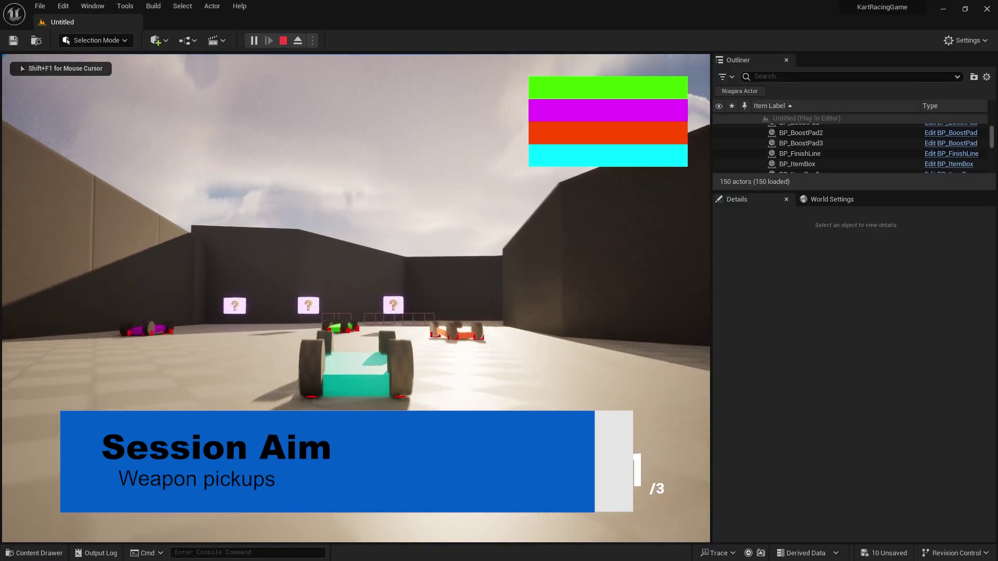
key(w)
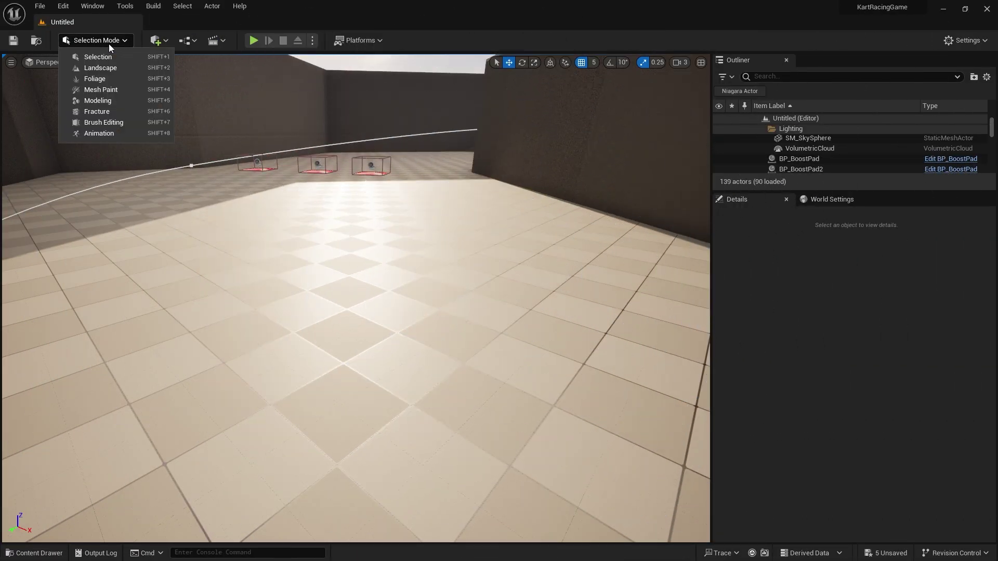
In Modeling Mode, create a 100 × 100 × 100 static mesh box on the track floor.
click(119, 99)
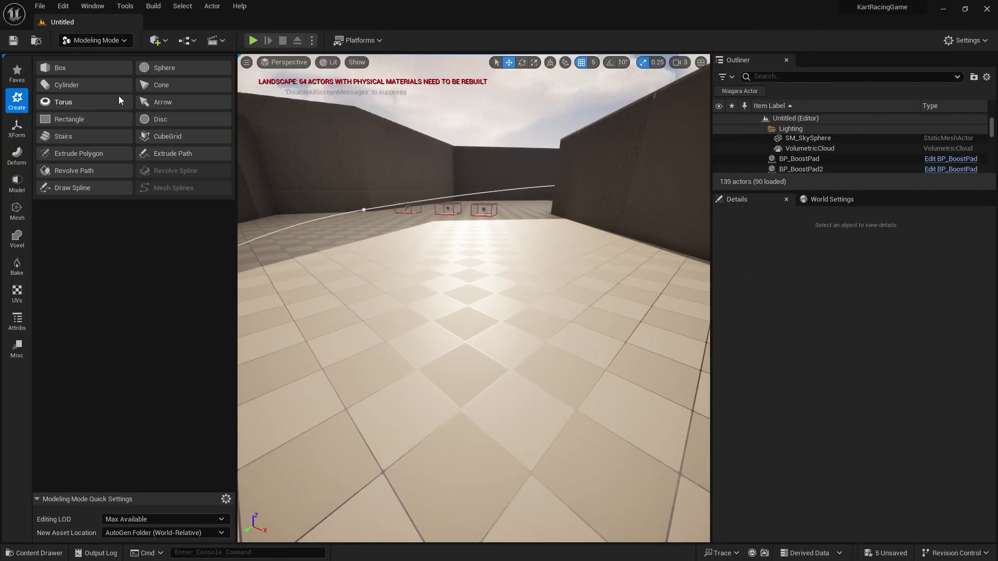
click(71, 69)
click(428, 344)
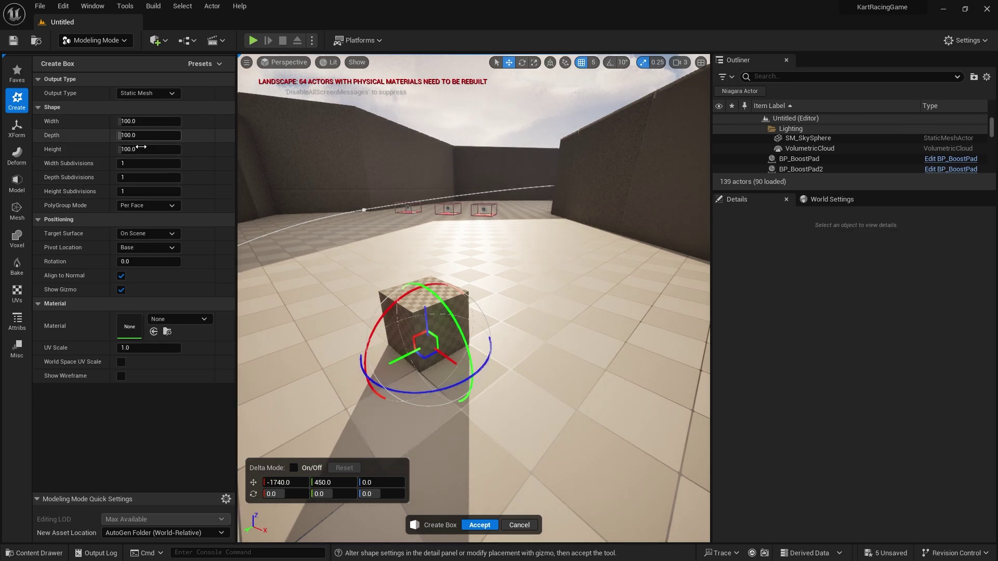
click(479, 525)
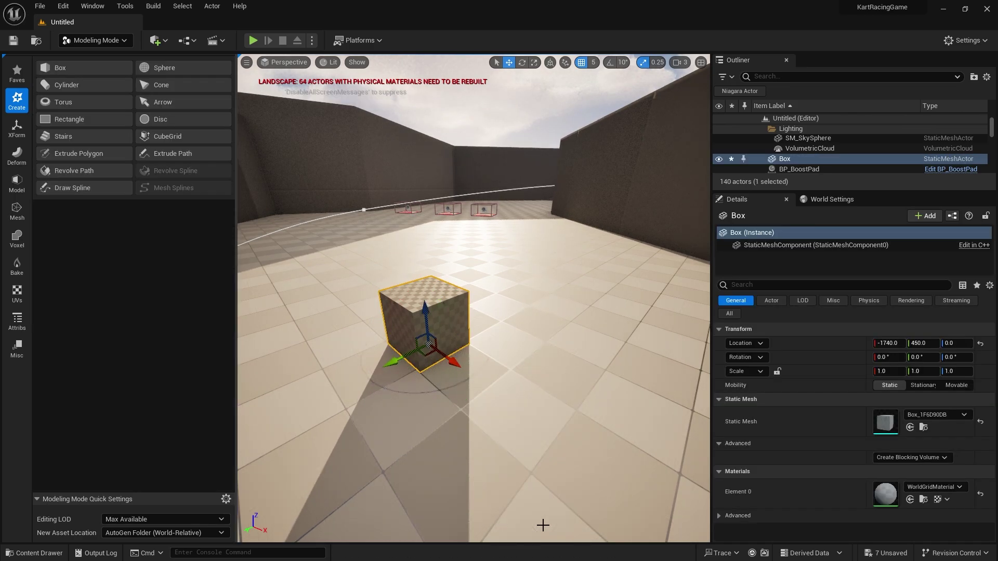
Bevel all edges of the box by a distance of 4.0 with PolyGroup Edit and accept the mesh change.
click(18, 184)
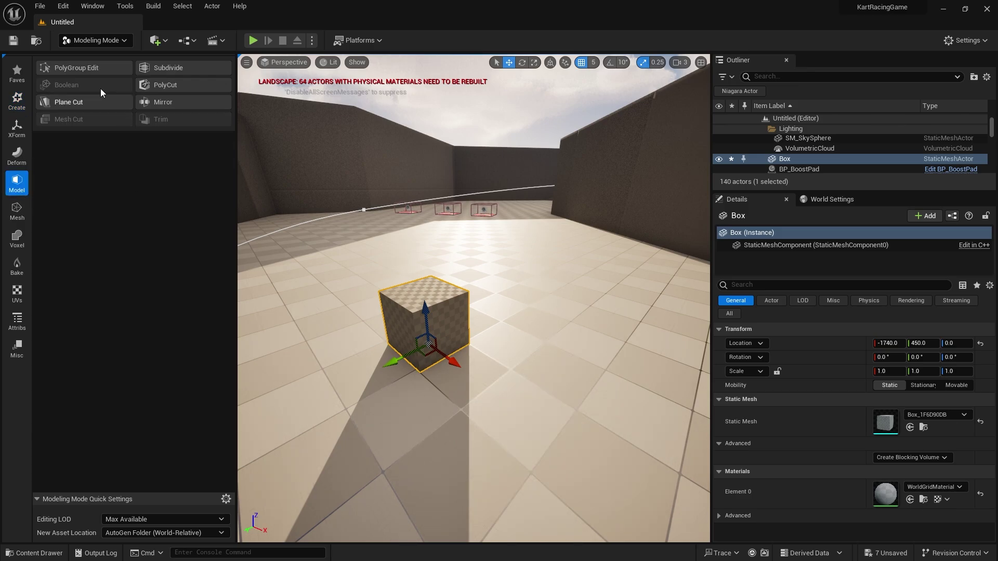
click(87, 63)
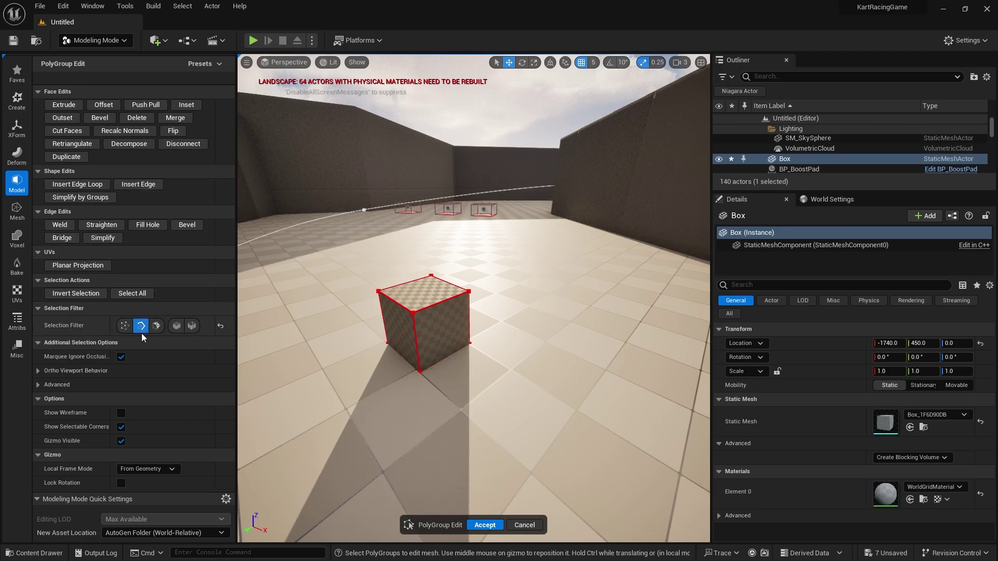
click(126, 328)
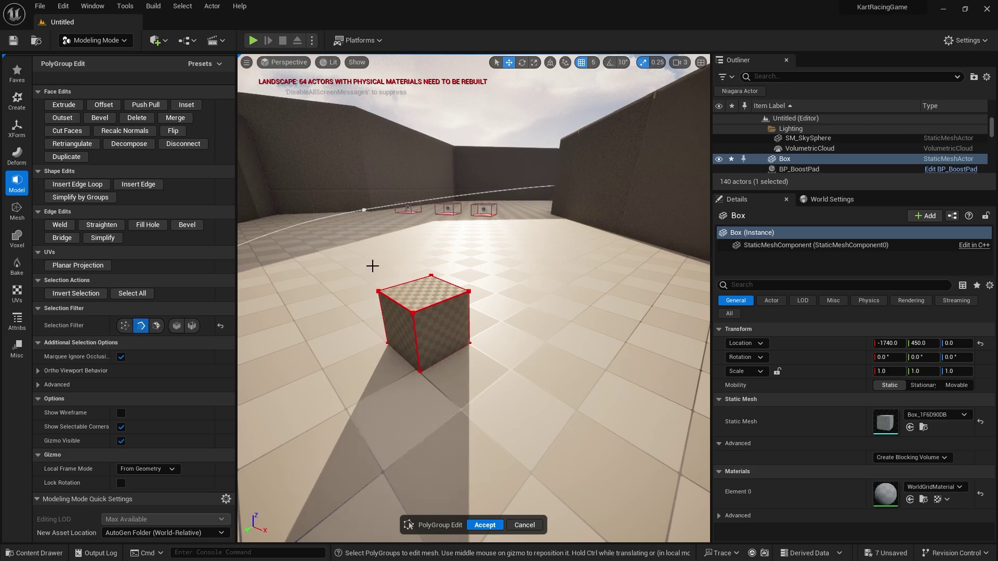
drag(373, 282, 509, 405)
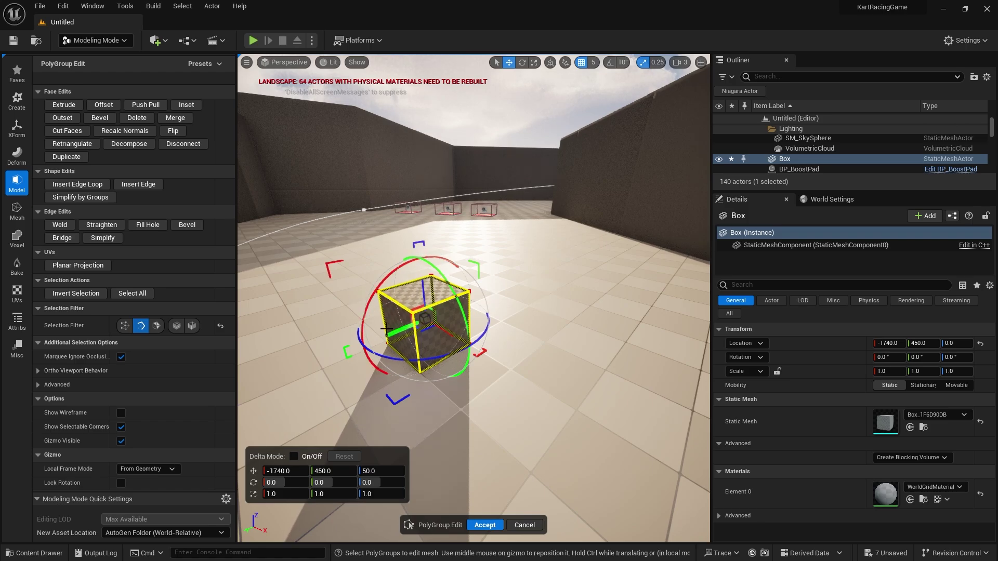
scroll(484, 309, up, 4)
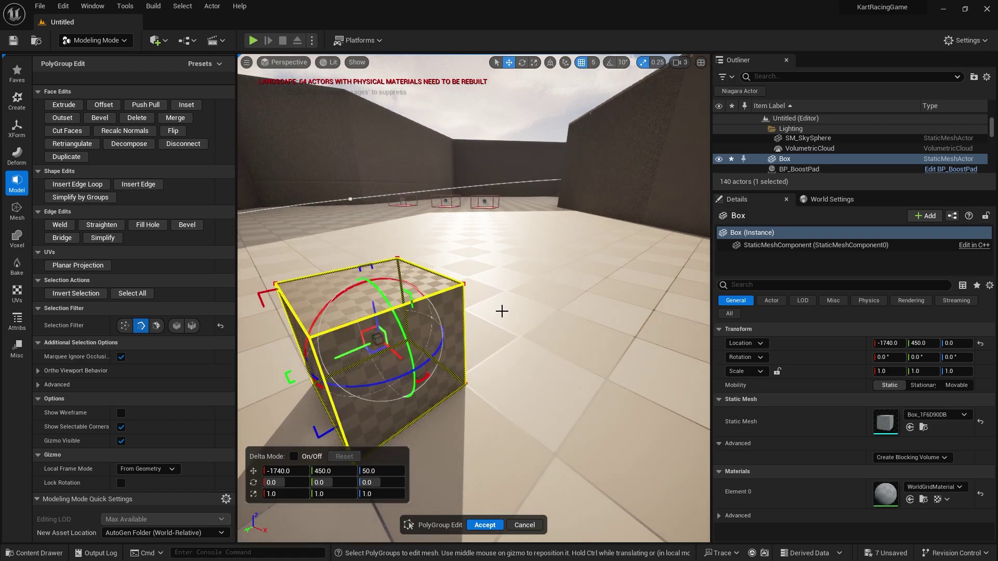
click(100, 118)
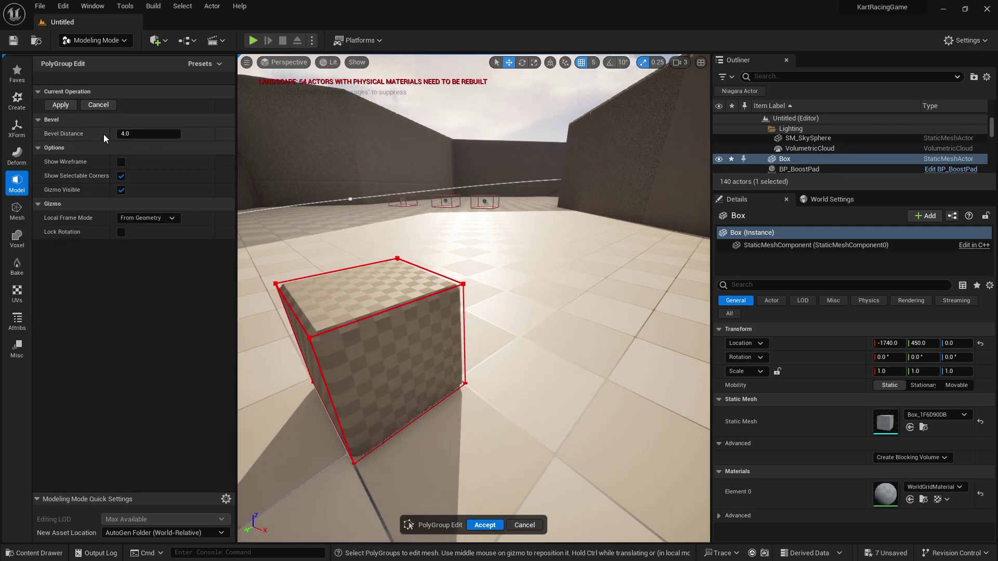
right_drag(500, 365, 503, 364)
key(w)
key(s)
key(w)
key(s)
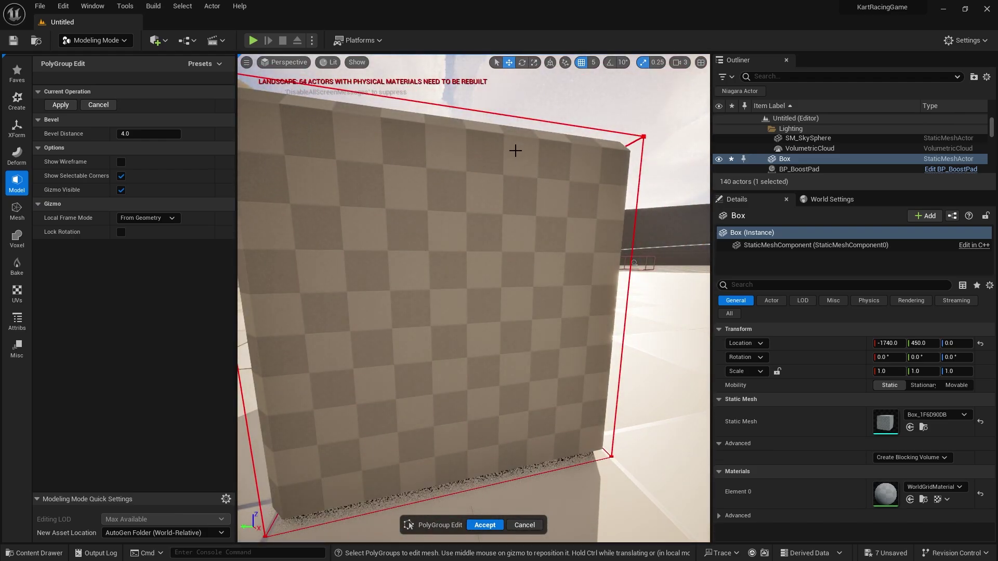
key(a)
right_drag(516, 151, 516, 151)
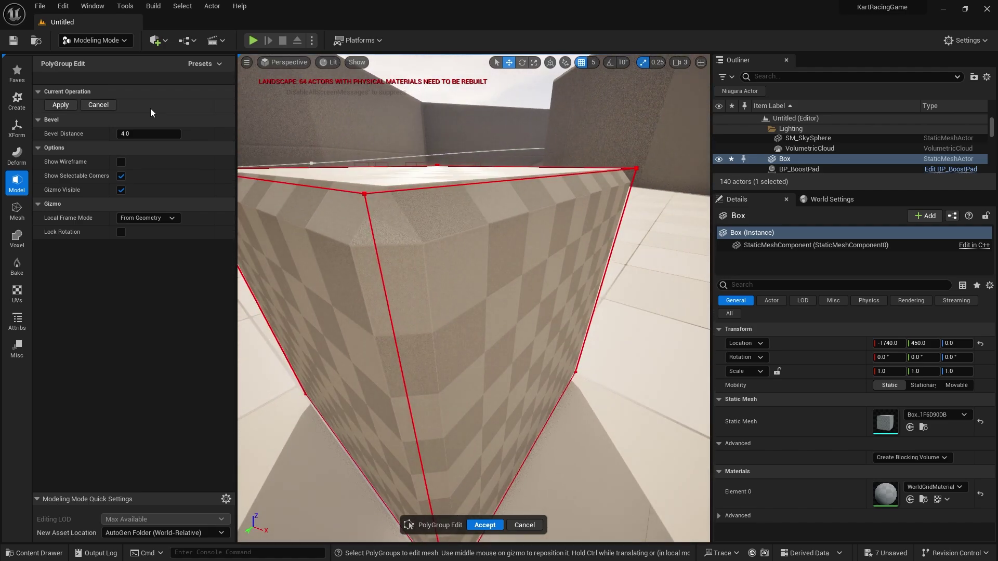
click(60, 106)
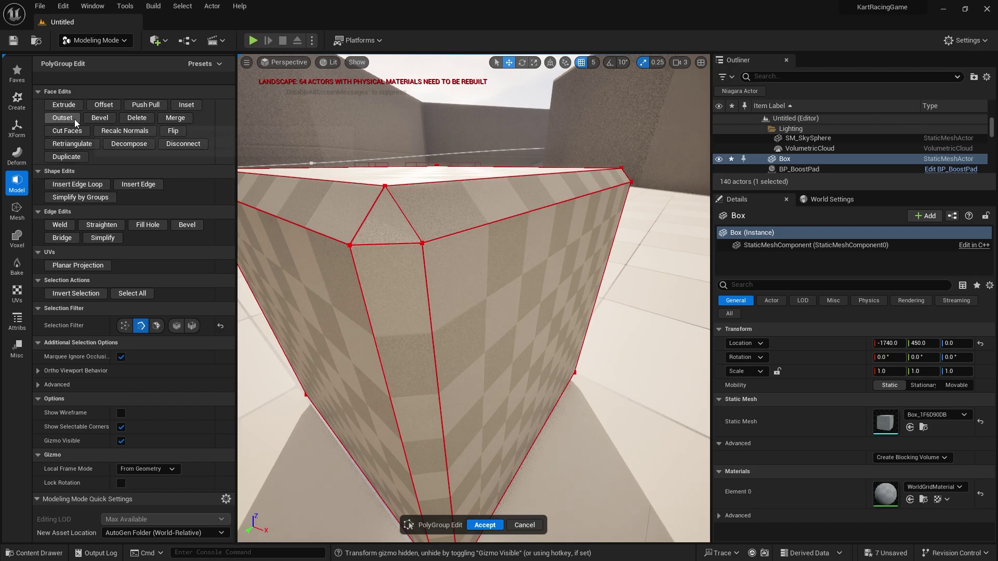
mouse_move(487, 231)
right_down()
mouse_move(395, 219)
mouse_move(489, 230)
right_up()
click(482, 528)
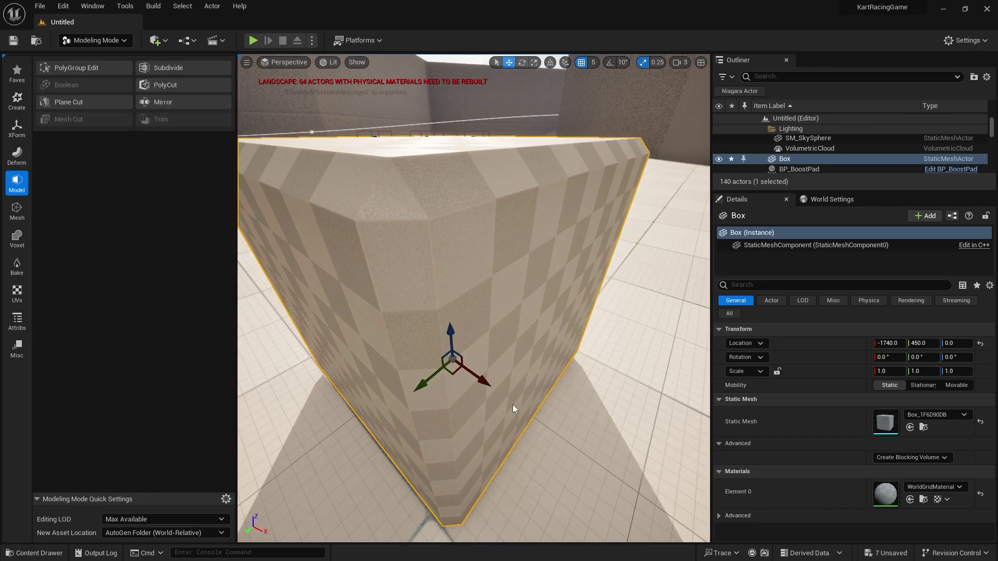
Return to Selection Mode and examine the bevelled box's edges and faces from several sides.
right_drag(513, 404, 661, 416)
click(99, 40)
click(101, 59)
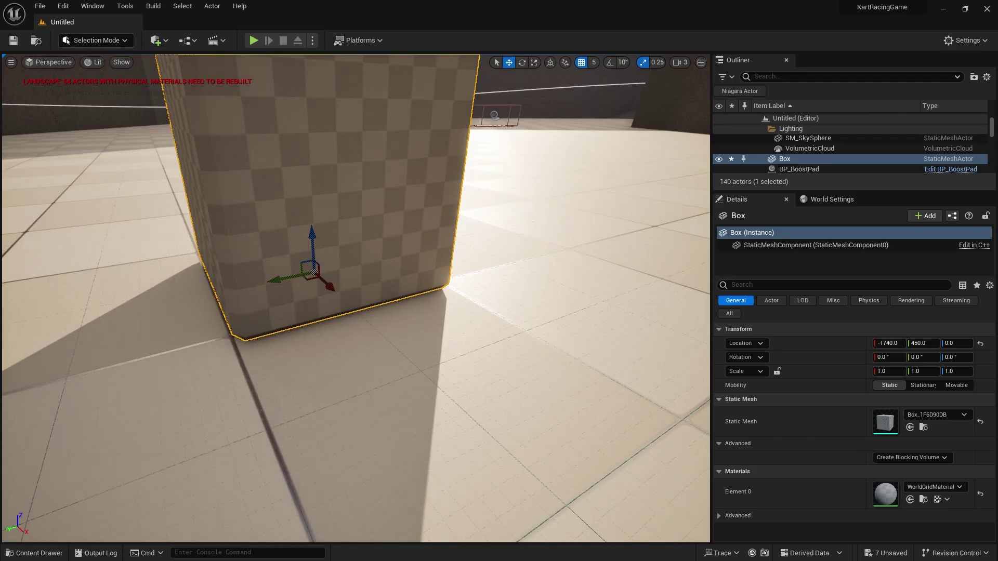
right_drag(508, 225, 585, 263)
mouse_move(515, 290)
right_down()
mouse_move(552, 281)
mouse_move(517, 285)
right_up()
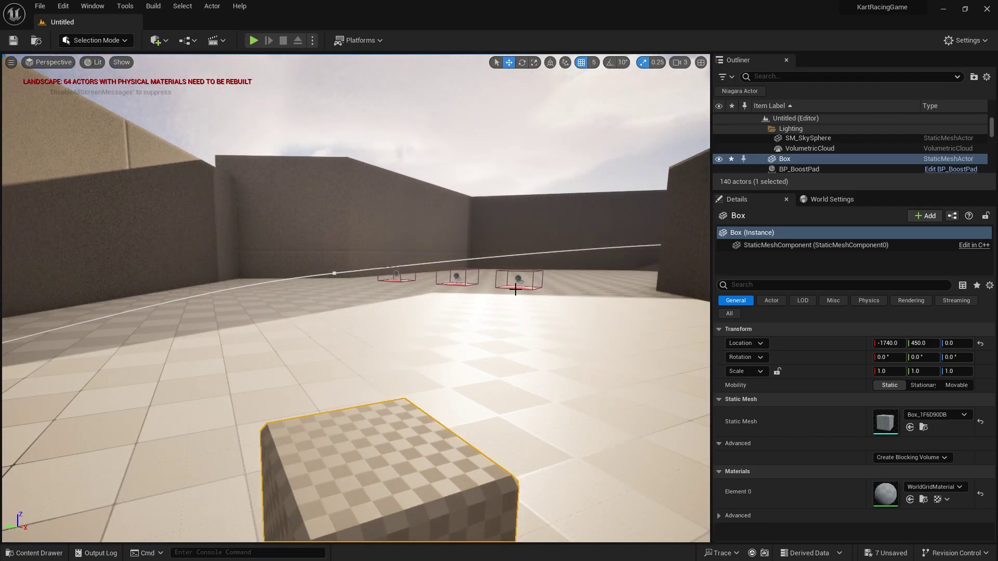
scroll(517, 285, down, 3)
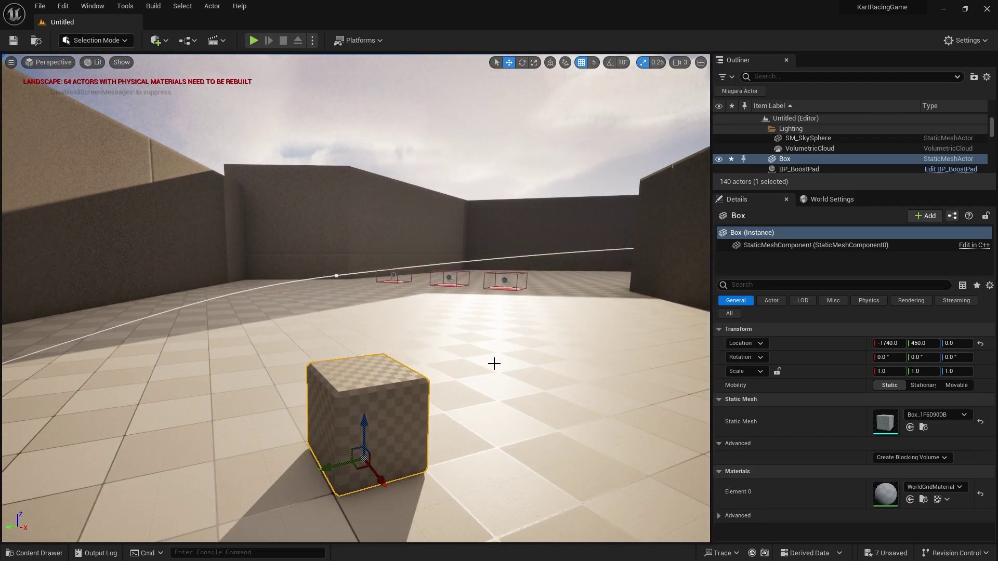
right_drag(456, 357, 427, 359)
key(f)
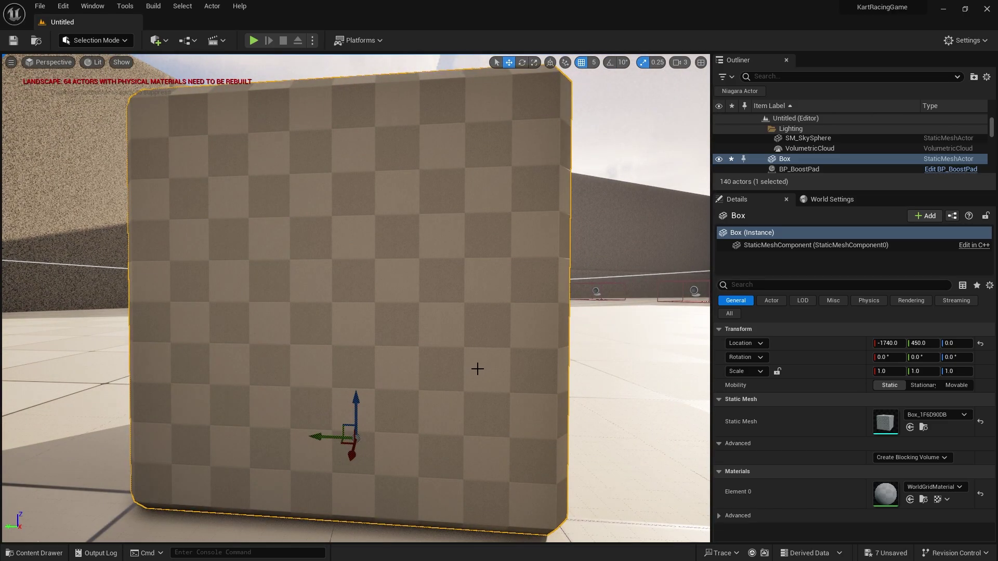
scroll(477, 370, down, 3)
alt+drag(468, 392, 525, 392)
scroll(468, 392, up, 2)
alt+right_drag(467, 392, 311, 447)
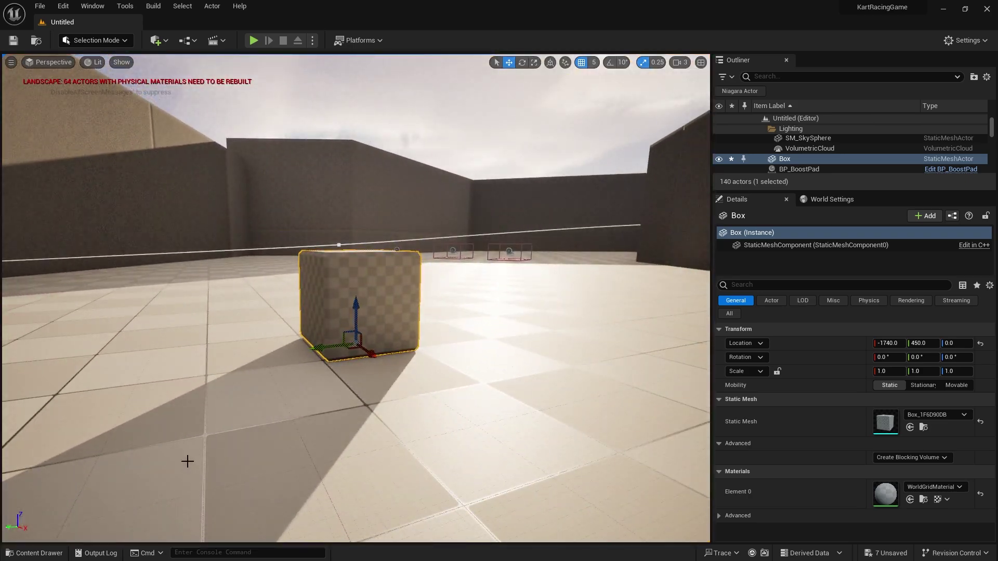
Create a folder named Items in the Content folder and open it.
click(35, 553)
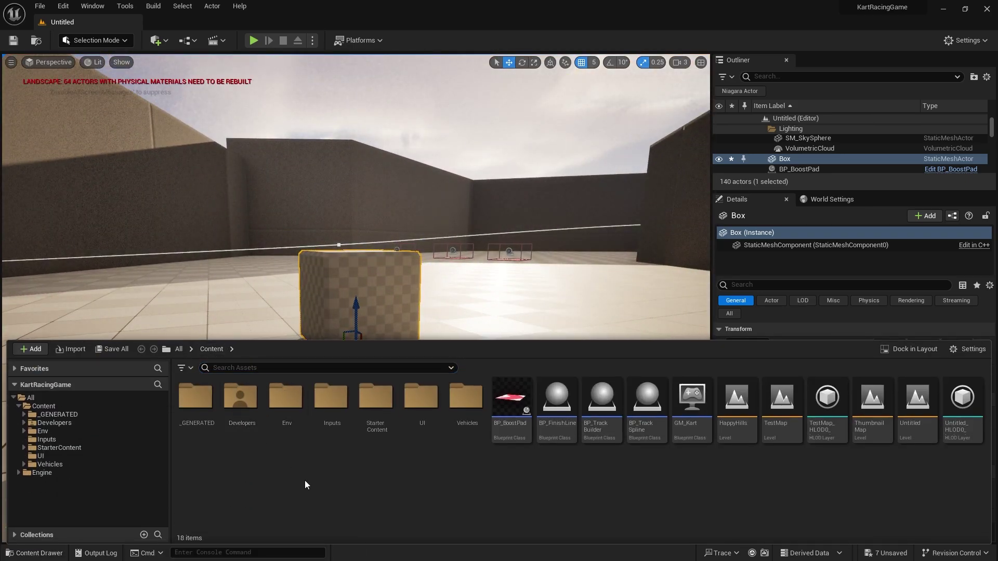
right_click(345, 470)
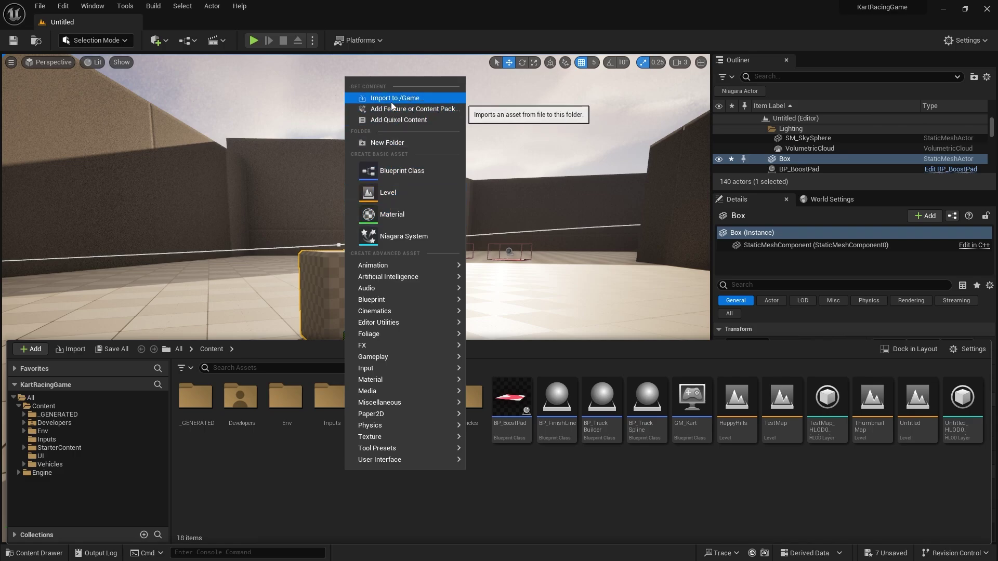
click(404, 143)
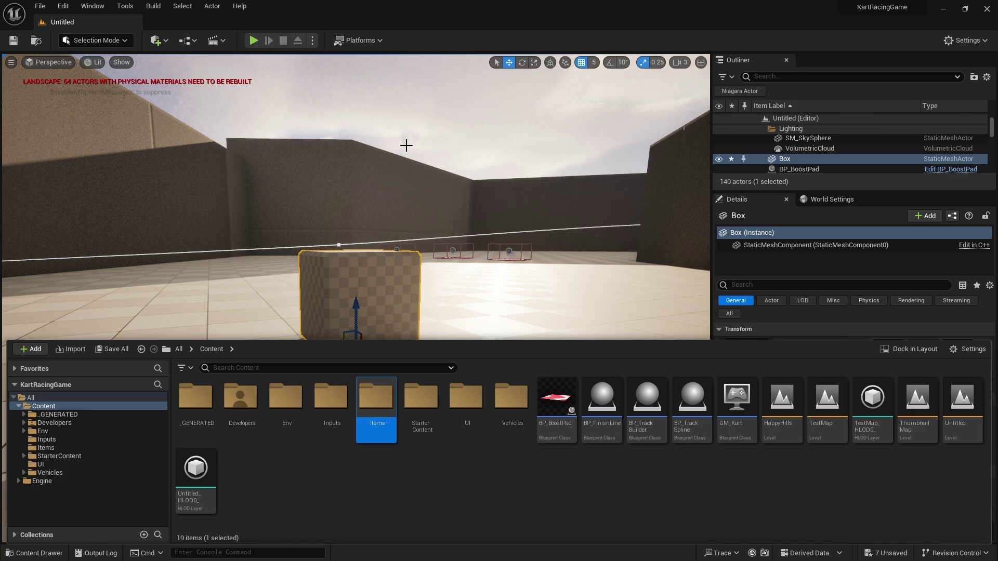
double_click(378, 408)
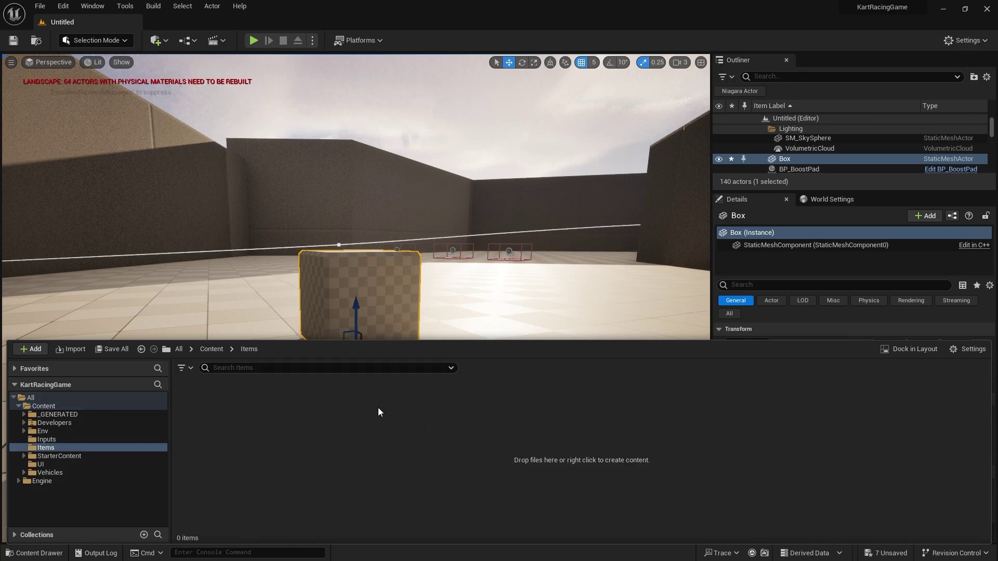
Create a material named M_ItemBox in the Items folder, open it in the Material Editor, and minimize that window.
right_click(379, 408)
click(420, 165)
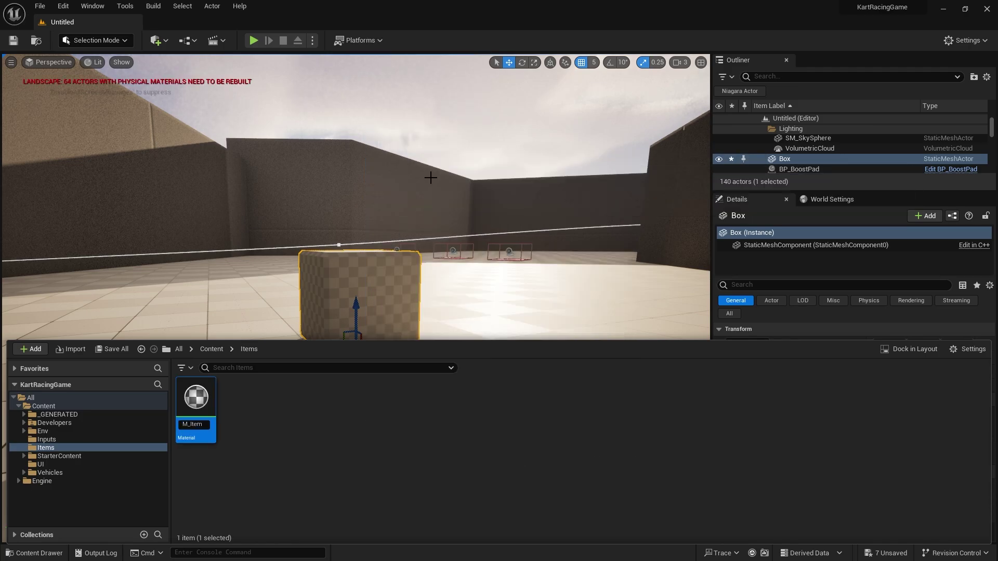
key(Return)
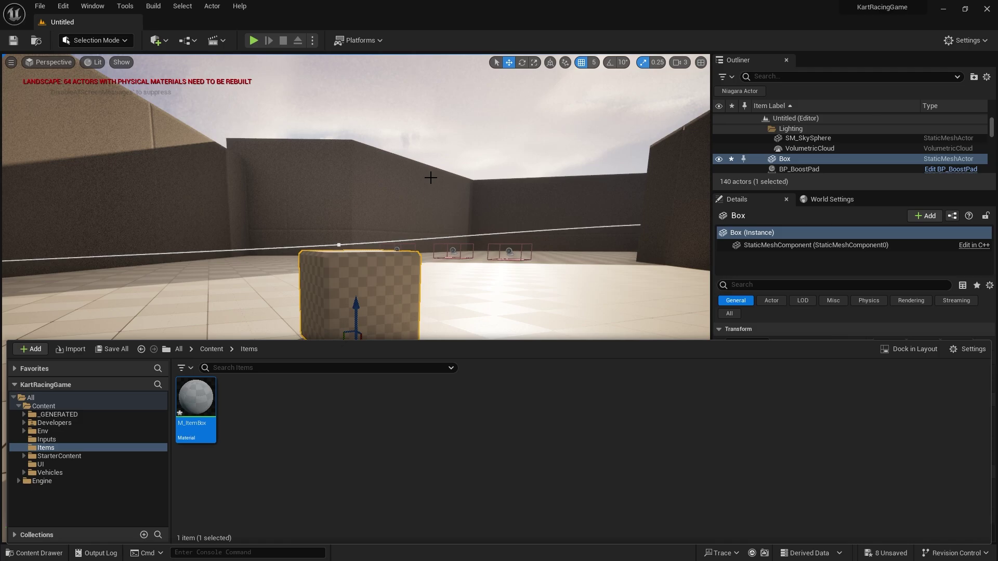
double_click(212, 387)
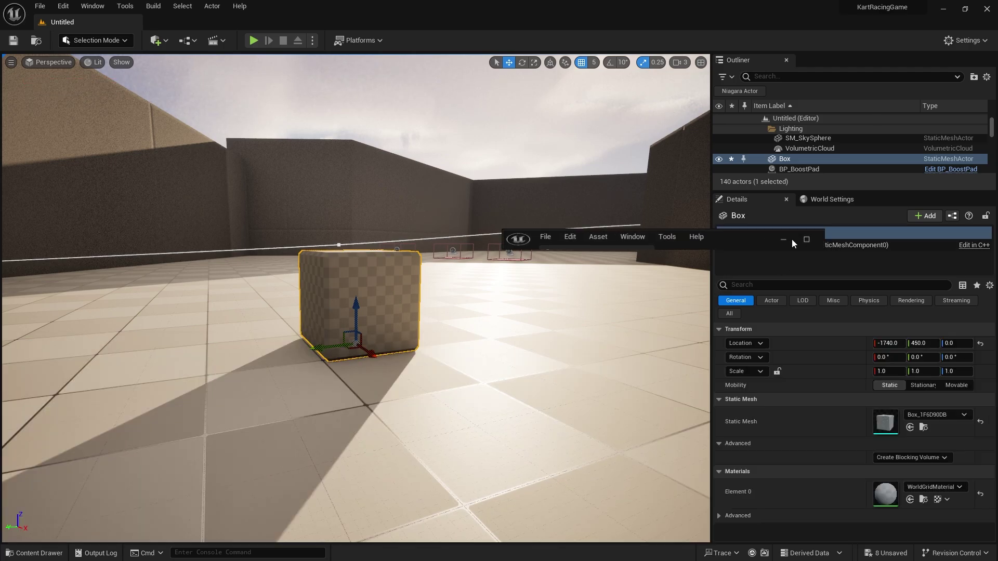
click(791, 239)
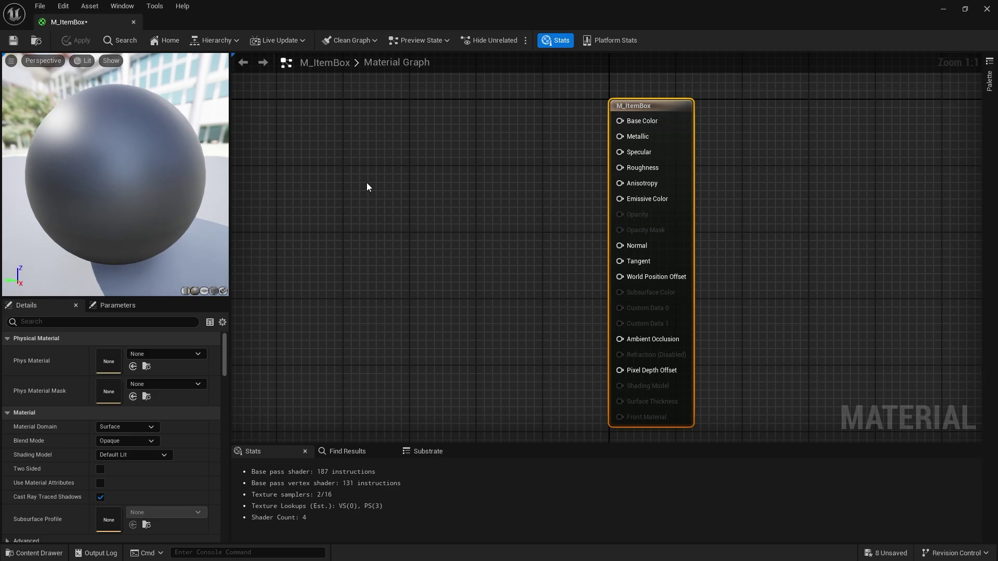
click(945, 9)
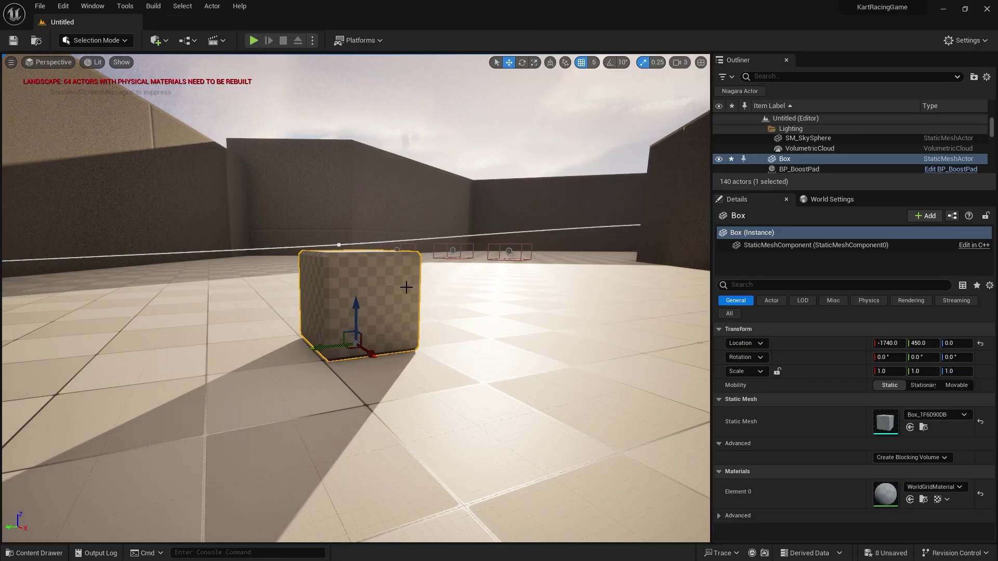
In Modeling Mode, invert the box's normals with the Edit Normals tool and accept the result.
scroll(406, 287, up, 3)
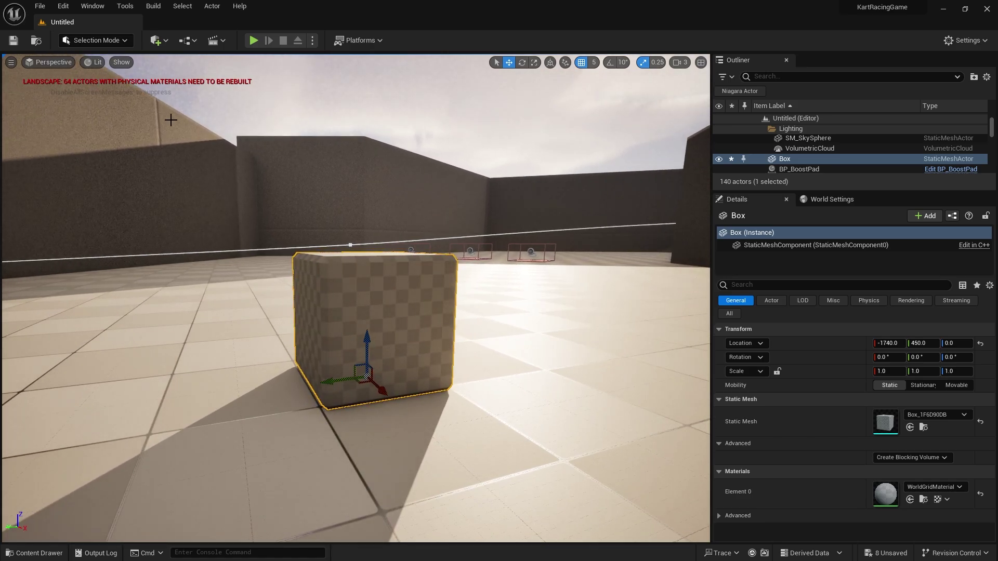
click(96, 40)
click(107, 101)
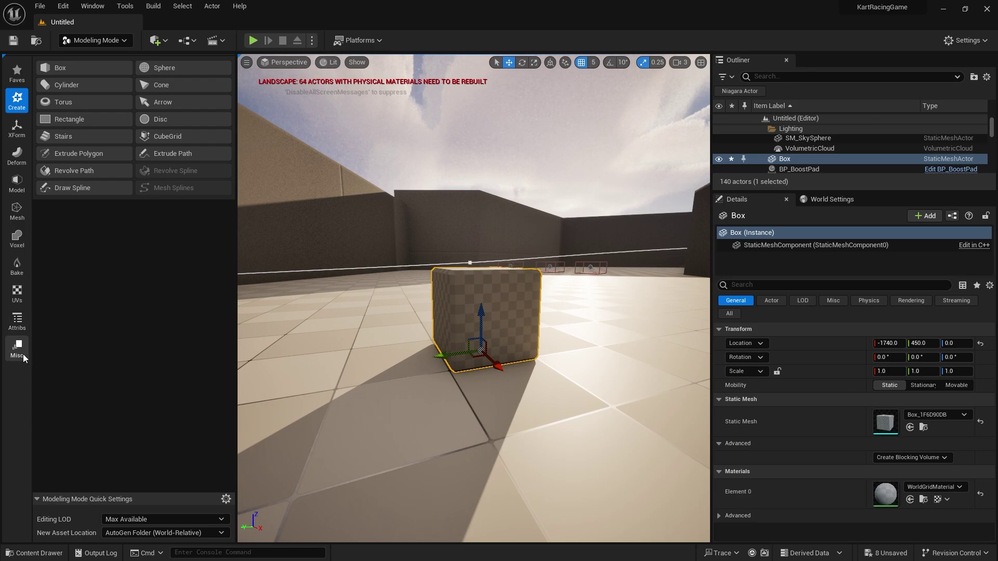
click(17, 321)
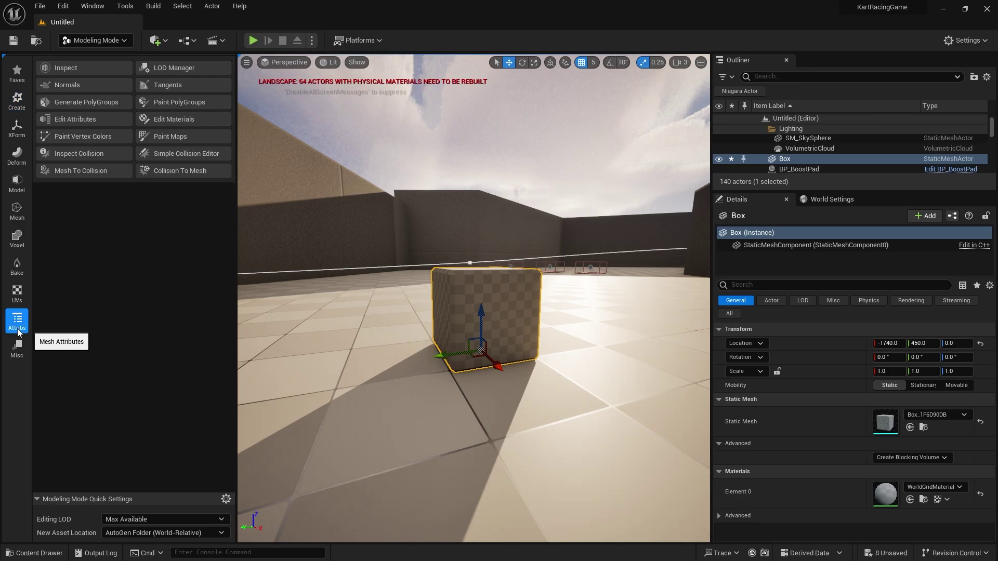
click(72, 87)
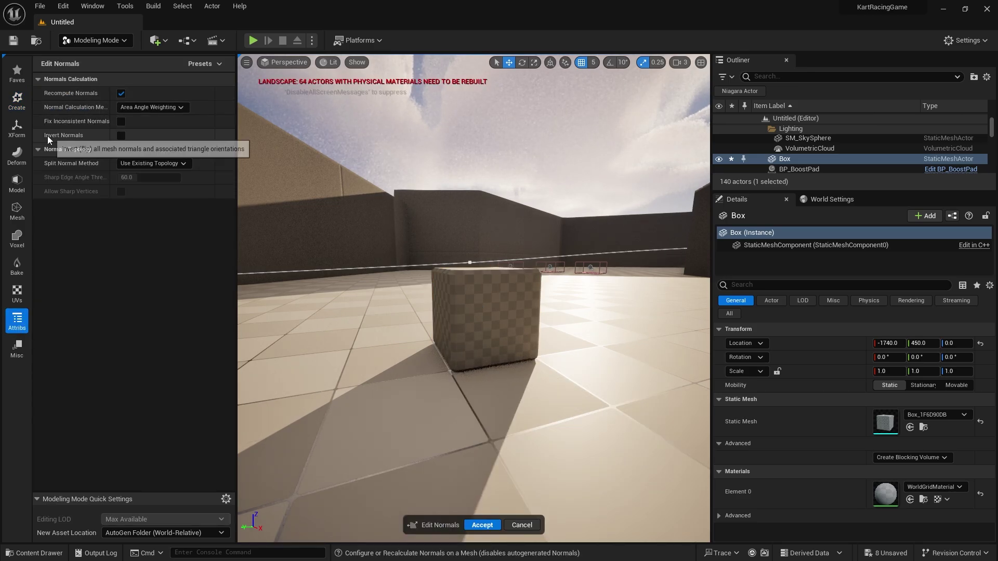
click(121, 136)
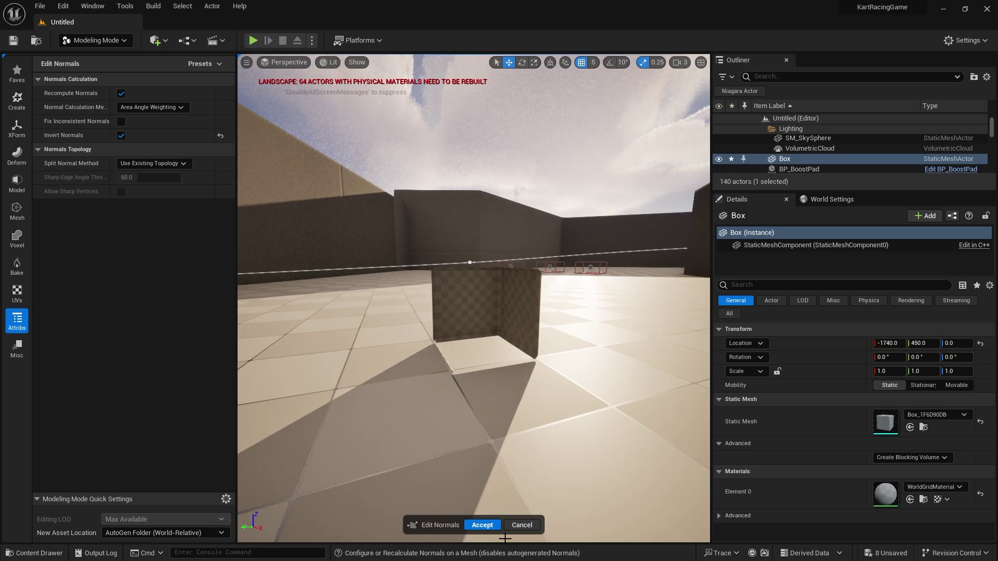
click(482, 525)
Raise the box above the floor to a Z location of 95 and return to Selection Mode.
drag(476, 325, 478, 234)
alt+drag(613, 312, 265, 312)
alt+drag(473, 312, 681, 312)
right_drag(478, 296, 483, 297)
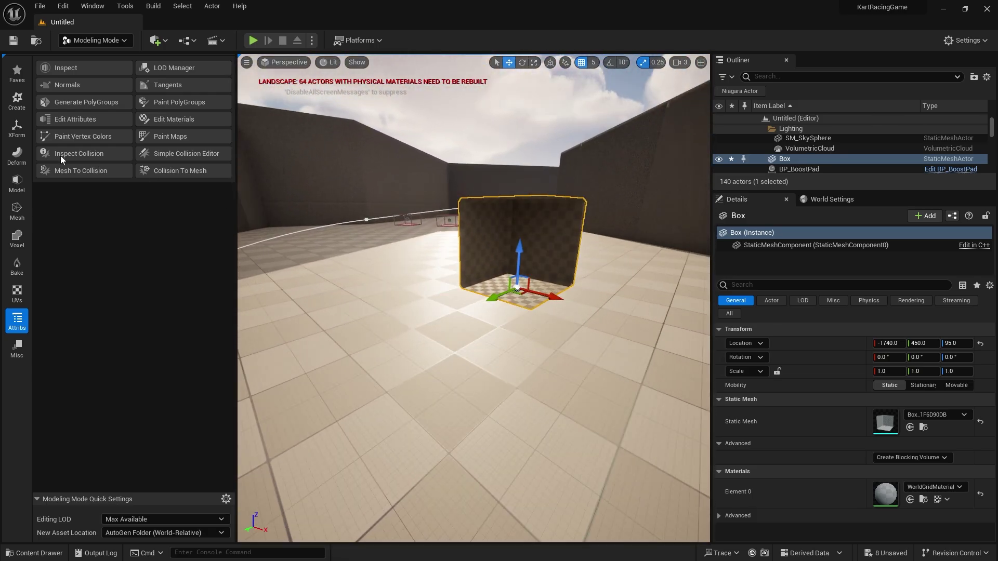
click(96, 40)
click(101, 58)
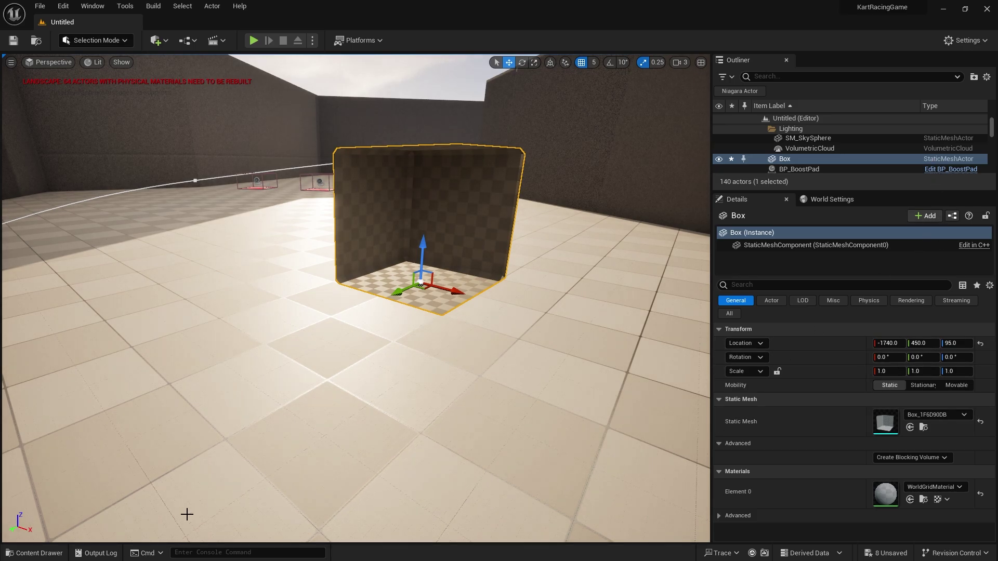
Reopen the M_ItemBox material from the Items folder and add a Texture Sample node to its graph.
click(34, 552)
double_click(186, 399)
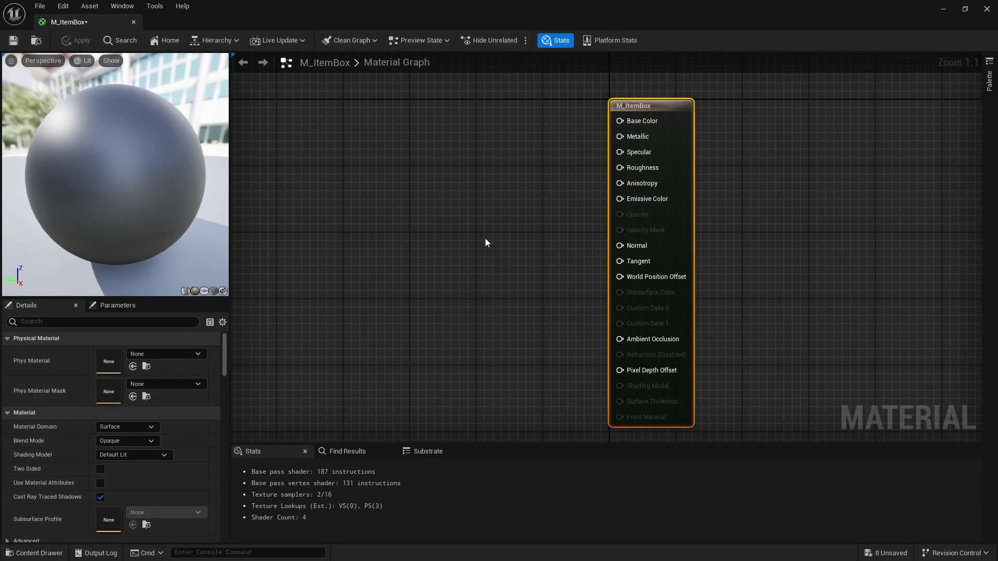
right_drag(354, 212, 427, 219)
right_click(427, 219)
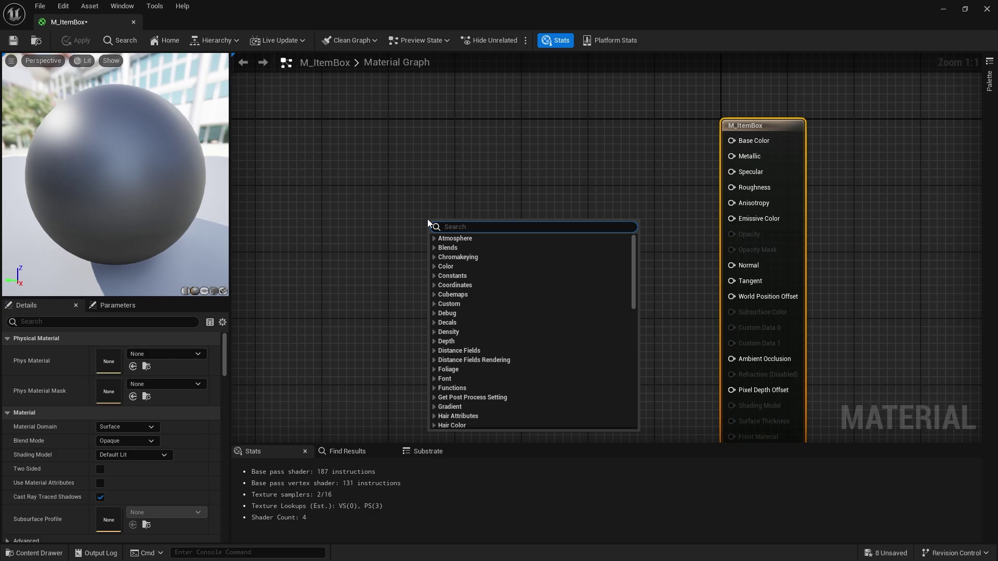
click(402, 197)
click(402, 198)
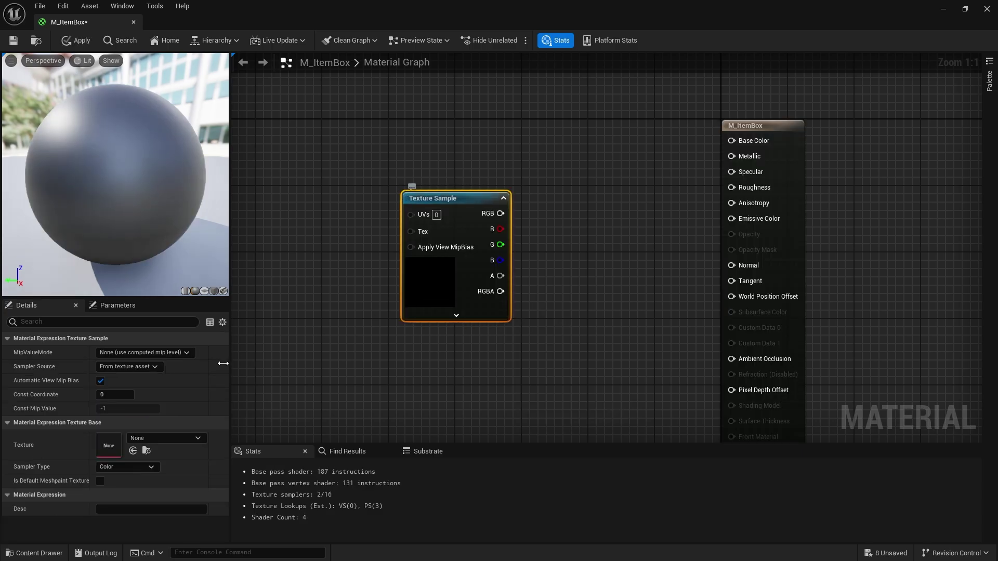
Assign the DefaultWhiteGrid texture to the Texture Sample and connect its RGB output to Base Color.
click(177, 438)
text(grid)
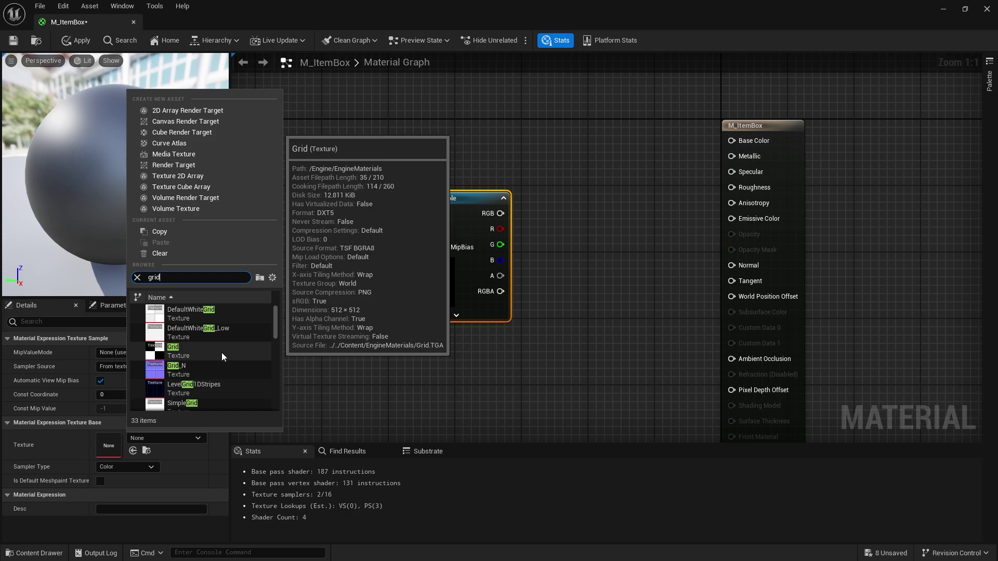
scroll(214, 351, down, 3)
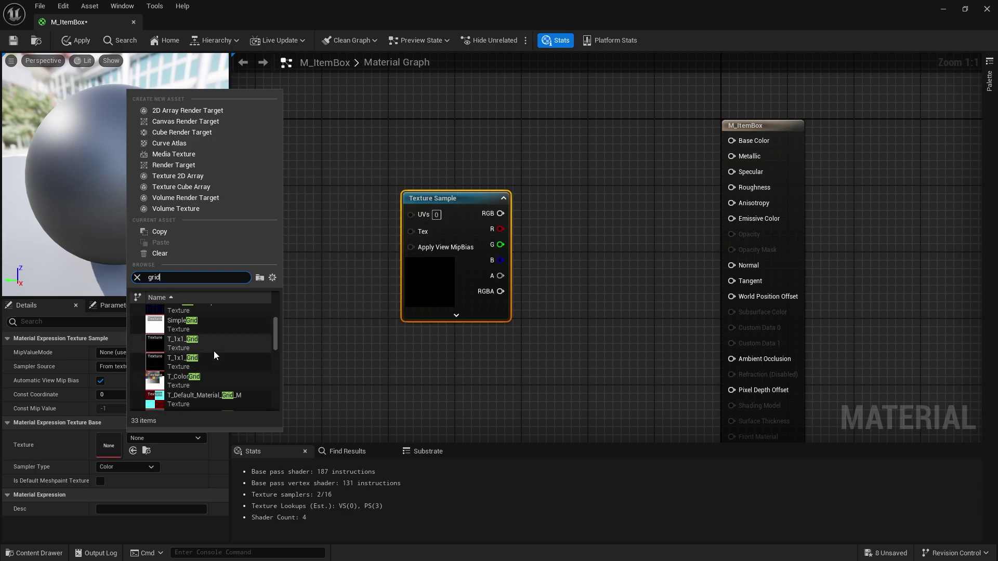
scroll(213, 351, down, 5)
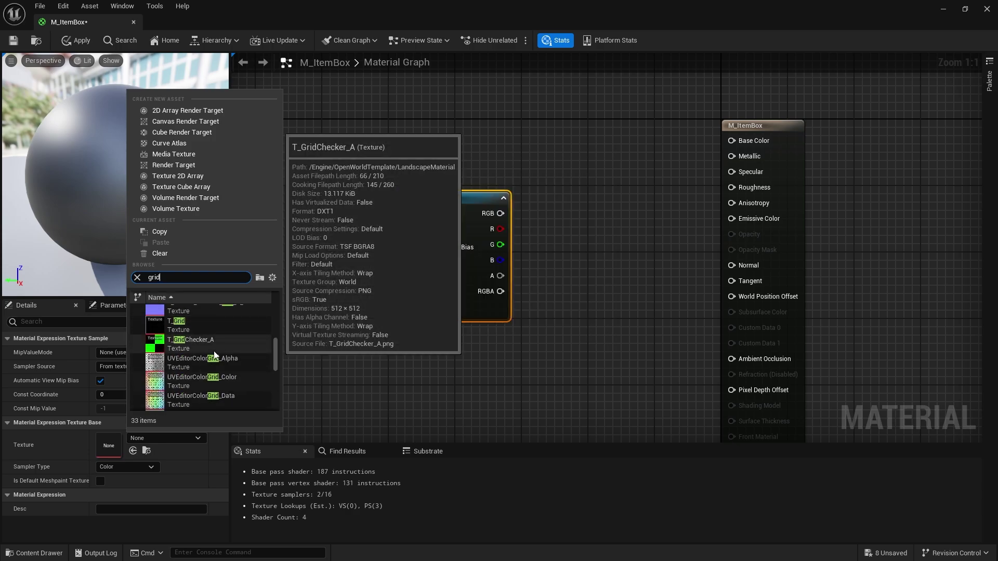
scroll(214, 355, down, 5)
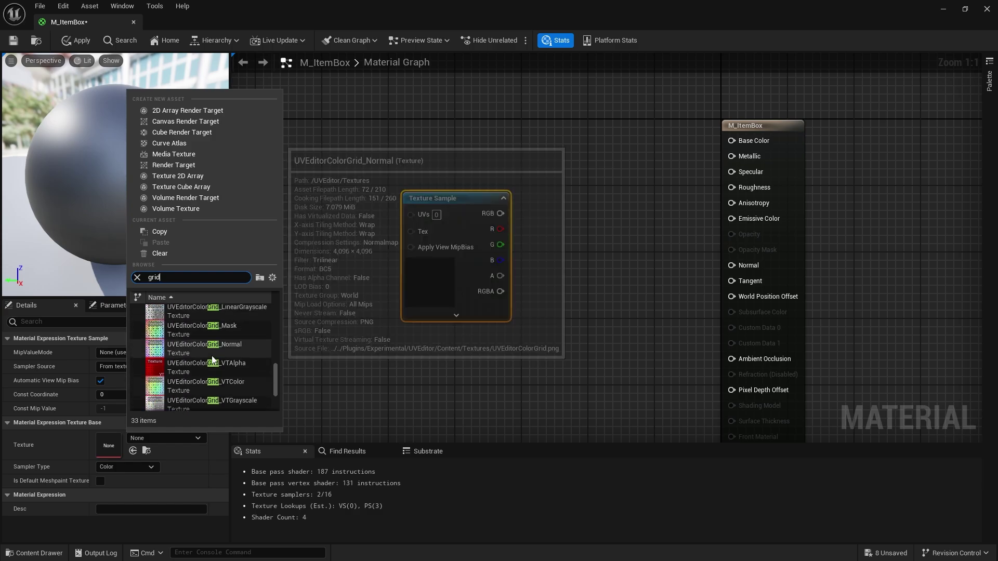
scroll(212, 358, down, 5)
scroll(223, 392, up, 6)
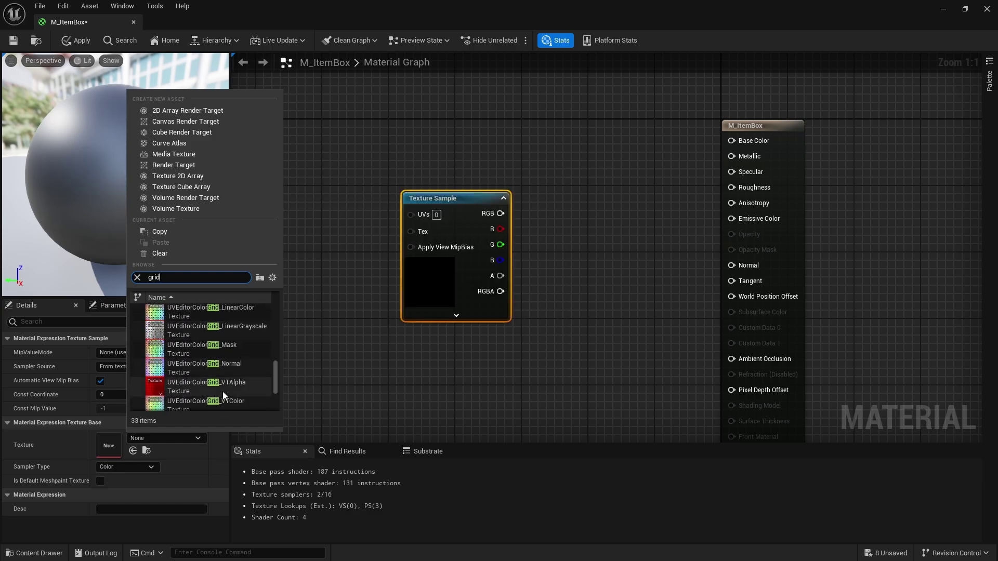
scroll(223, 390, up, 10)
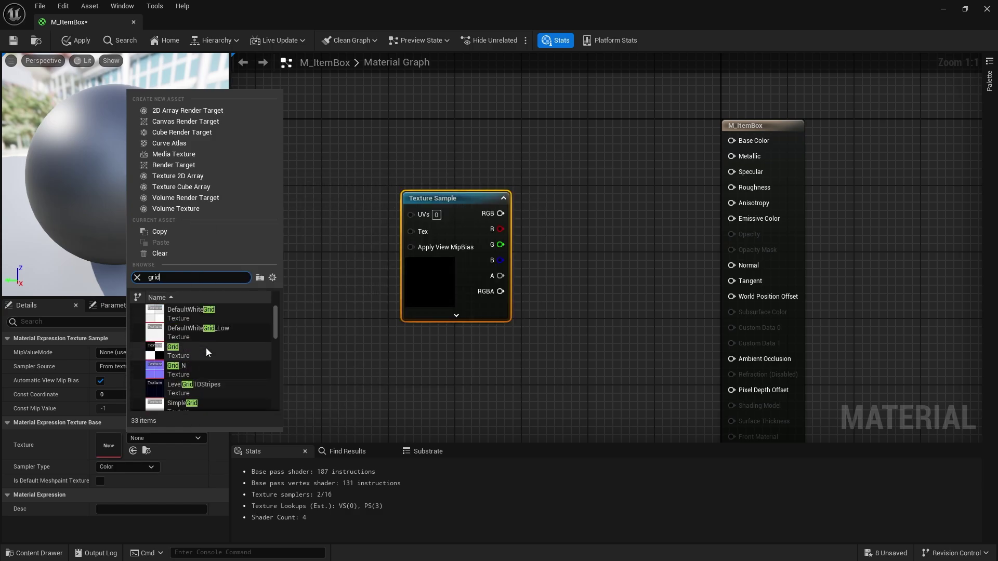
click(194, 313)
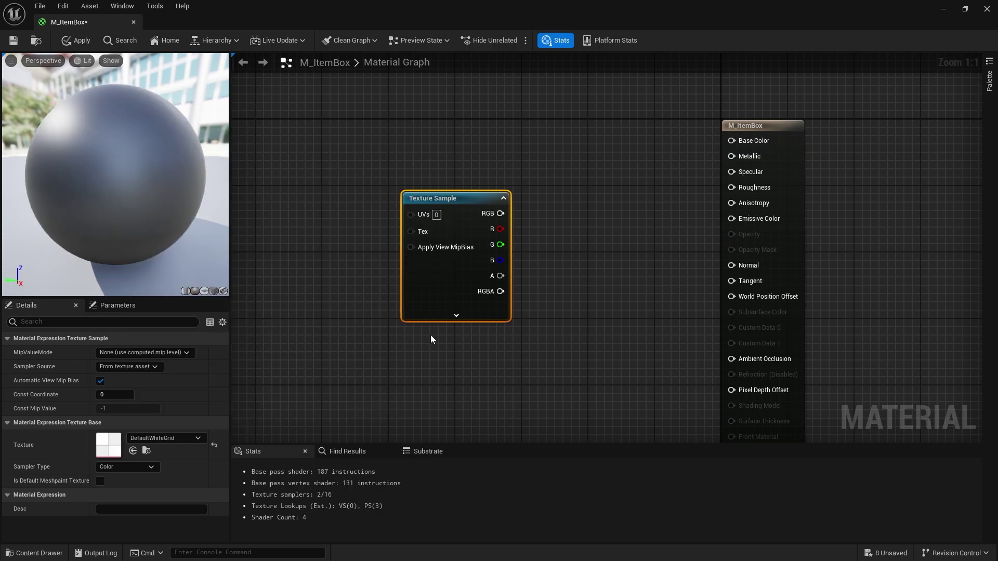
drag(508, 230, 732, 140)
drag(377, 258, 402, 200)
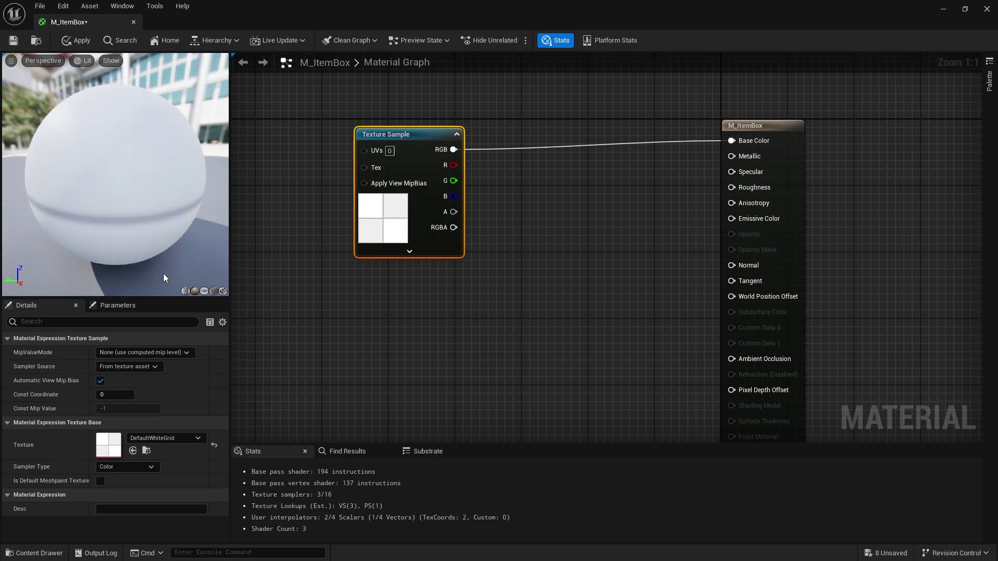
Switch the material preview mesh to a cube and view the grid pattern from different sides.
click(214, 291)
scroll(173, 213, down, 3)
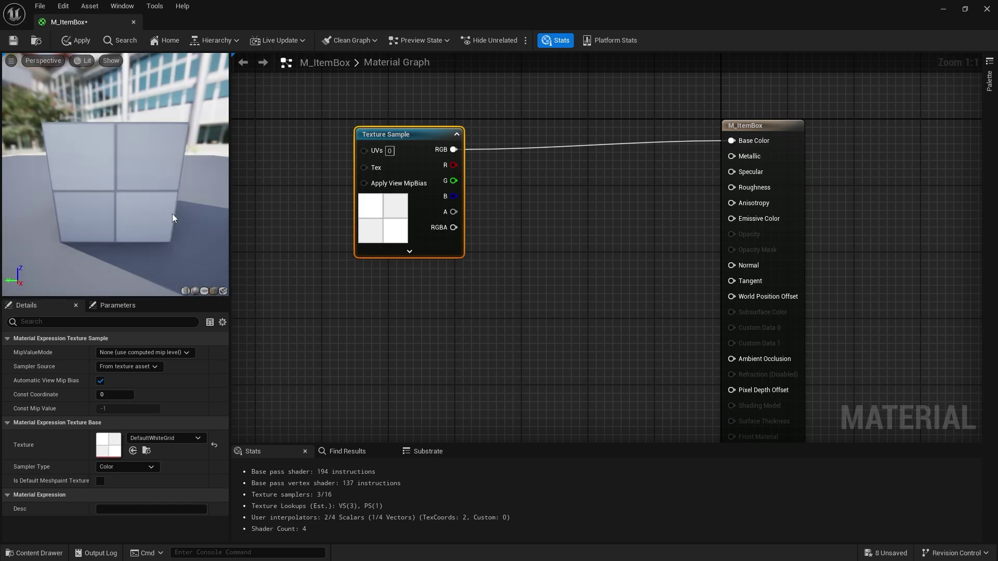
drag(173, 213, 88, 223)
right_drag(361, 217, 476, 220)
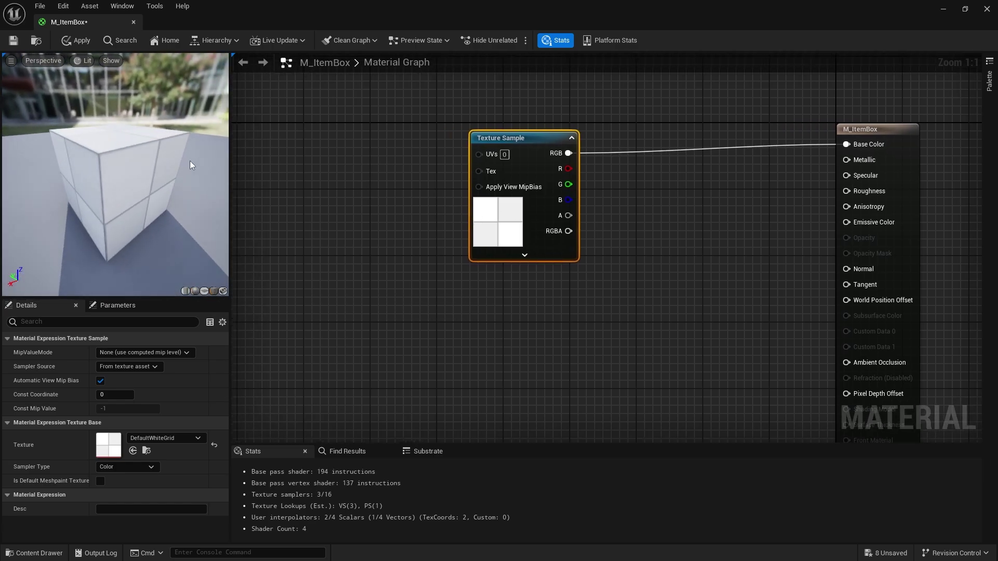
drag(130, 186, 172, 200)
Add a TexCoord node before the Texture Sample and connect it to the UVs input.
right_drag(366, 179, 444, 189)
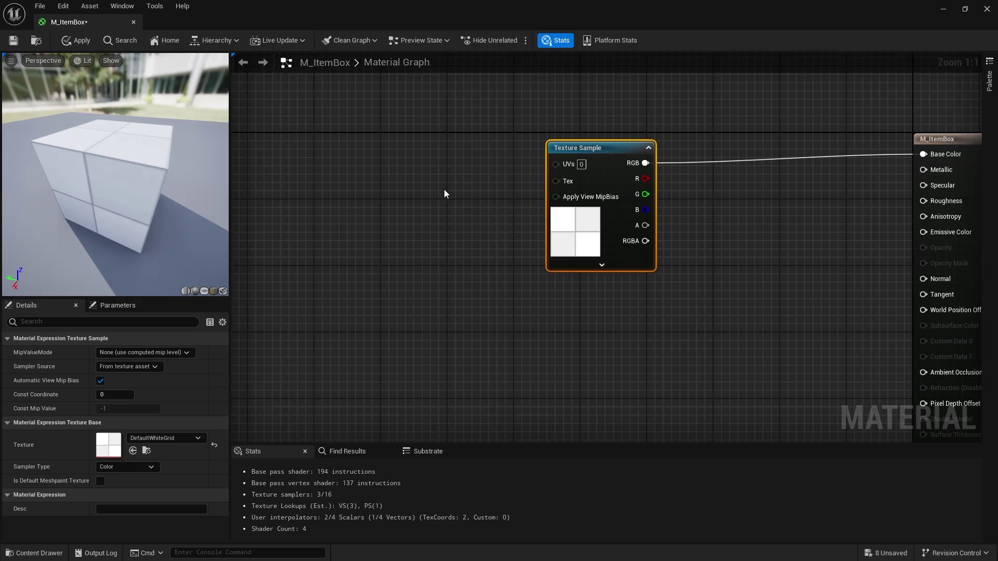
key(u)
click(389, 163)
drag(451, 176, 556, 163)
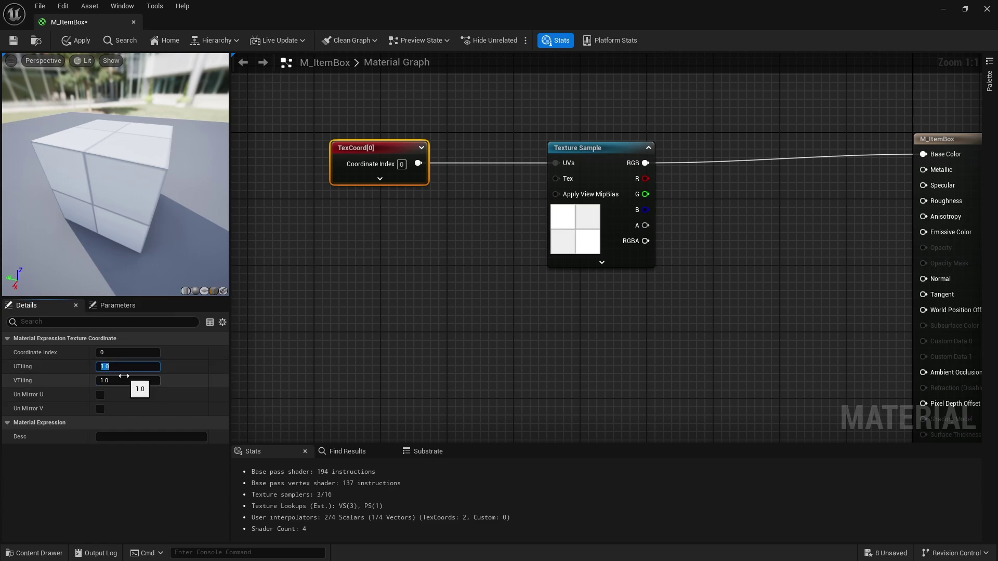
Set the TexCoord node's UTiling and VTiling to 3 and check the tiling on the preview cube.
text(3)
key(Tab)
text(3)
key(Return)
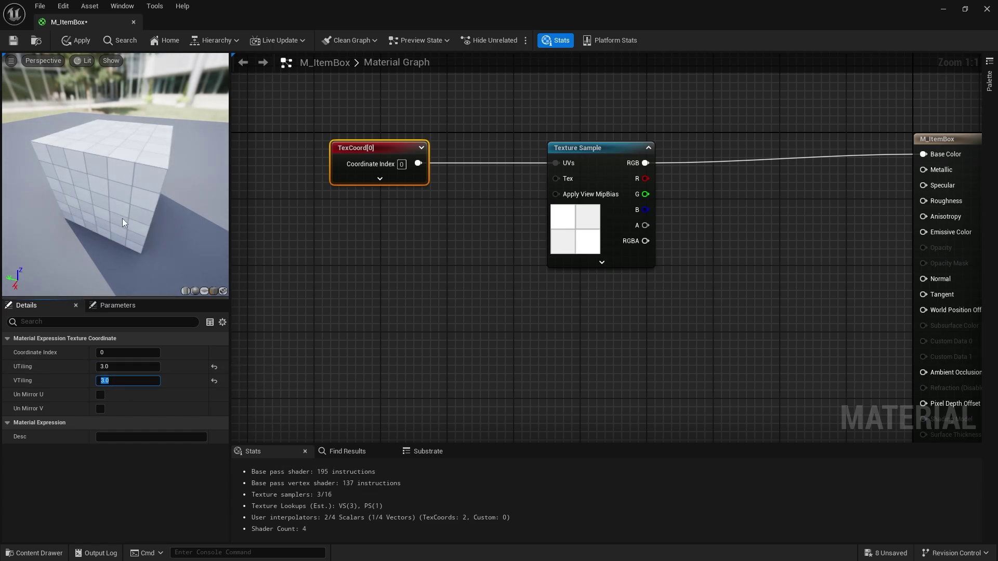
drag(123, 223, 223, 234)
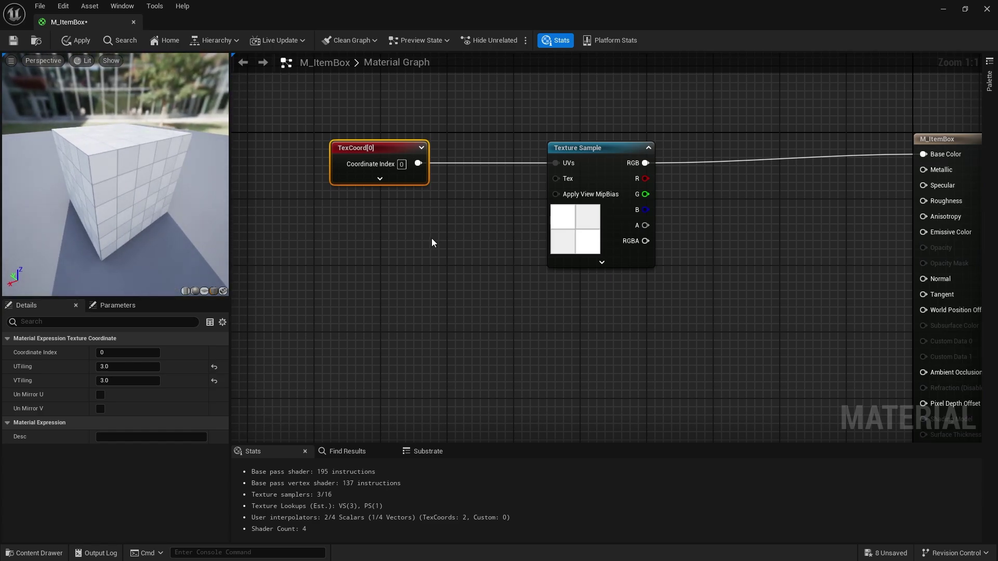
Move the TexCoord node slightly further away from the Texture Sample and apply the material changes.
click(432, 242)
right_drag(398, 166, 574, 189)
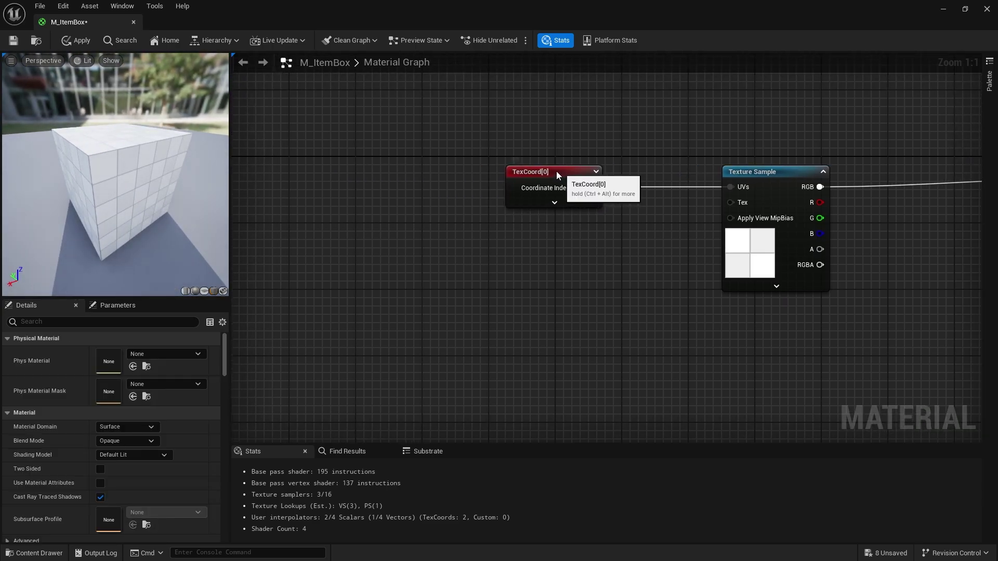
drag(556, 172, 539, 172)
right_drag(712, 268, 378, 242)
right_drag(616, 343, 615, 236)
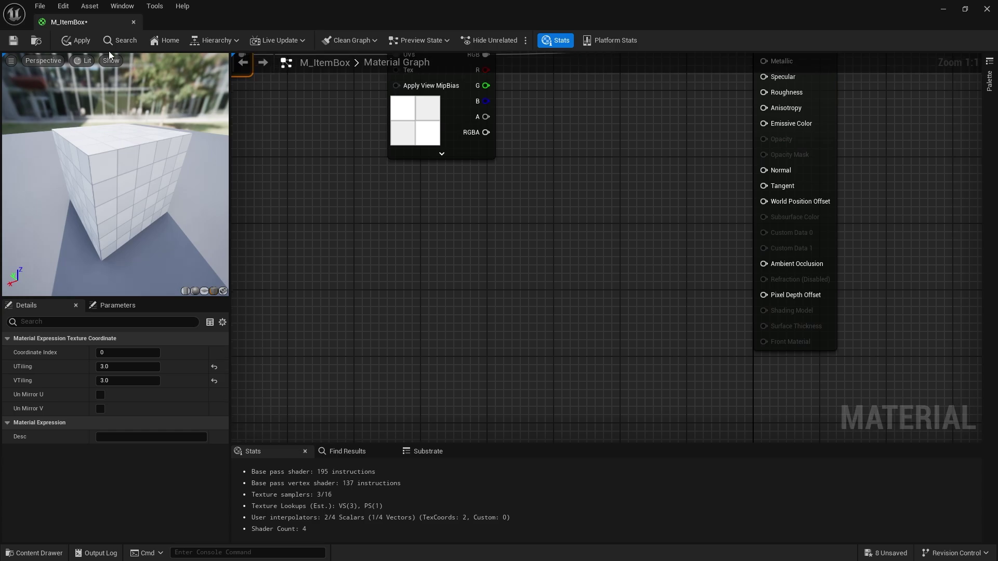
click(74, 42)
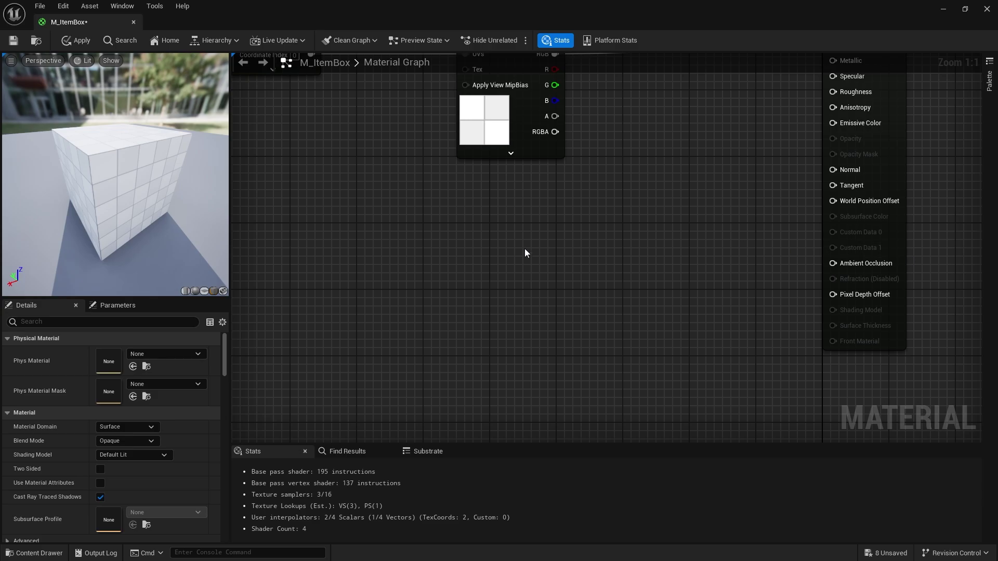
Add a RotateAboutAxis node in the empty area below the Texture Sample node.
right_click(525, 216)
text(rotat)
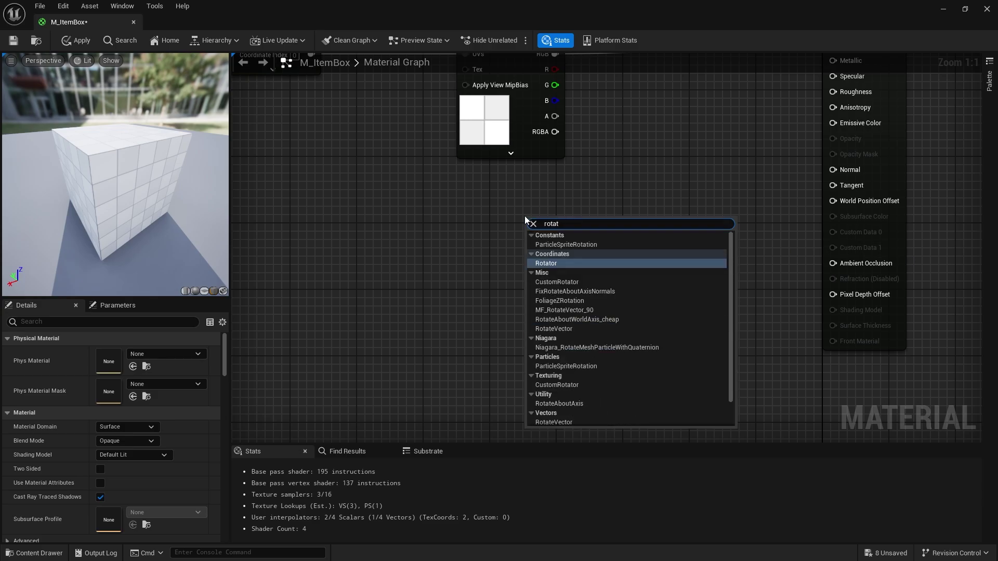
click(577, 404)
drag(586, 249, 550, 272)
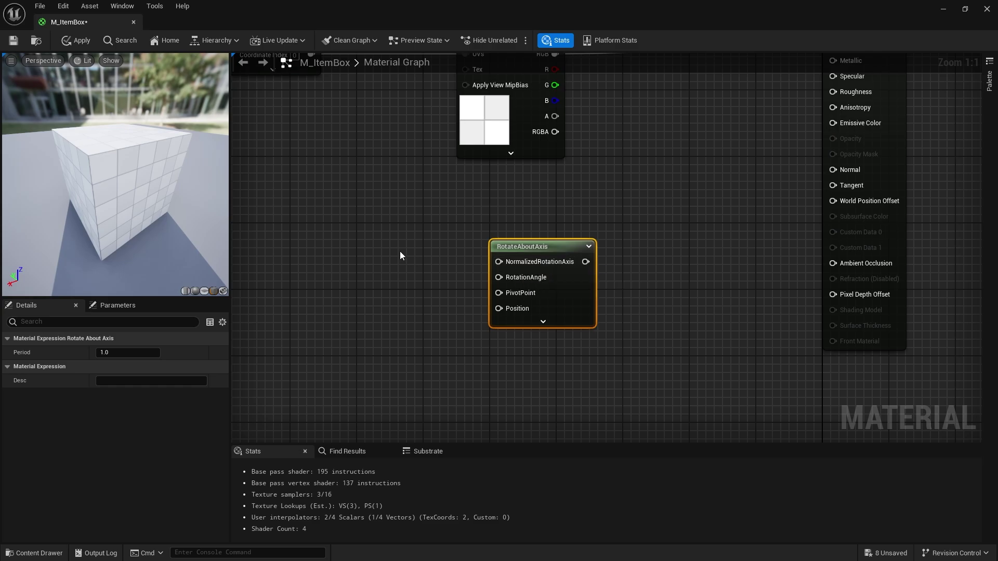
Create a three-component constant vector of 0, 0, 1 and connect it to the RotateAboutAxis node's NormalizedRotationAxis input.
click(319, 202)
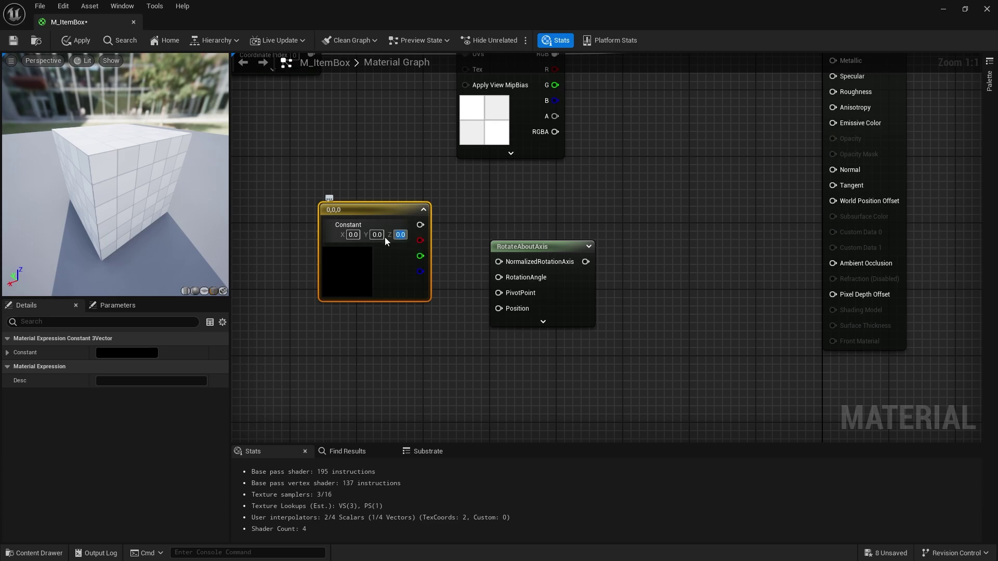
text(1)
key(Return)
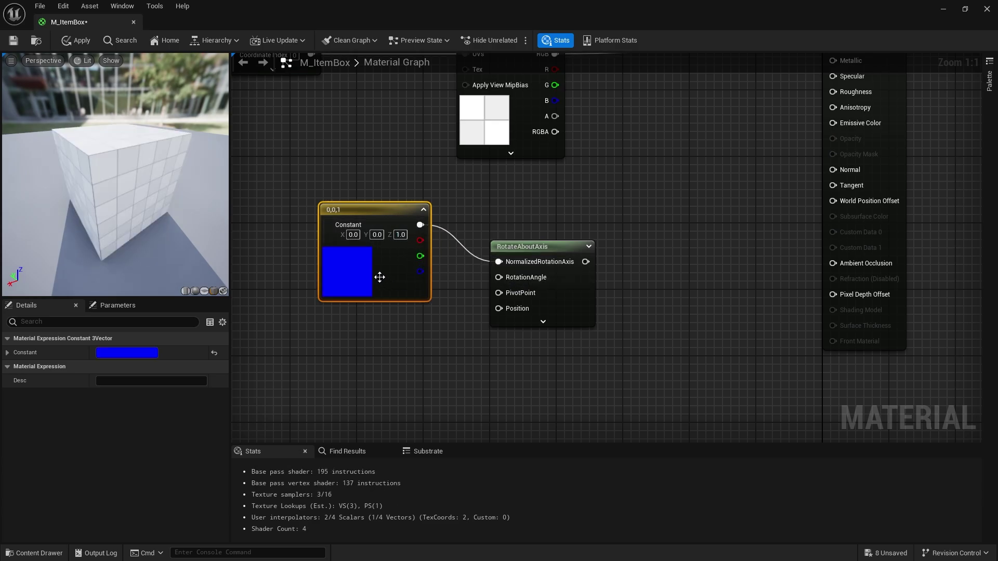
drag(380, 277, 351, 249)
Connect the RotateAboutAxis output to World Position Offset and spread the rotation and constant nodes apart.
right_drag(618, 285, 547, 278)
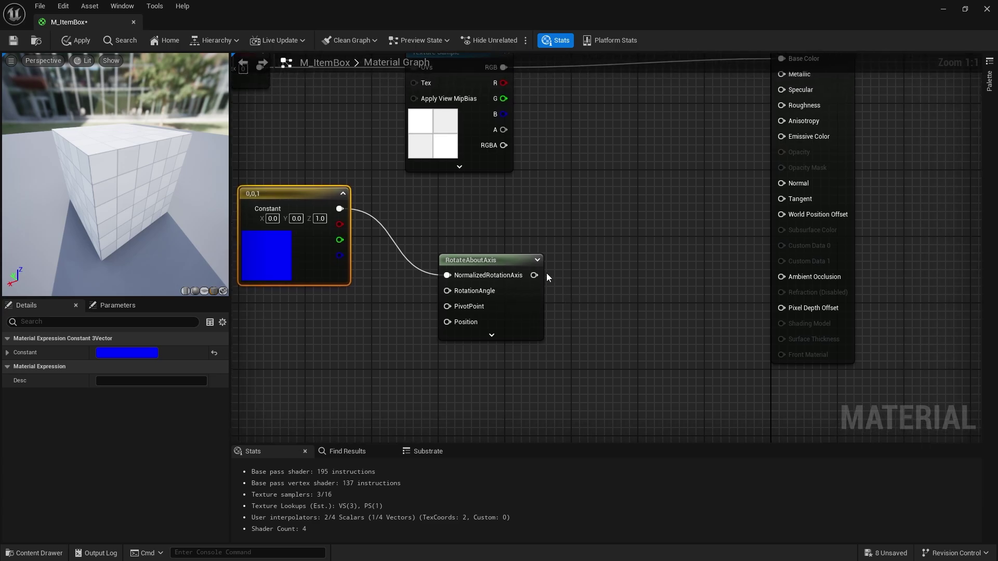
drag(804, 216, 798, 216)
drag(511, 290, 560, 313)
right_drag(368, 289, 509, 262)
drag(403, 220, 385, 179)
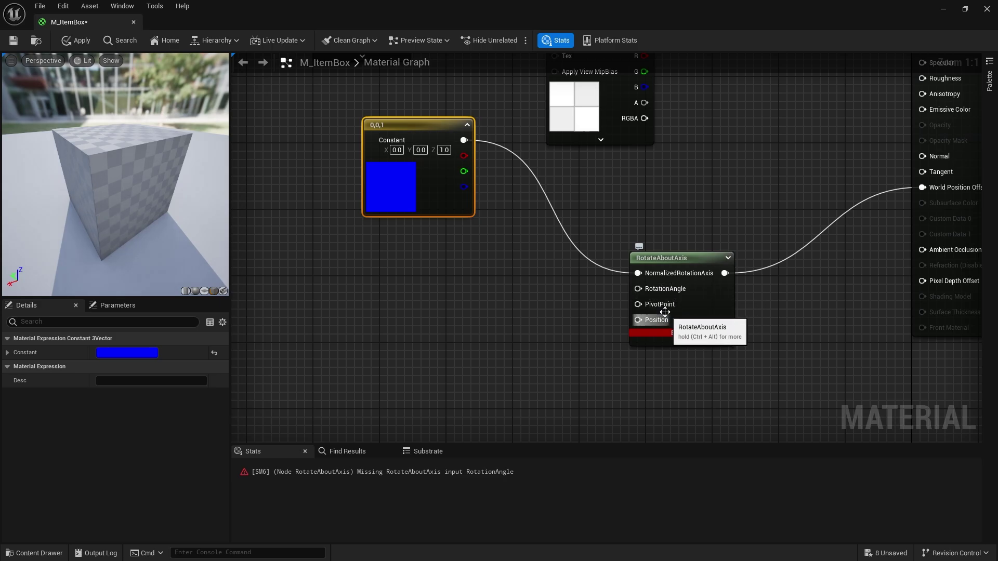
Add a Time node, connect it to the RotationAngle input, and align it with that input.
right_drag(697, 319, 698, 256)
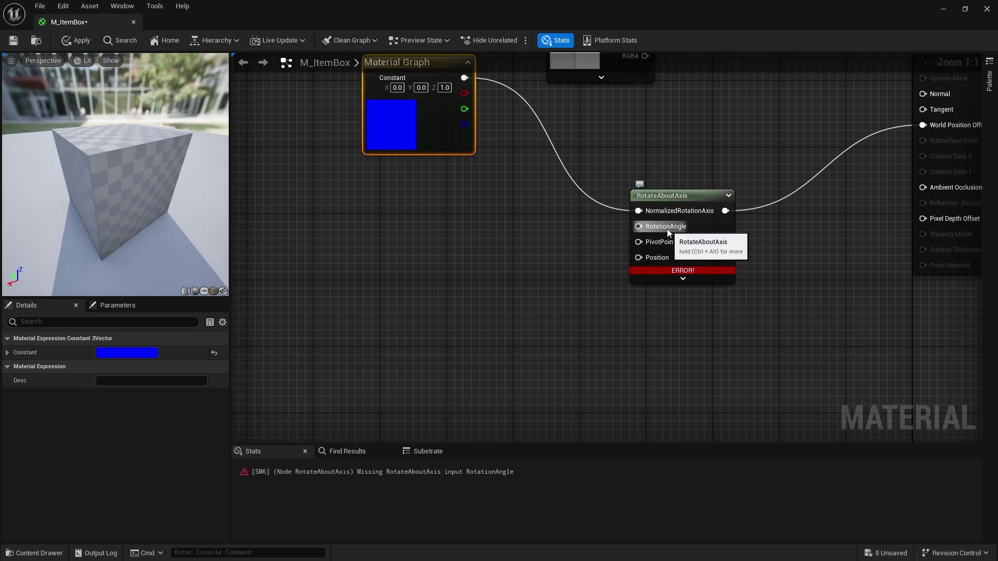
right_click(436, 220)
text(time)
key(Return)
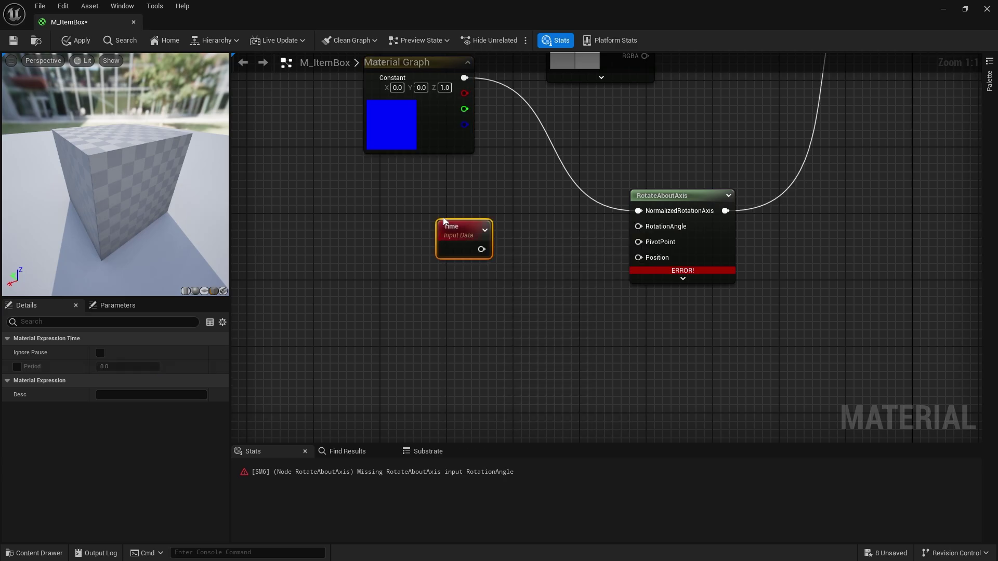
drag(480, 248, 602, 236)
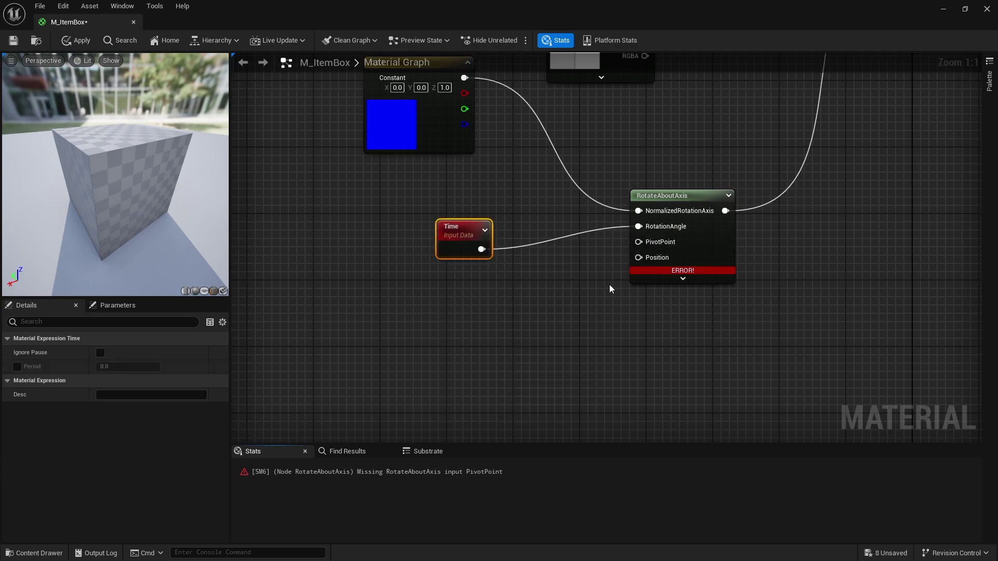
drag(468, 235, 470, 209)
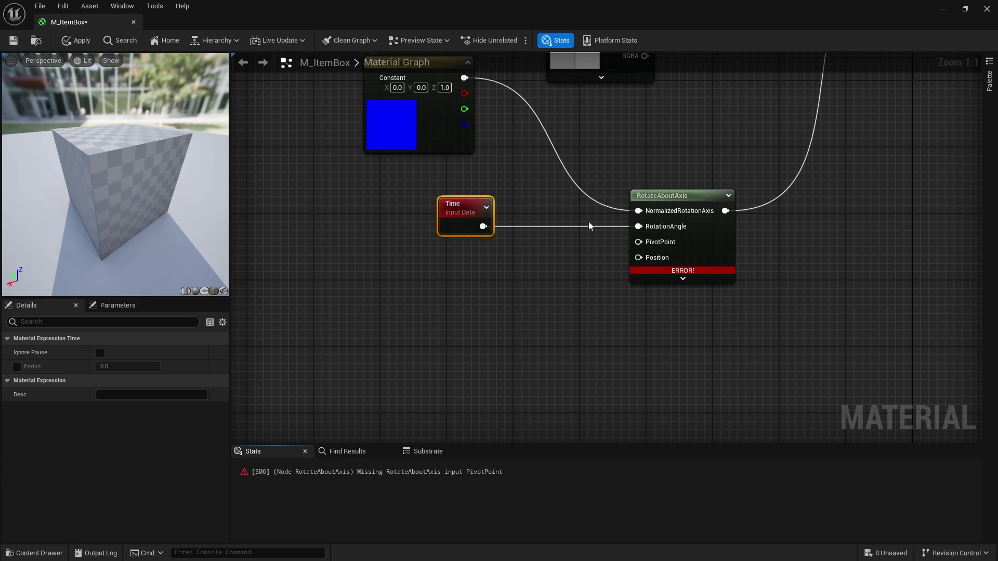
Add an ActorPositionWS node feeding the PivotPoint input and place it below the Time node.
drag(645, 246, 552, 265)
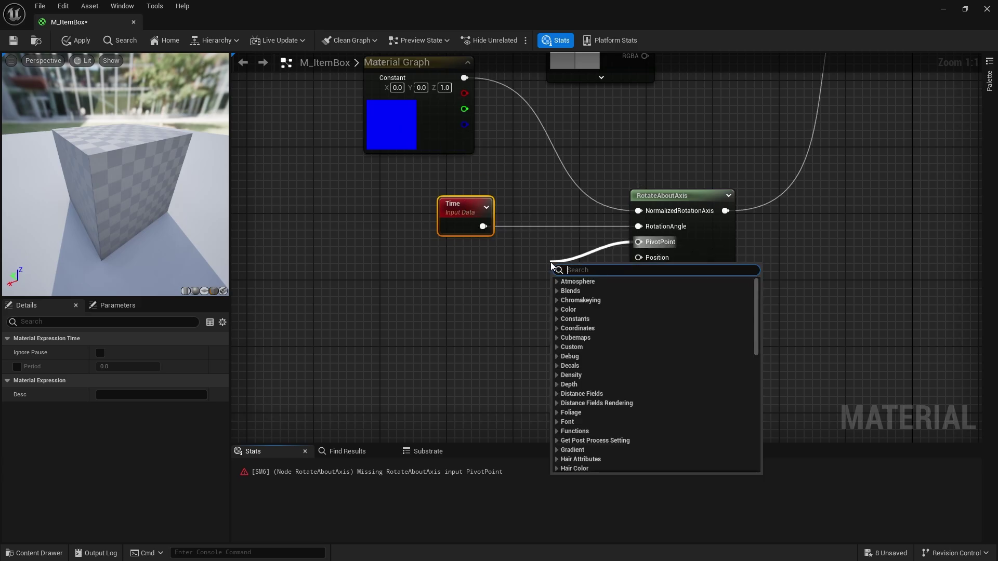
text(actor)
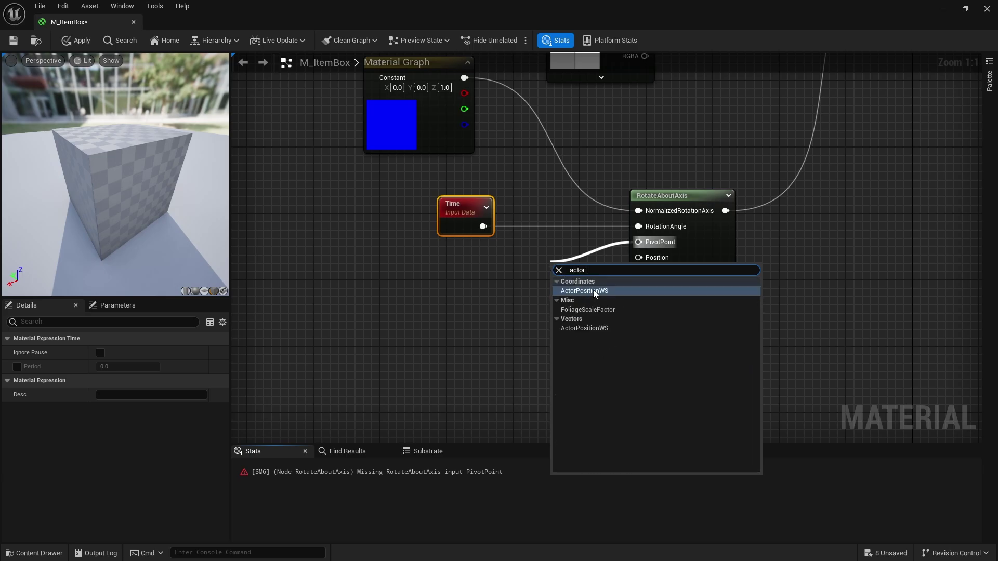
click(595, 291)
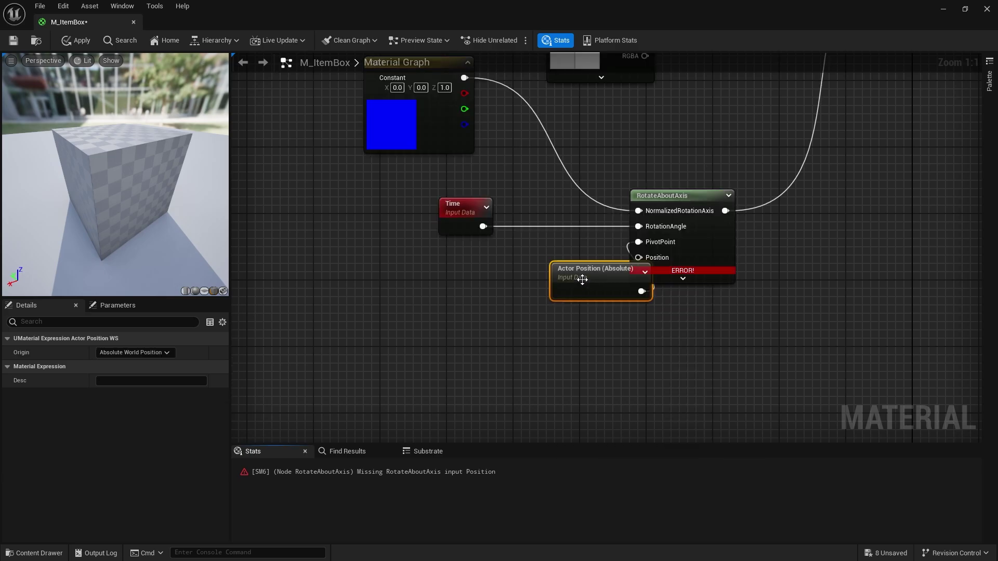
click(560, 307)
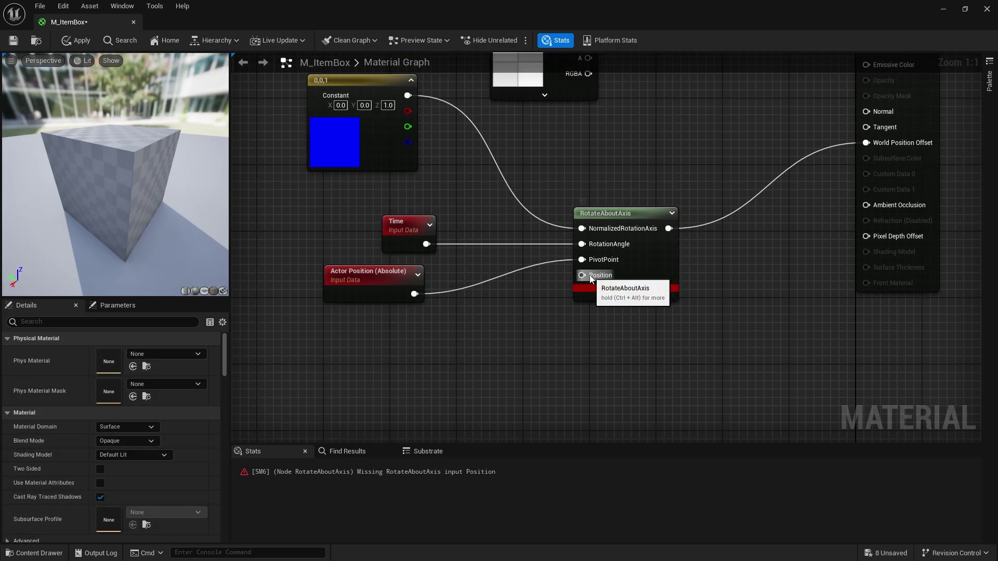
Add a WorldPosition node, connect its XYZ output to the RotateAboutAxis Position input, and place it below the actor position node.
drag(582, 275, 420, 331)
text(world po)
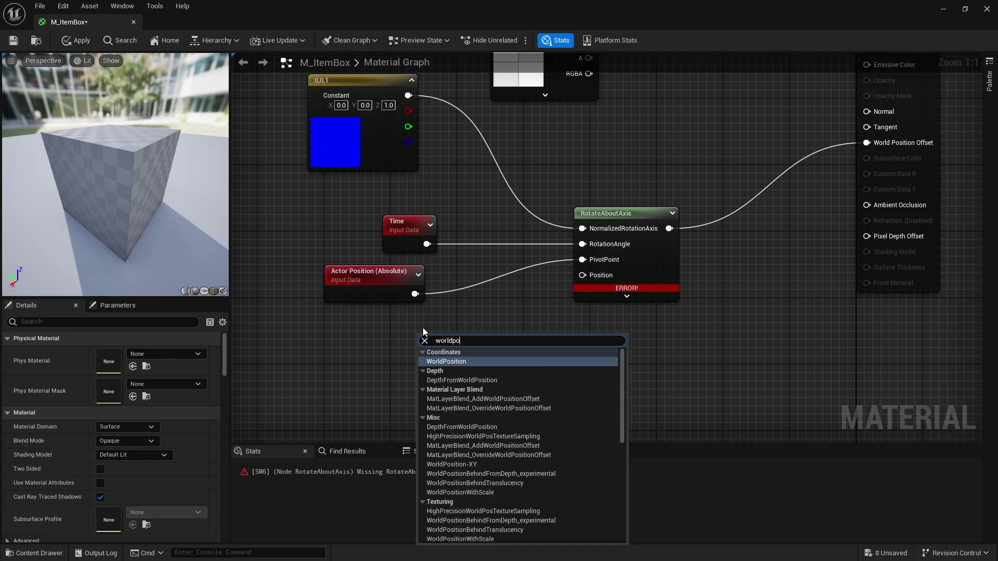
key(Return)
drag(502, 362, 554, 332)
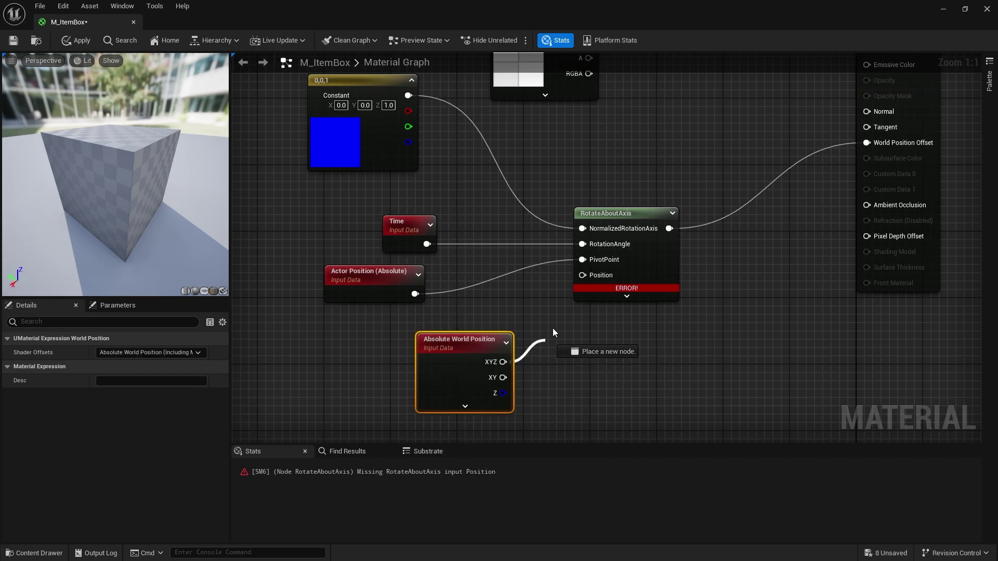
drag(584, 277, 583, 276)
drag(457, 397, 439, 396)
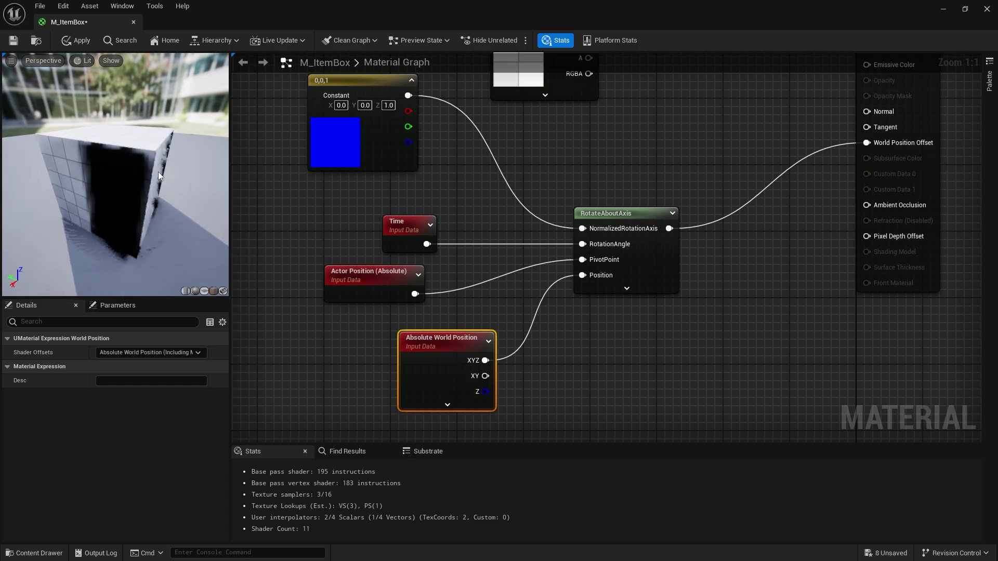
drag(114, 171, 139, 207)
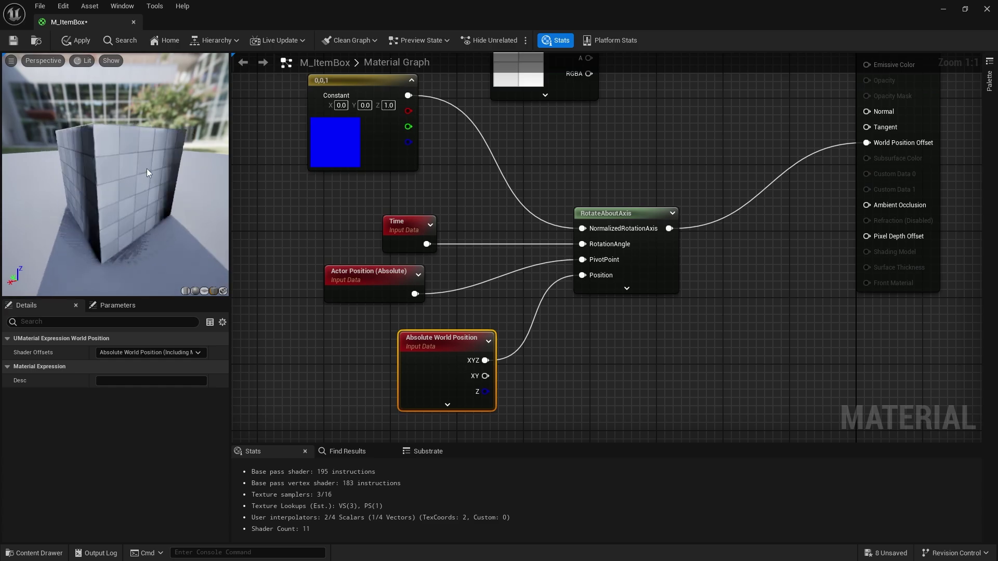
Move the Actor Position and Time nodes aside and insert a Multiply node with B set to 0.25 between Time and RotationAngle.
drag(359, 287, 294, 304)
drag(400, 229, 316, 204)
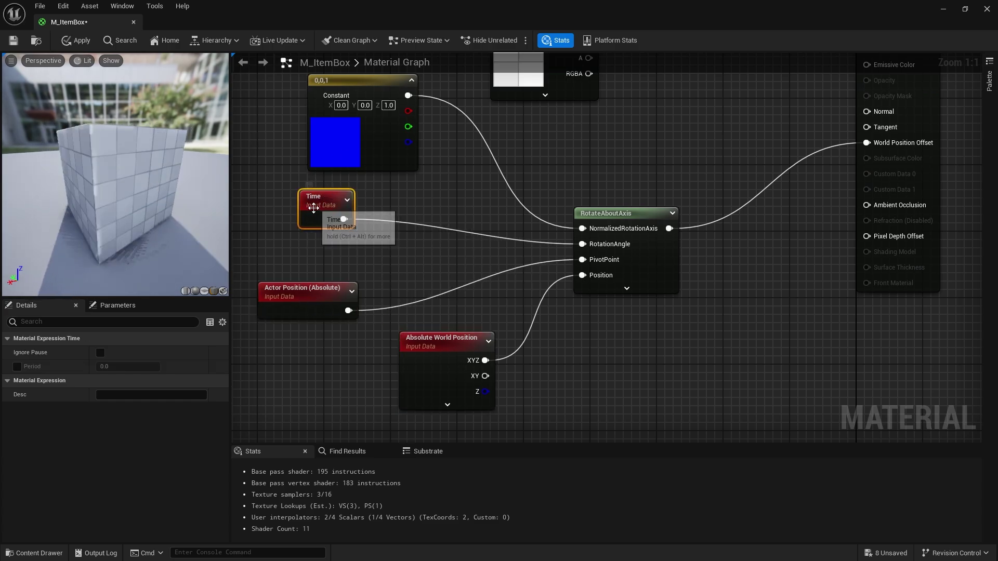
drag(344, 218, 409, 230)
text(multiply)
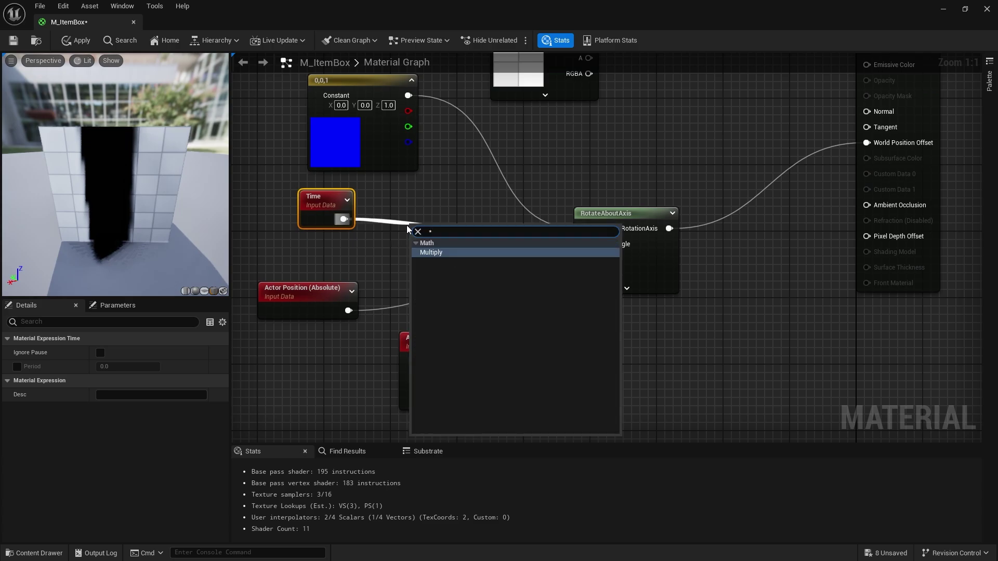
key(Return)
drag(459, 245, 407, 206)
click(403, 229)
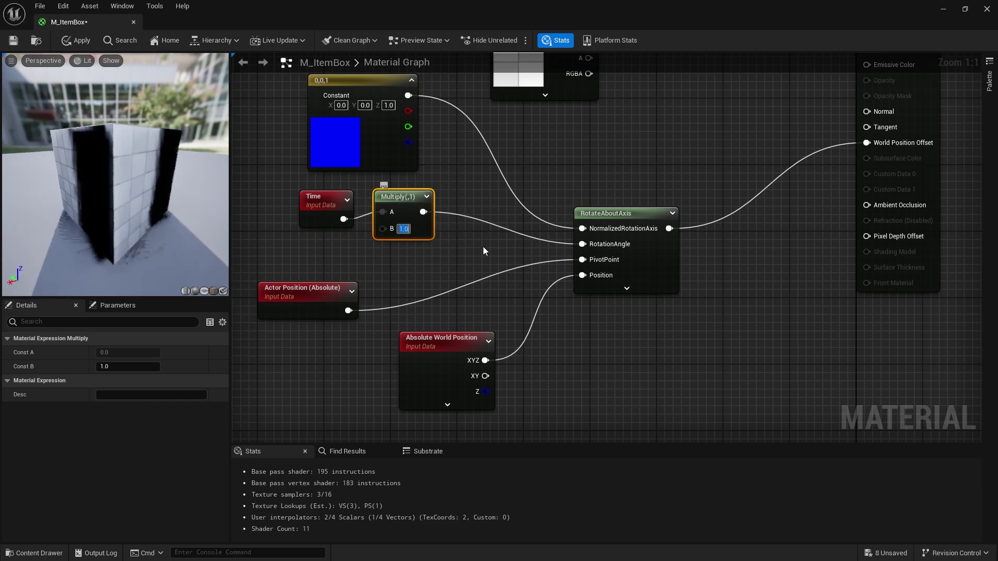
text(0.25)
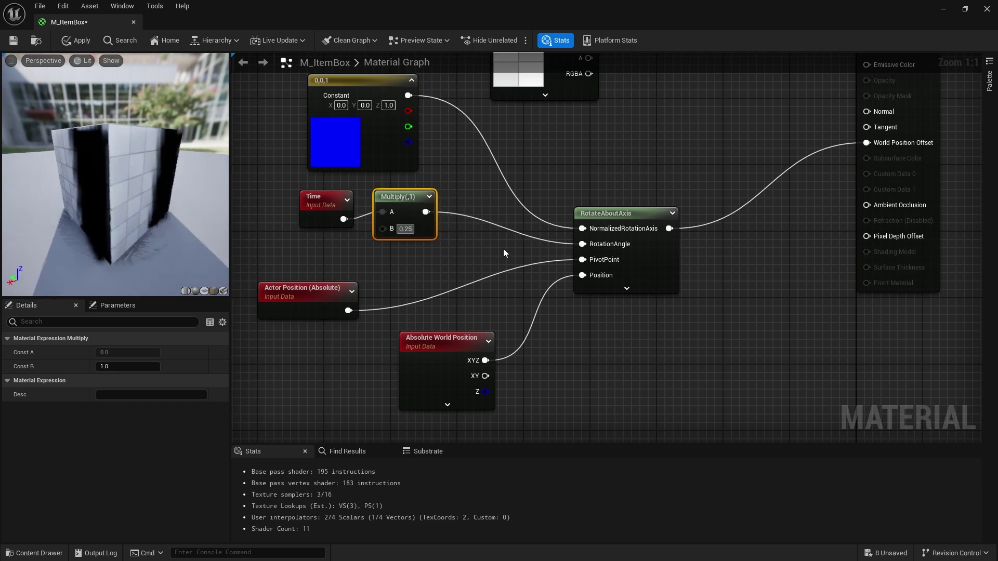
key(Return)
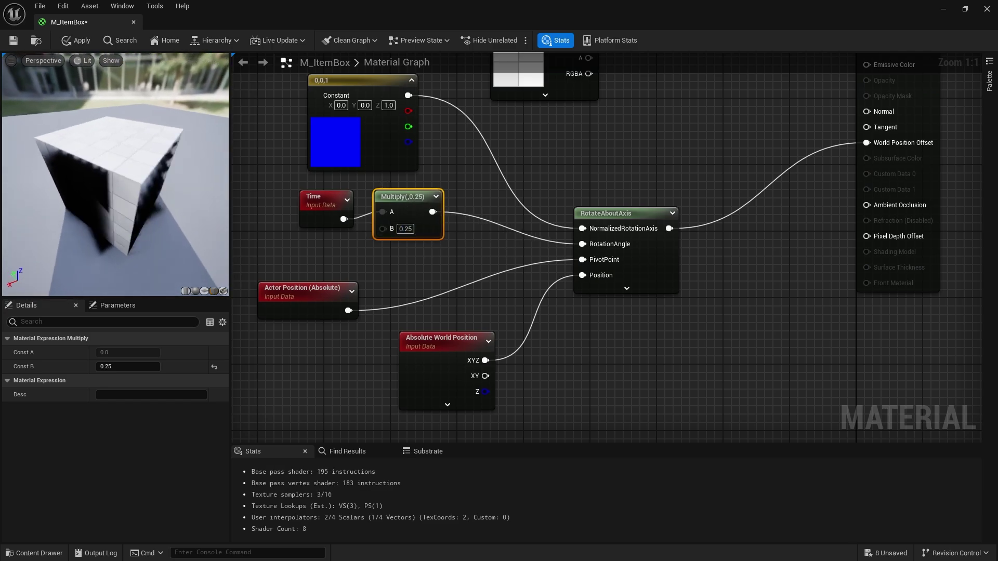
drag(411, 200, 411, 208)
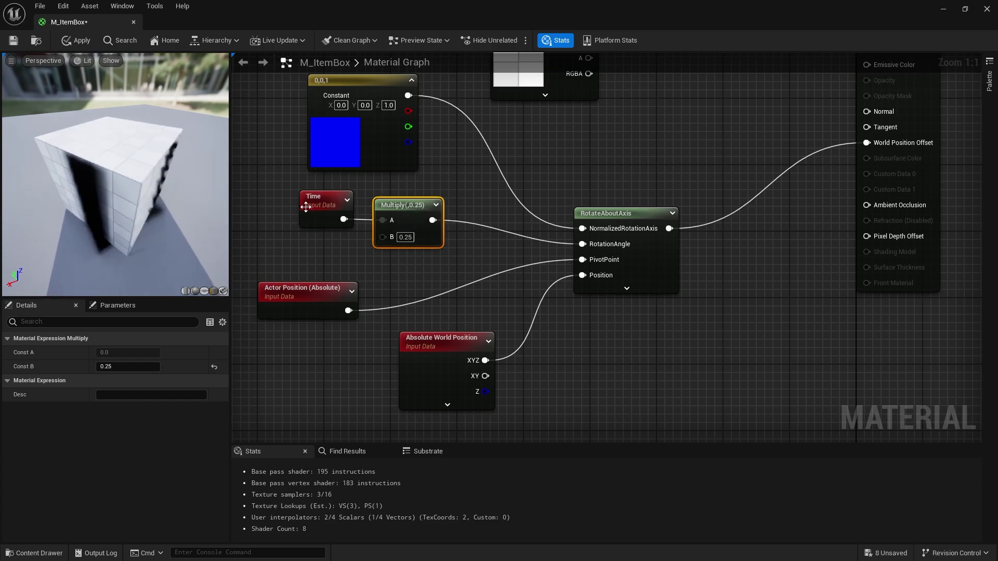
Set the M_ItemBox shading model to Unlit and connect the Texture Sample's RGB output to Emissive Color.
right_drag(766, 174, 639, 249)
right_drag(523, 198, 510, 282)
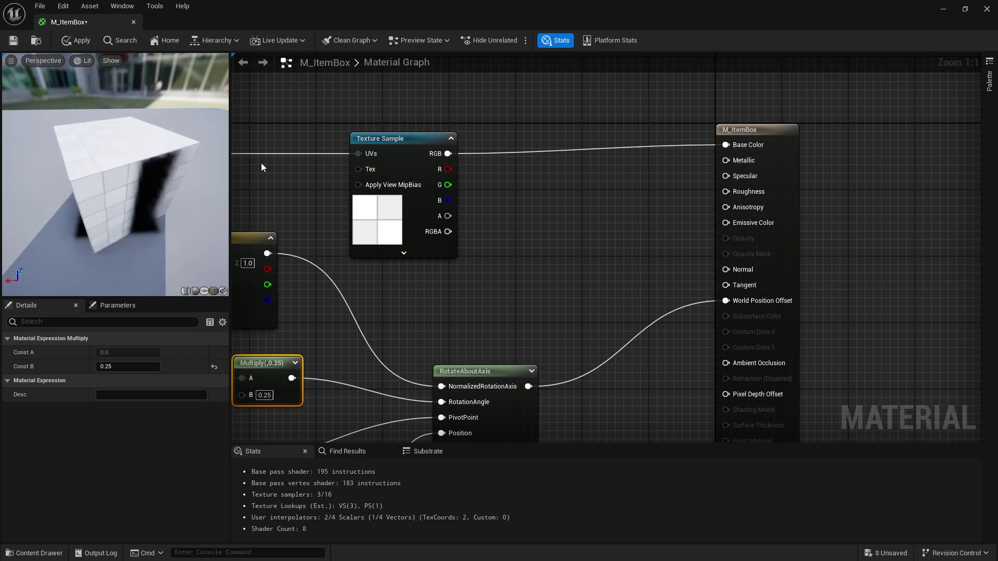
click(738, 131)
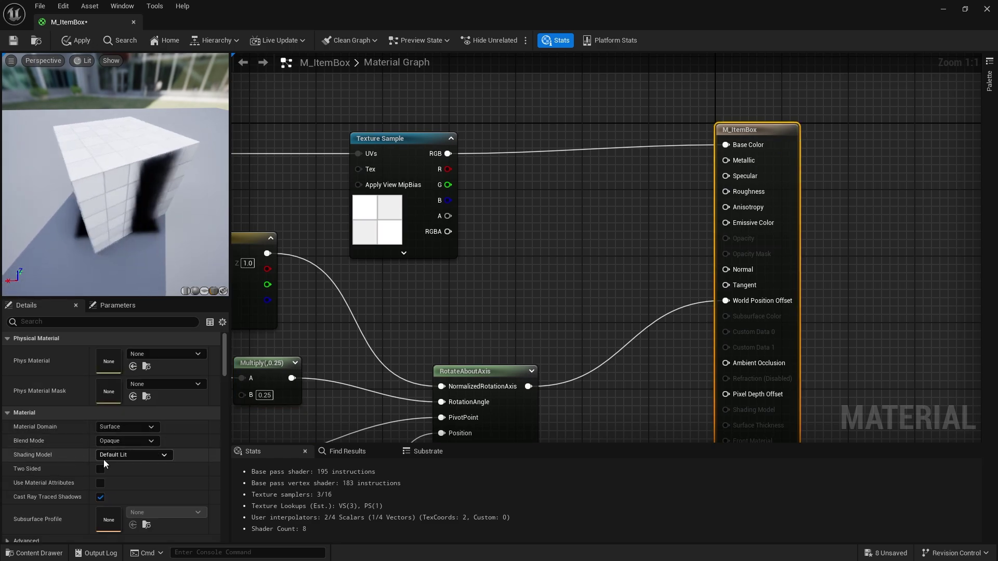
click(130, 457)
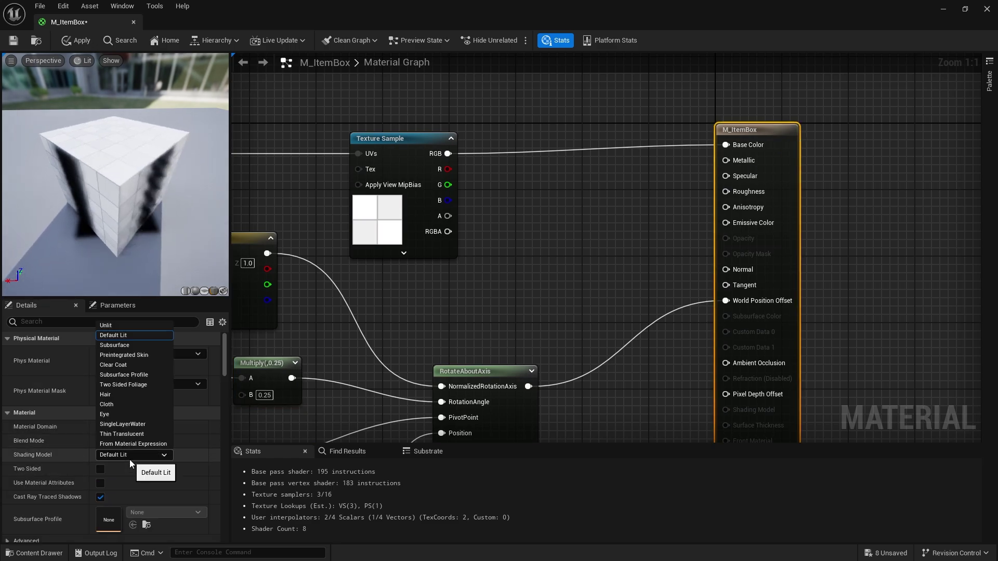
click(121, 326)
click(446, 340)
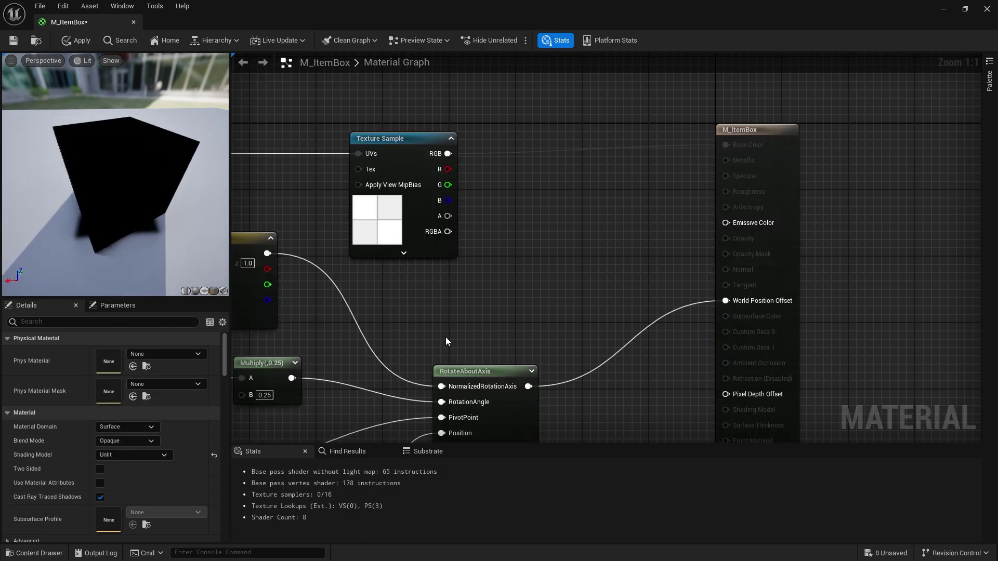
drag(448, 153, 733, 224)
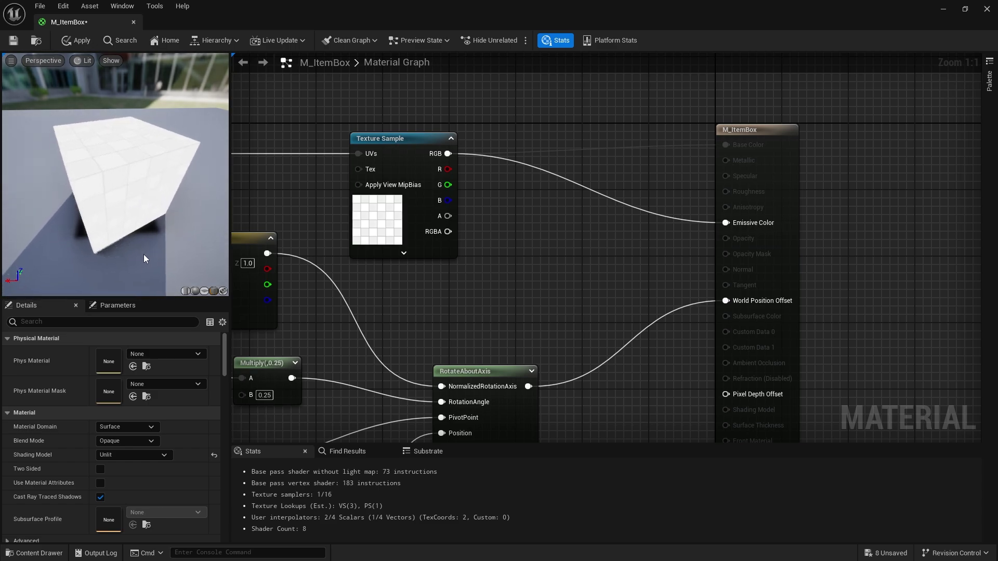
drag(144, 255, 167, 246)
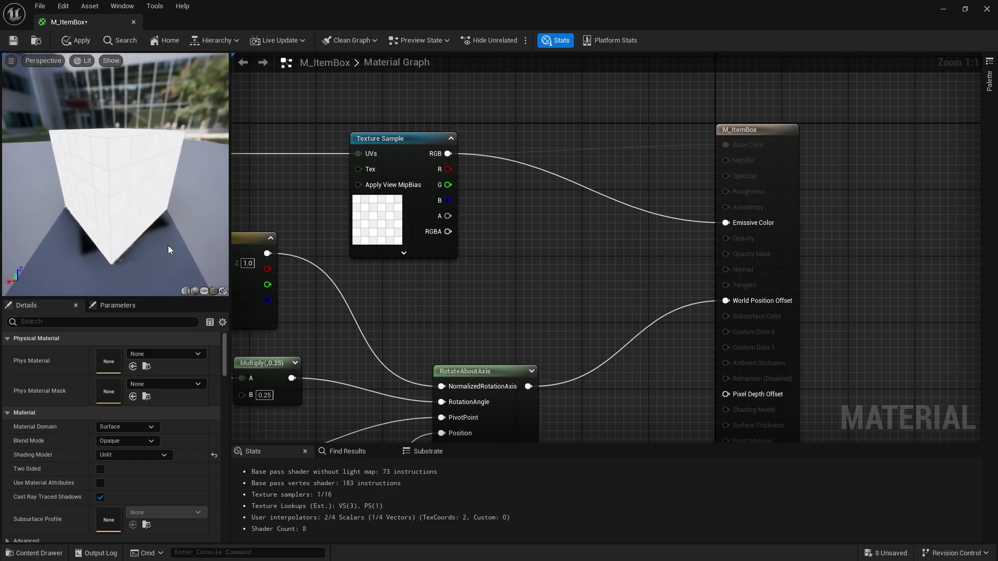
Apply the material changes and assign M_ItemBox to the Box's Element 0 slot in the level.
right_drag(386, 281, 400, 210)
click(73, 40)
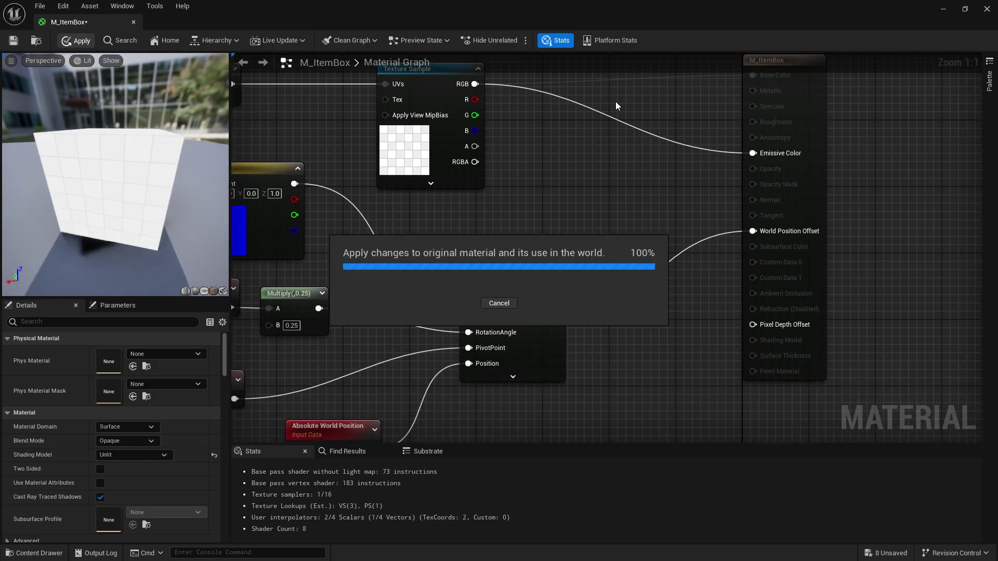
click(943, 9)
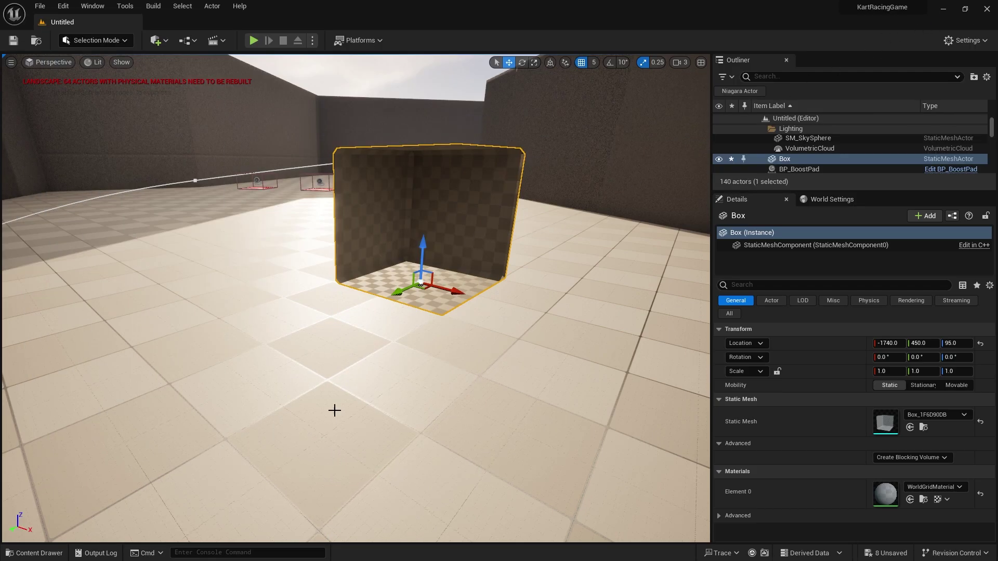
click(910, 499)
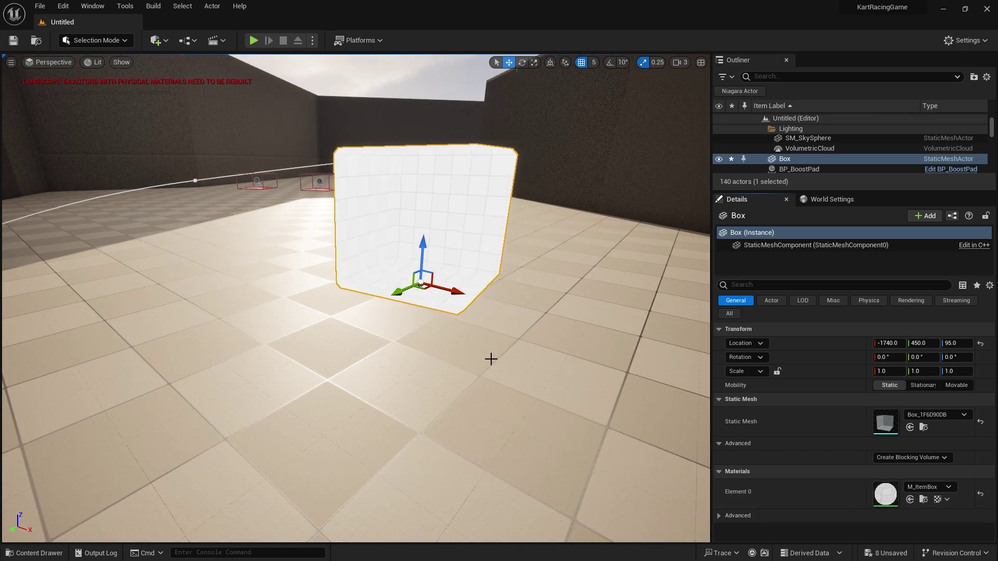
right_drag(515, 389, 514, 354)
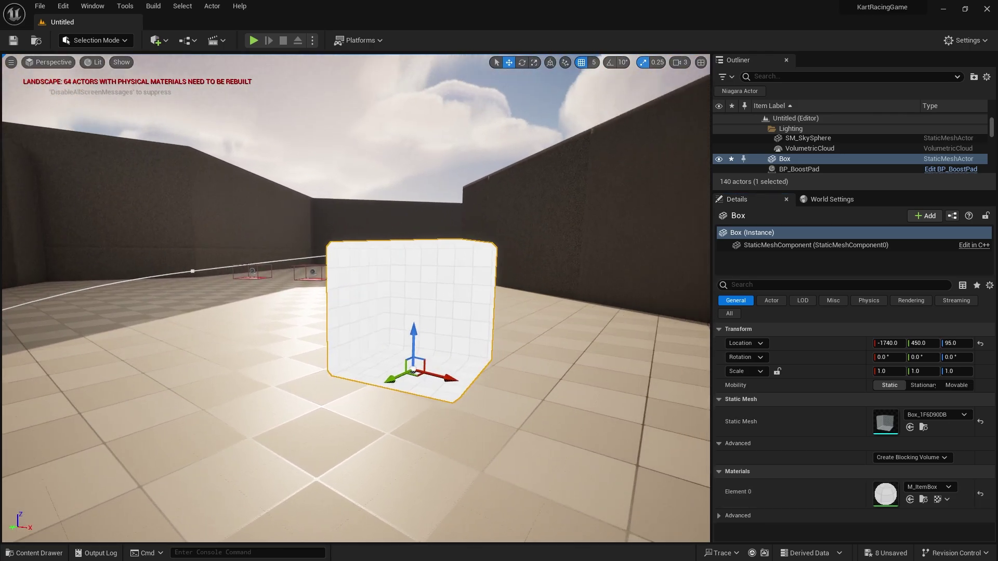
right_drag(515, 390, 526, 369)
key(s)
key(w)
key(s)
key(w)
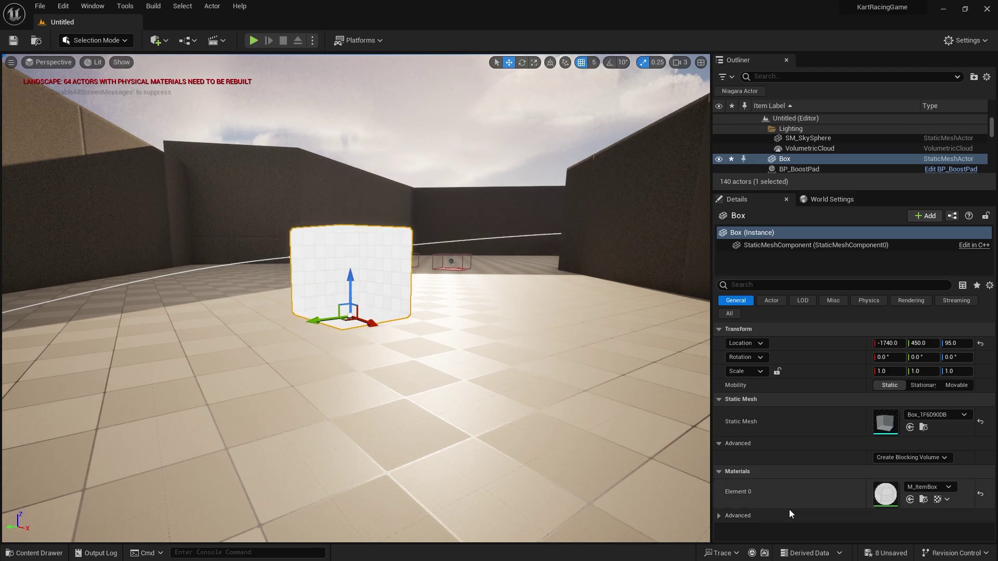
Reopen the M_ItemBox material and move the TexCoord and Texture Sample nodes up, away from the rotation nodes.
double_click(886, 494)
right_drag(441, 236, 590, 327)
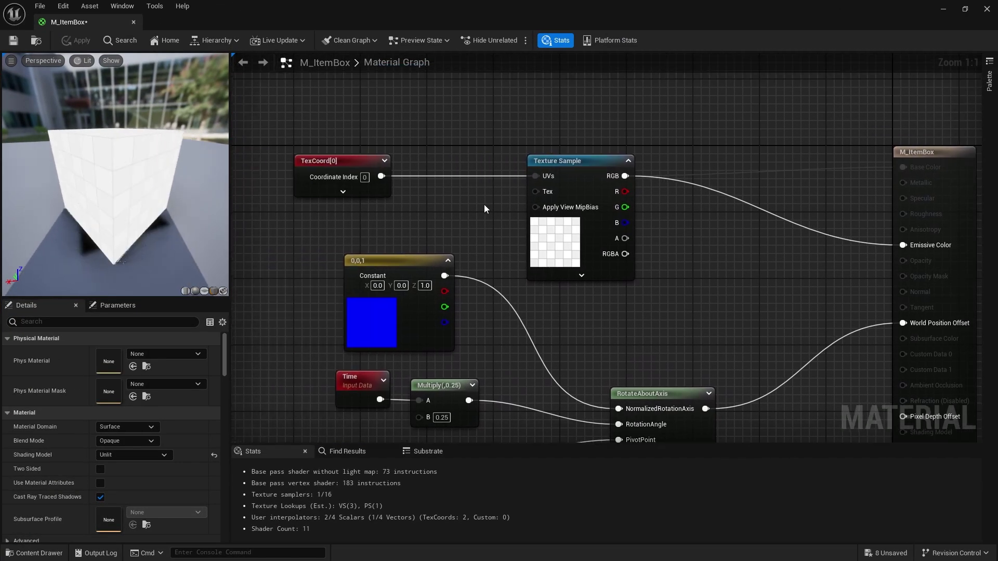
click(603, 231)
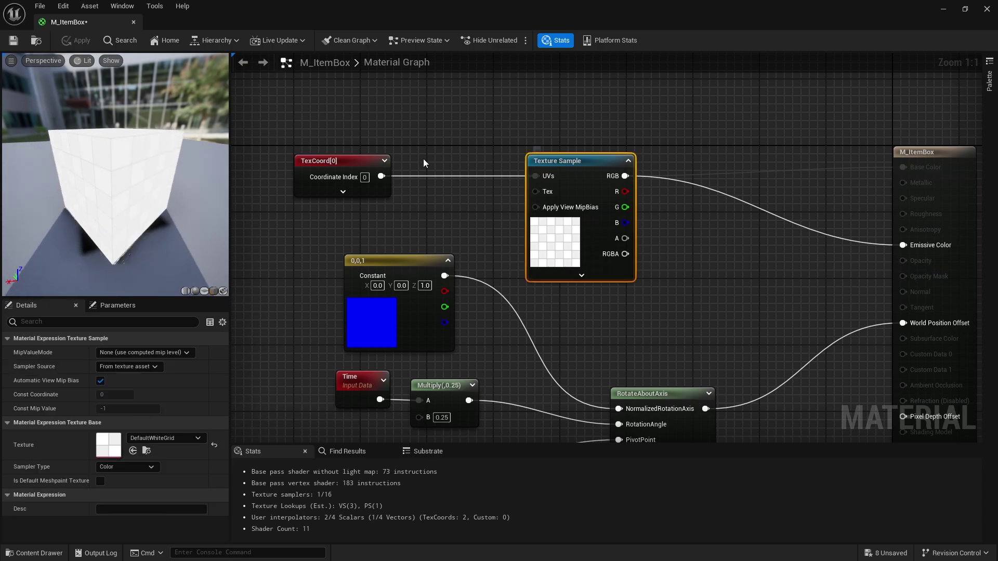
drag(346, 140, 559, 181)
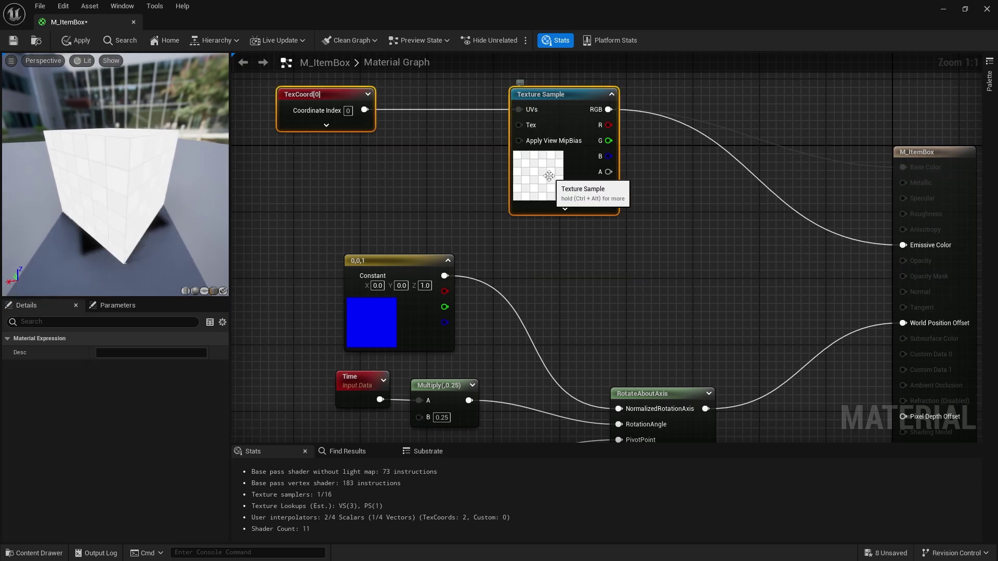
Change the Texture Sample's texture to Grid and shift the node closer to the TexCoord node.
click(558, 181)
click(160, 438)
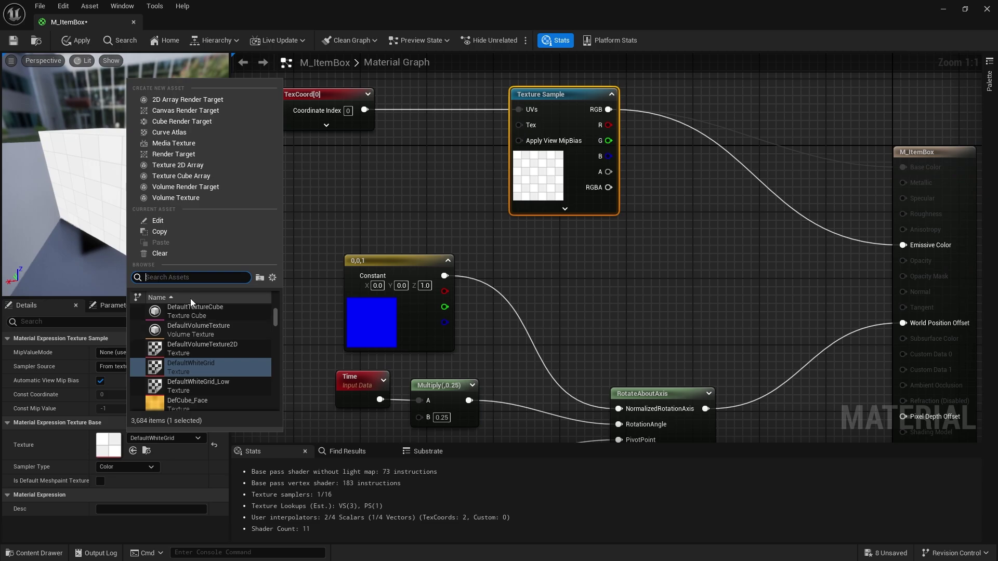
text(grid)
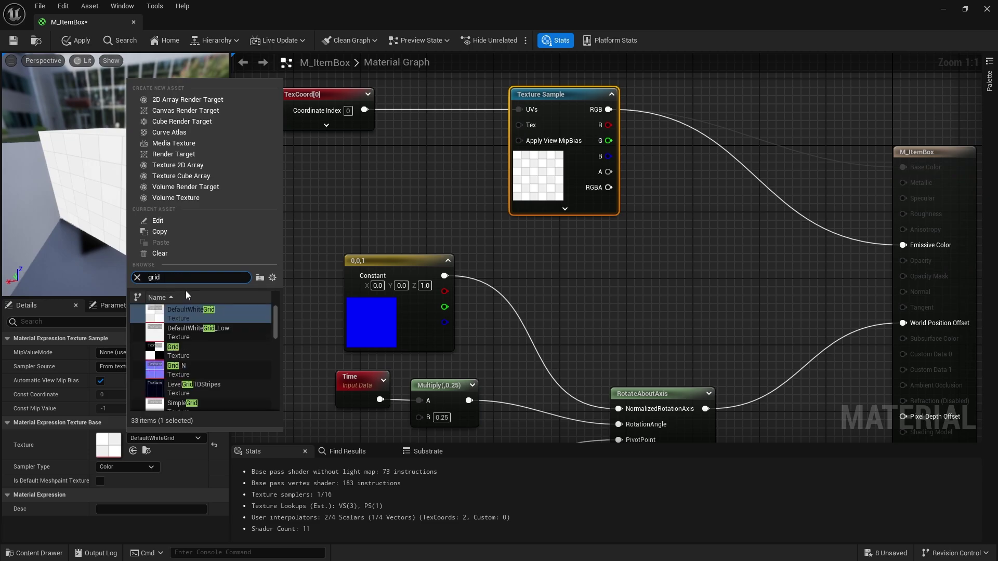
click(178, 352)
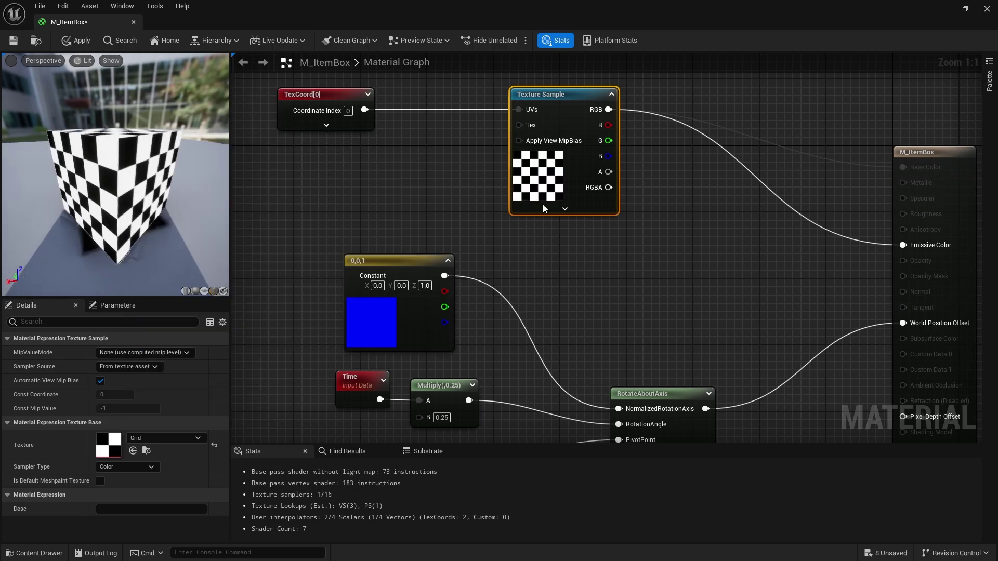
drag(557, 156, 532, 156)
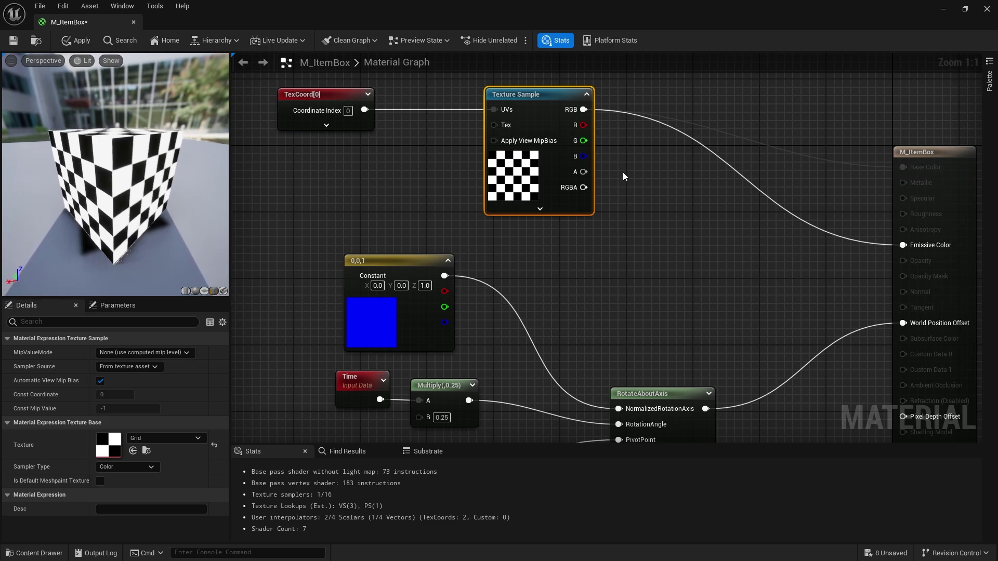
Add an If node fed by the Texture Sample's R output, connect it to Emissive Color, and place it near the material output.
right_drag(603, 146, 543, 149)
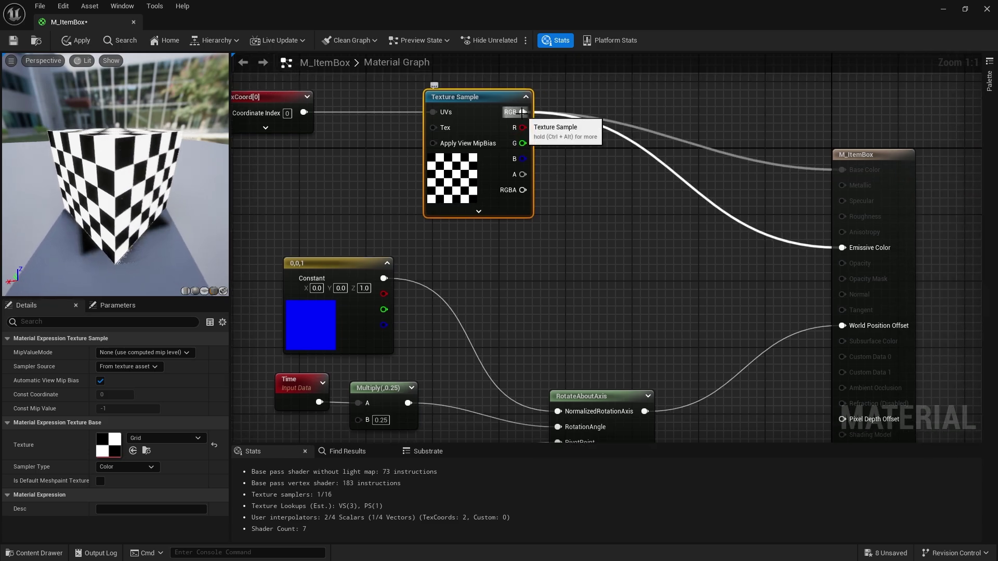
drag(513, 118, 545, 177)
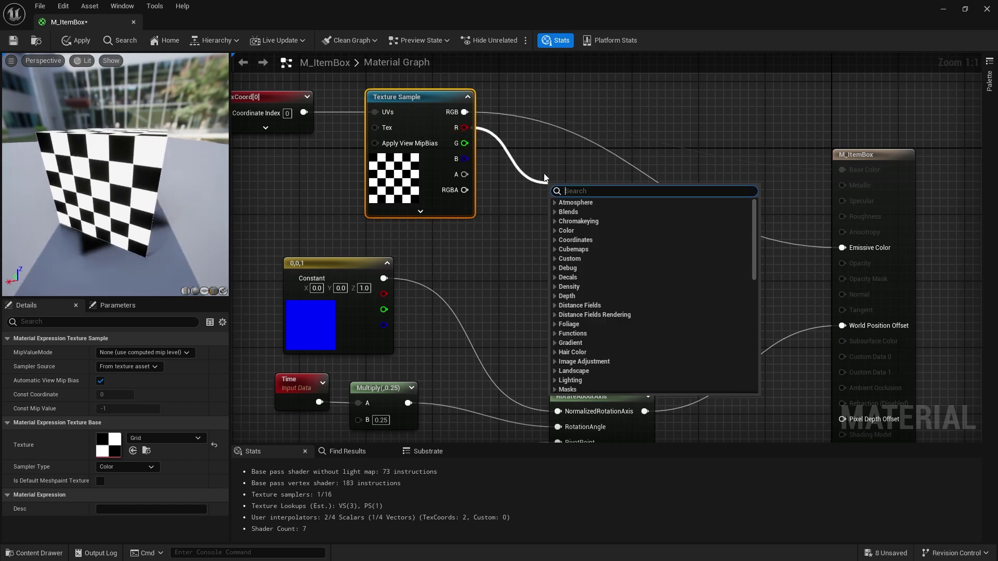
text(if)
key(Return)
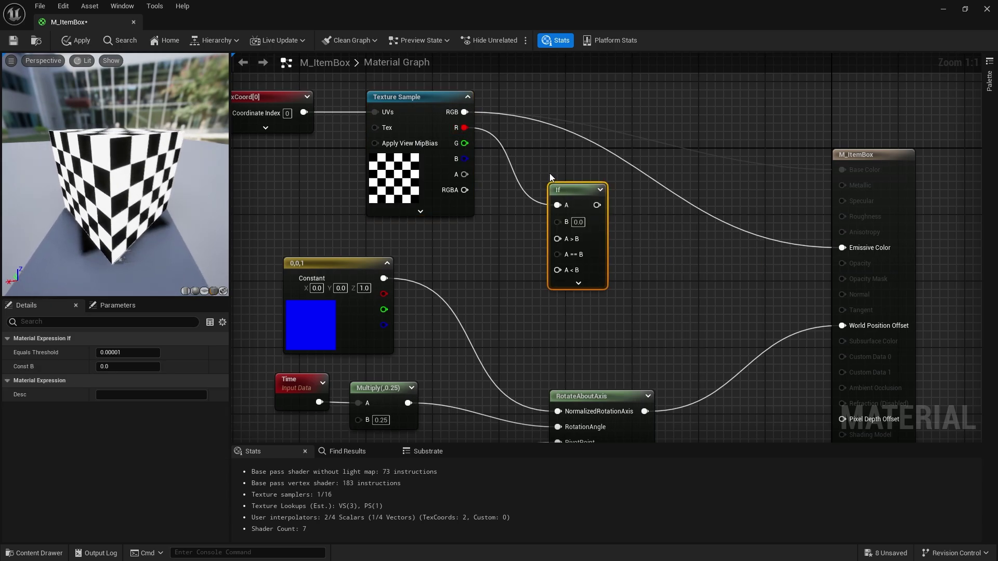
drag(597, 206, 736, 222)
drag(849, 249, 850, 250)
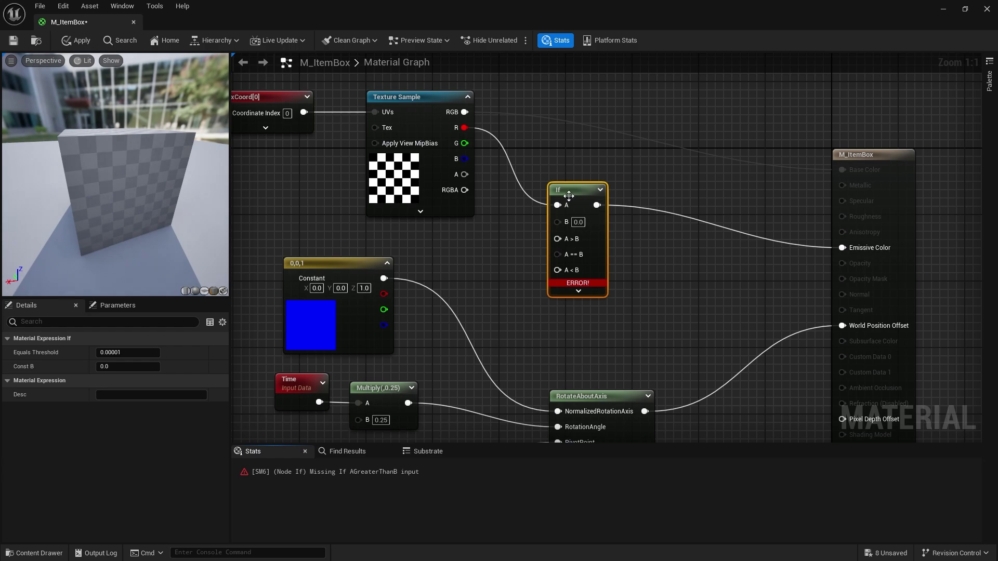
drag(568, 195, 660, 144)
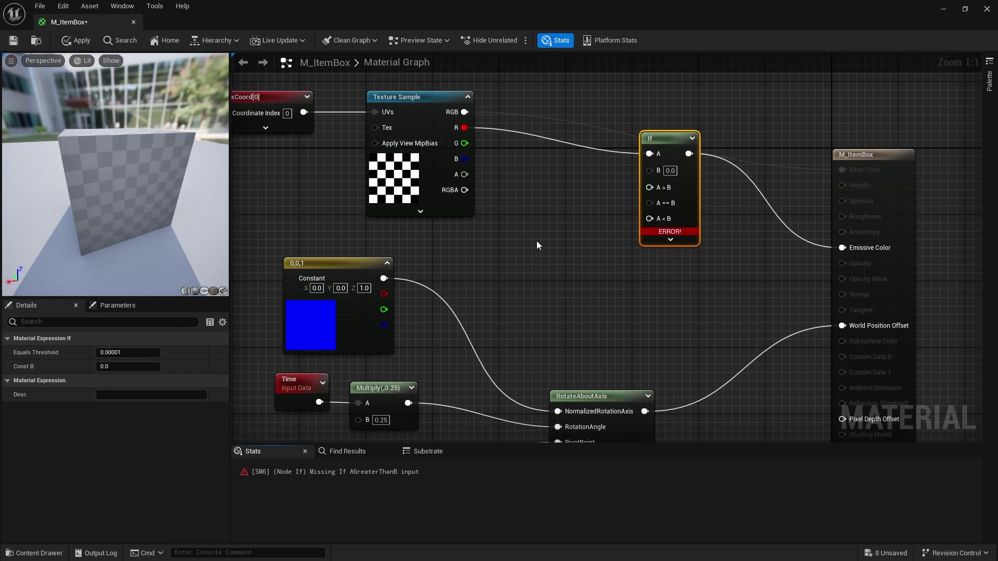
Create a three-component constant vector and connect it to the If node's A > B input.
key(3)
click(518, 240)
drag(564, 291, 479, 259)
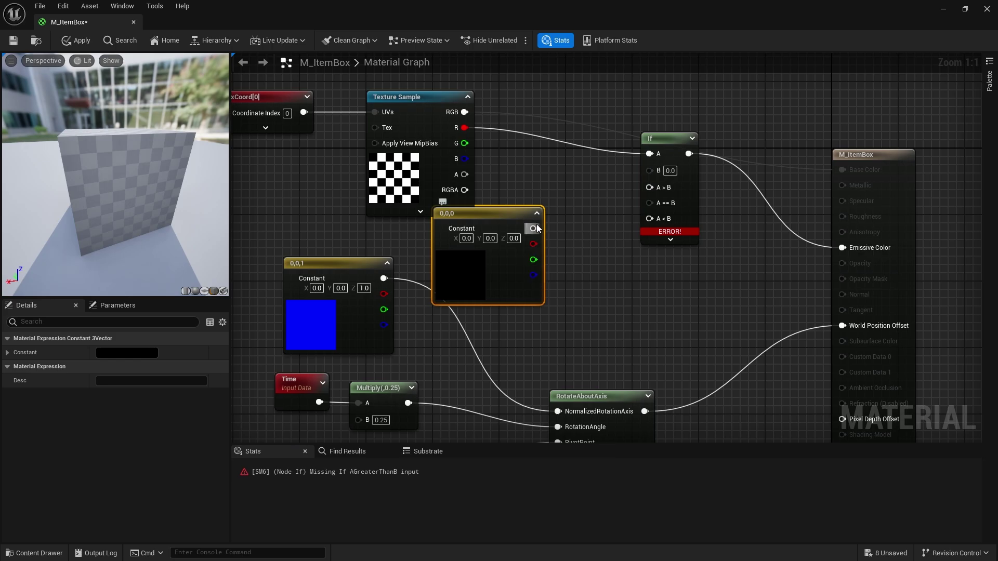
drag(535, 228, 653, 187)
Move the TexCoord and Texture Sample nodes higher and place the black constant vector between the Texture Sample and the blue constant.
right_drag(349, 128, 438, 171)
drag(338, 111, 494, 206)
drag(500, 208, 502, 121)
drag(565, 320, 513, 252)
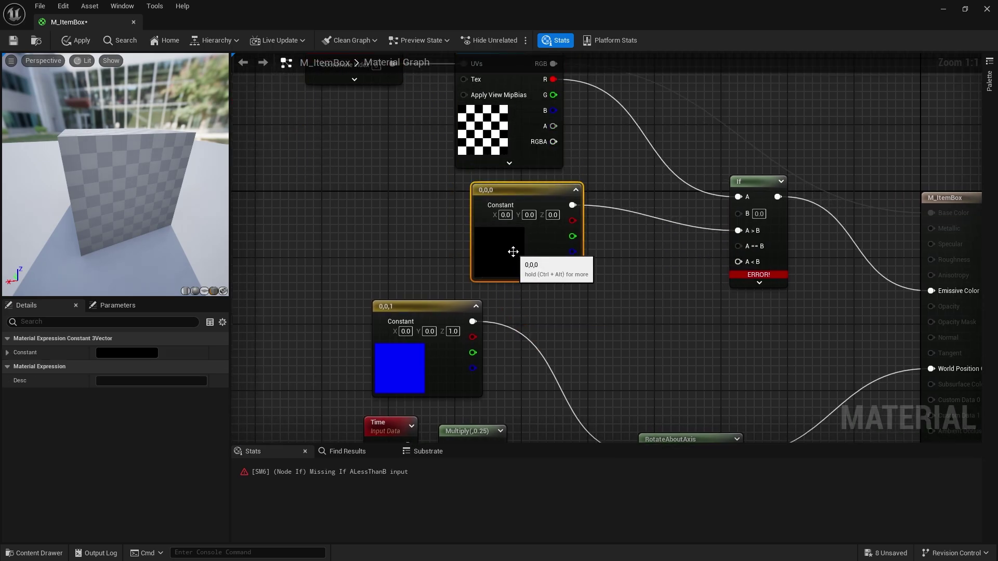
Duplicate the black constant vector, connect the copy to the If node's A < B input, and set its colour to white.
key(ctrl+w)
drag(624, 322, 740, 262)
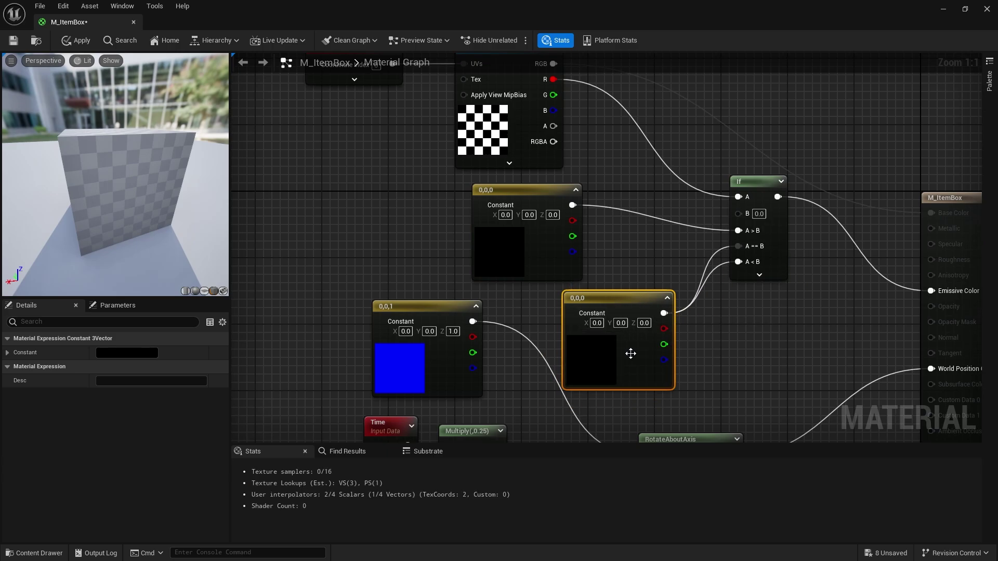
click(129, 355)
drag(274, 416, 285, 282)
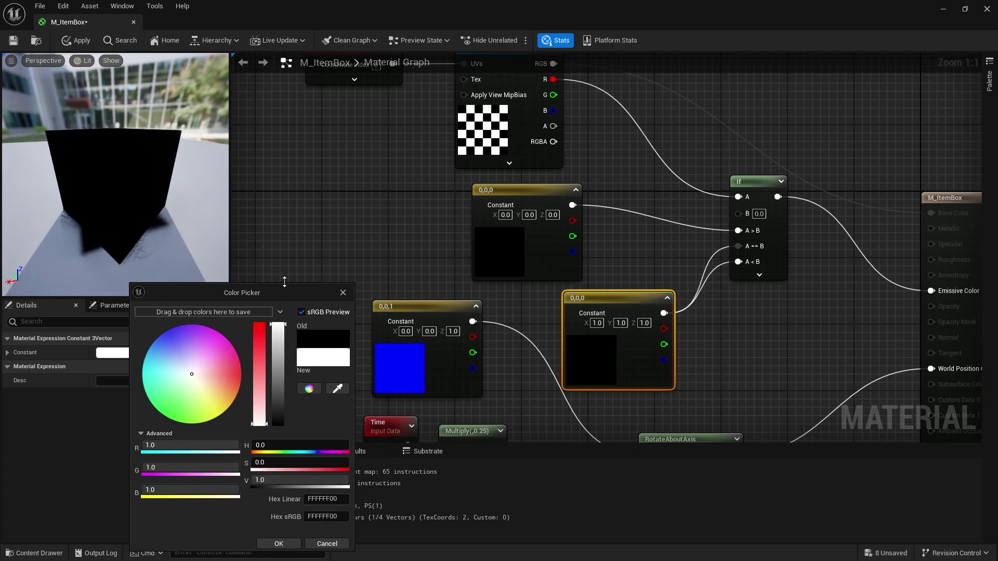
click(279, 544)
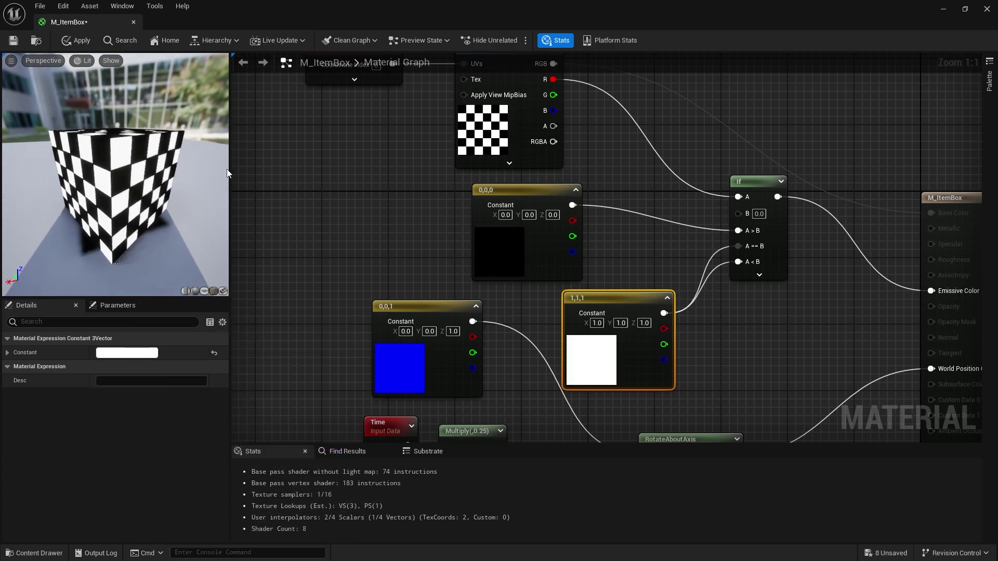
Rearrange the graph: stack the black and white constants beside the If node and raise the TexCoord, Texture Sample and If nodes.
drag(608, 362, 625, 354)
drag(518, 257, 626, 257)
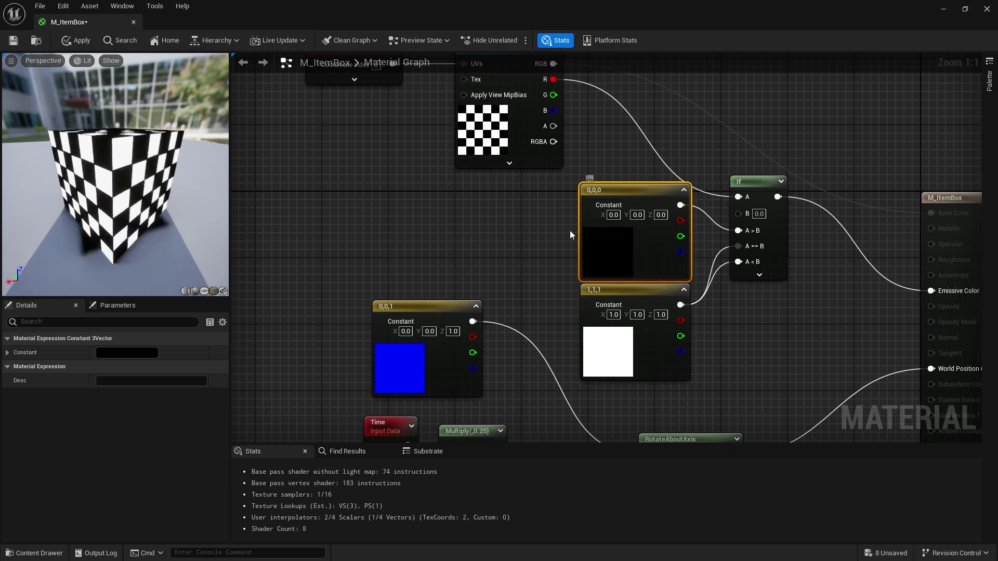
right_drag(507, 200, 568, 312)
drag(568, 311, 442, 177)
drag(559, 208, 558, 167)
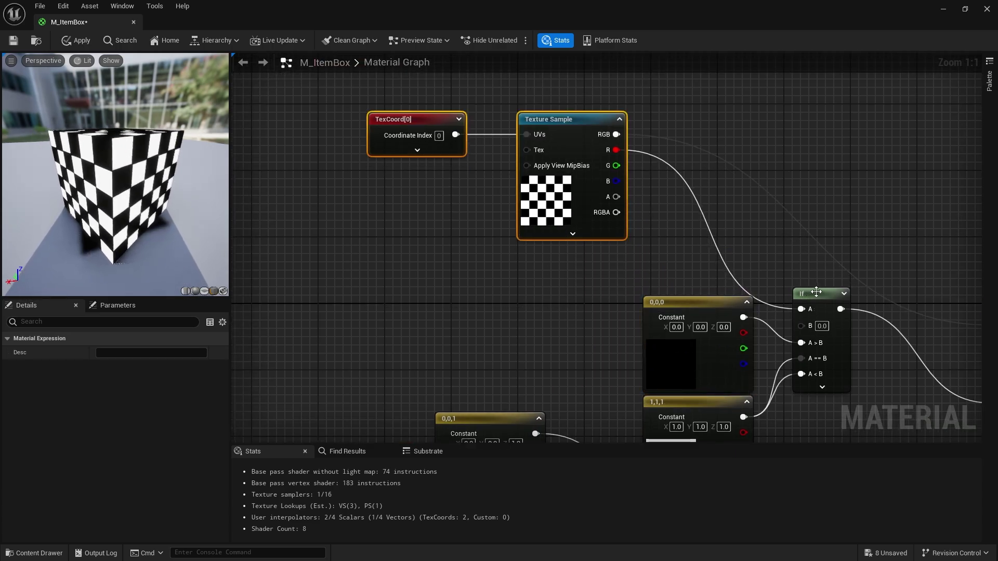
drag(816, 292, 833, 234)
right_drag(756, 260, 581, 155)
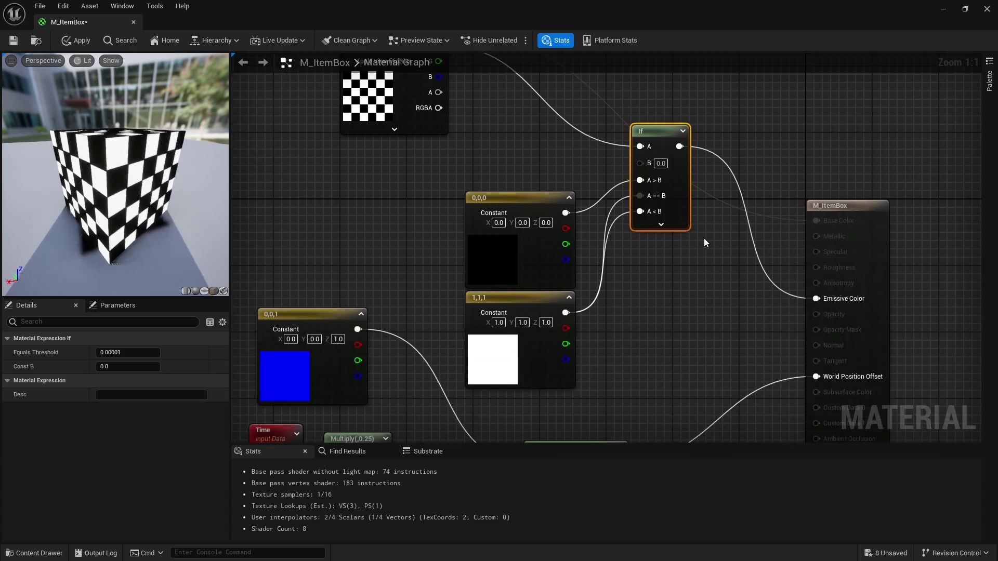
drag(430, 251, 494, 319)
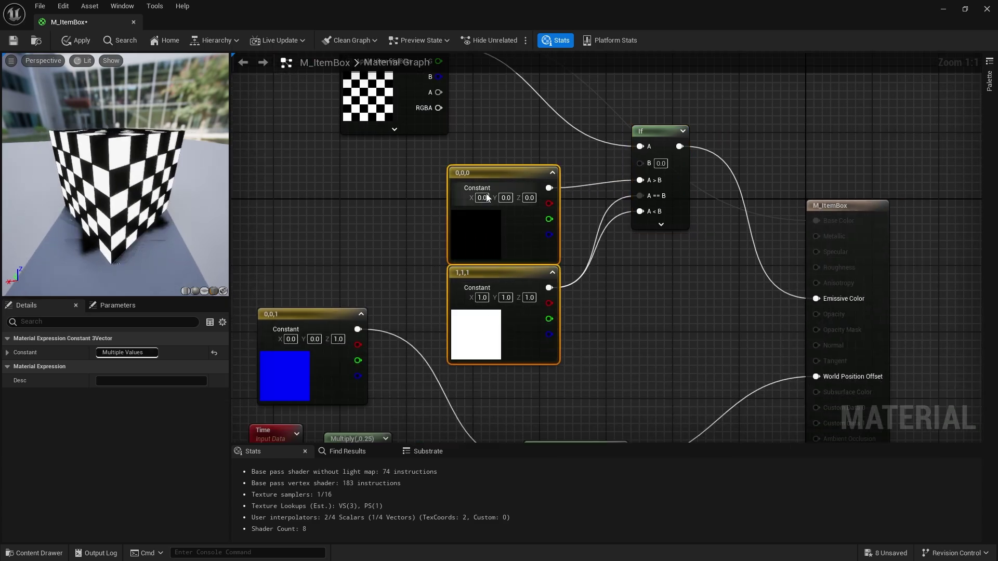
Change the black constant vector's colour to purple, about 0.593, 0.167, 1.0.
click(502, 223)
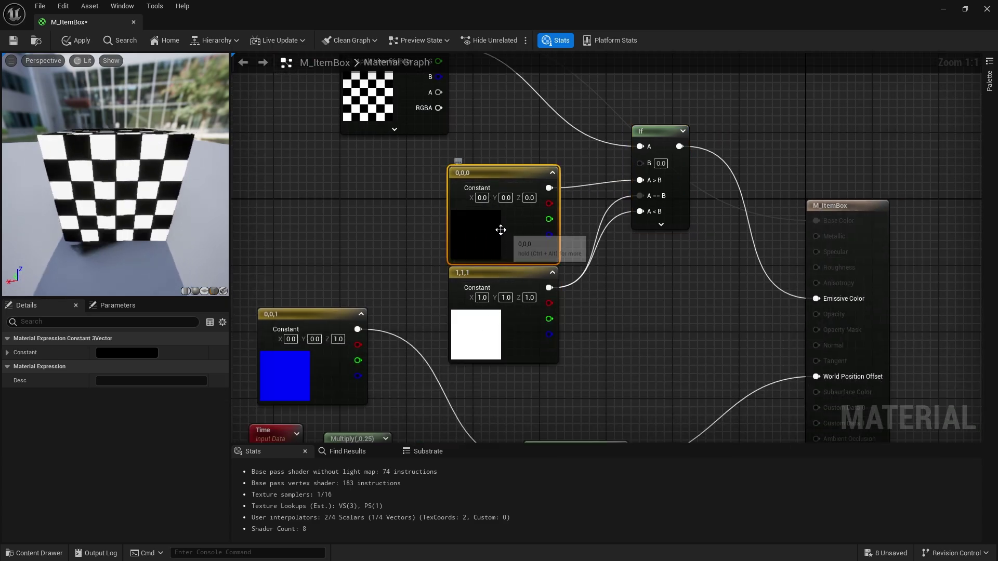
click(129, 354)
drag(176, 379, 207, 341)
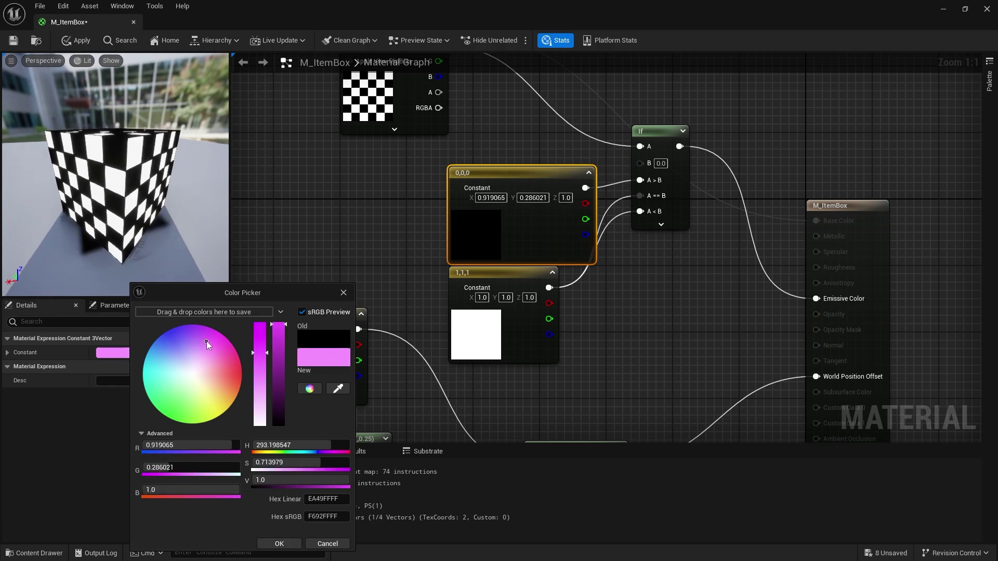
click(279, 544)
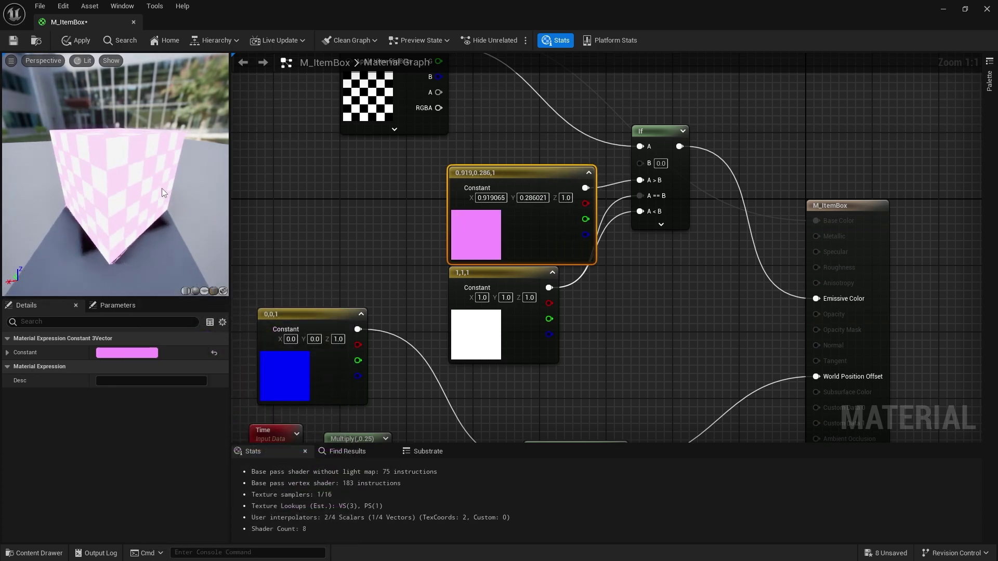
click(148, 353)
mouse_move(183, 348)
mouse_down()
mouse_move(220, 348)
mouse_move(192, 331)
mouse_up()
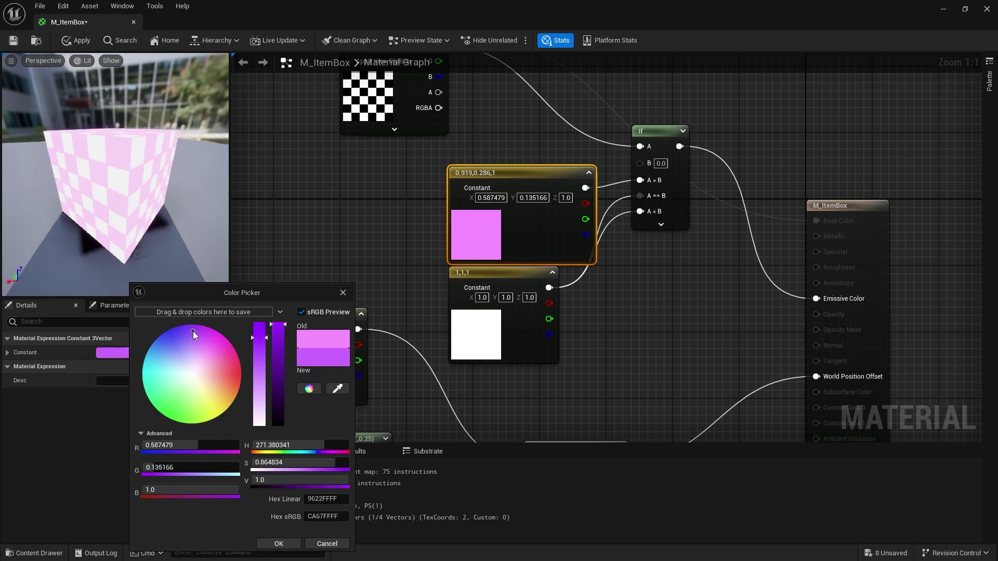
click(286, 545)
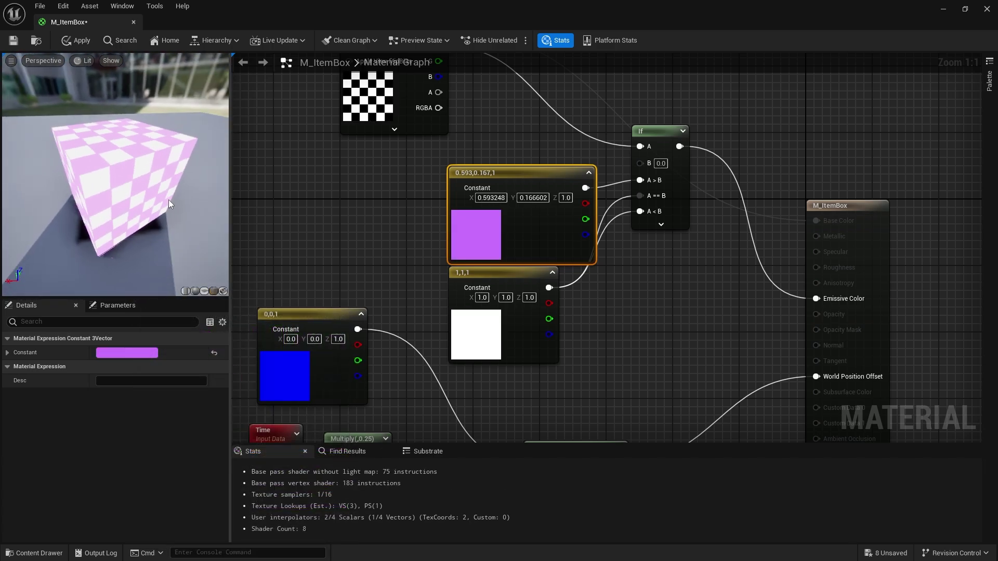
Insert a Multiply node between the If node's output and the material's Emissive Color input.
right_drag(601, 235, 471, 239)
click(780, 223)
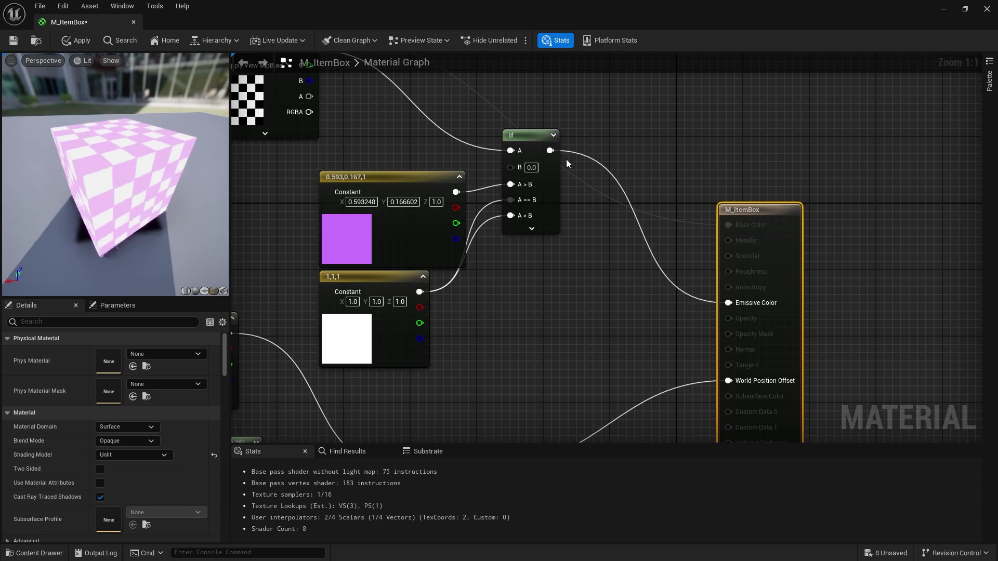
drag(550, 151, 610, 263)
text(multiply)
key(Return)
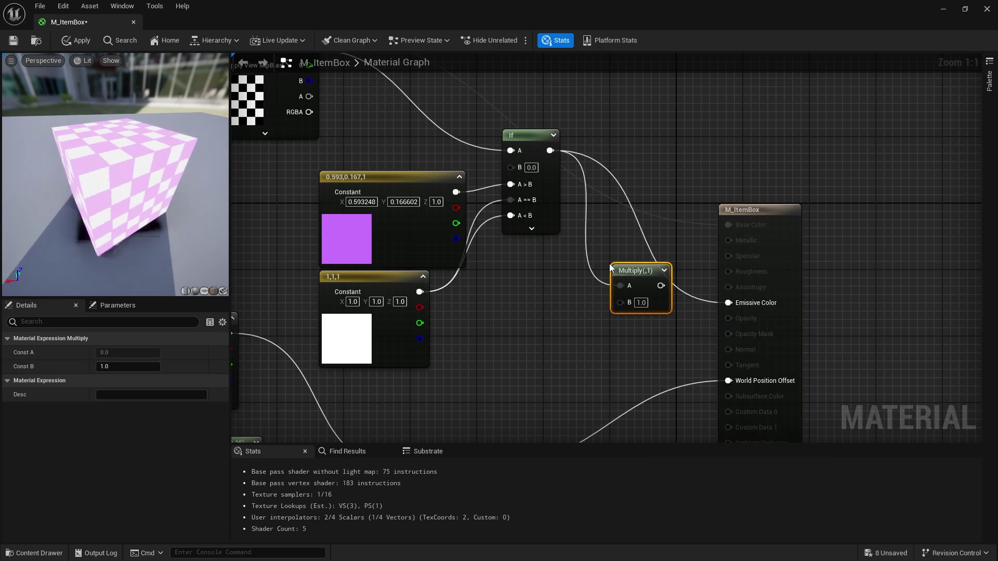
drag(661, 285, 745, 308)
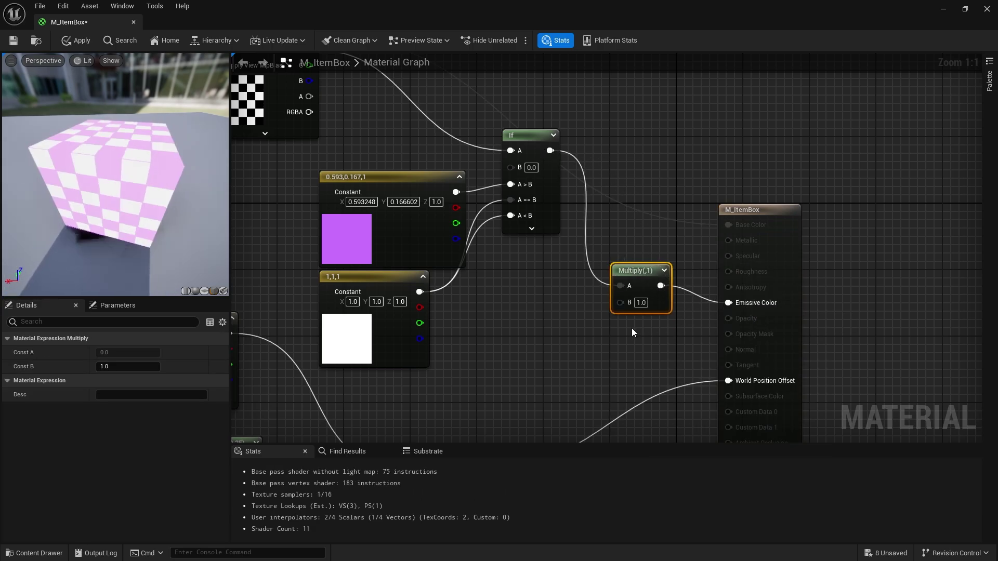
Set the B value of the Multiply node feeding Emissive Color to 3.
click(641, 303)
text(2)
key(Return)
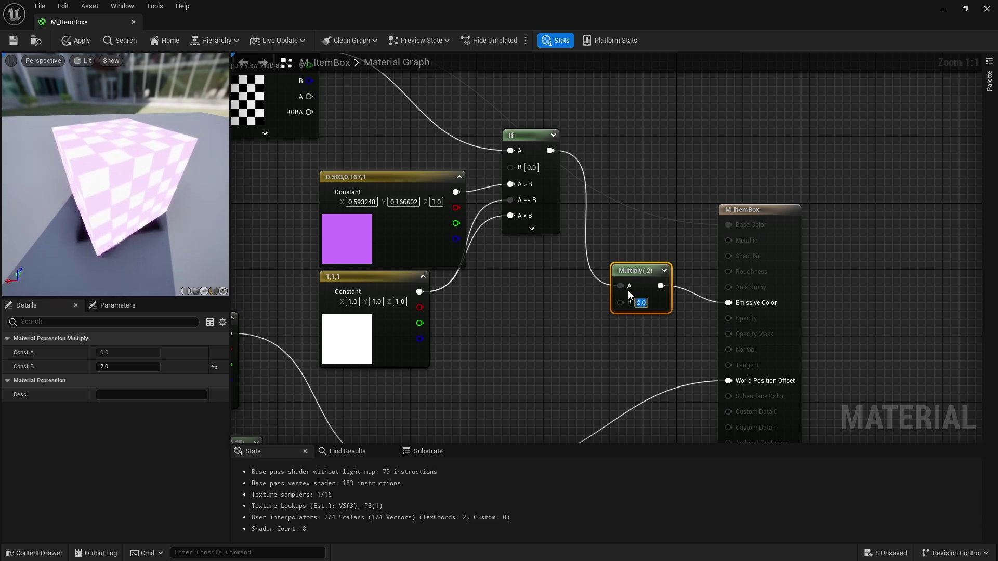
text(3)
key(Return)
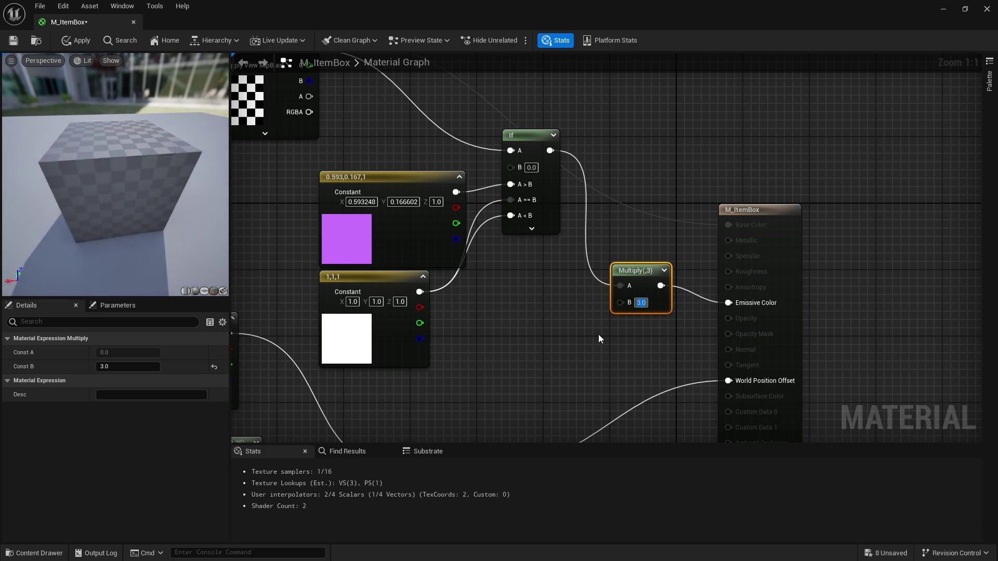
Change the white constant vector's colour to light green, about 0.122, 1.0, 0.292.
click(412, 347)
right_drag(428, 383, 527, 339)
click(151, 353)
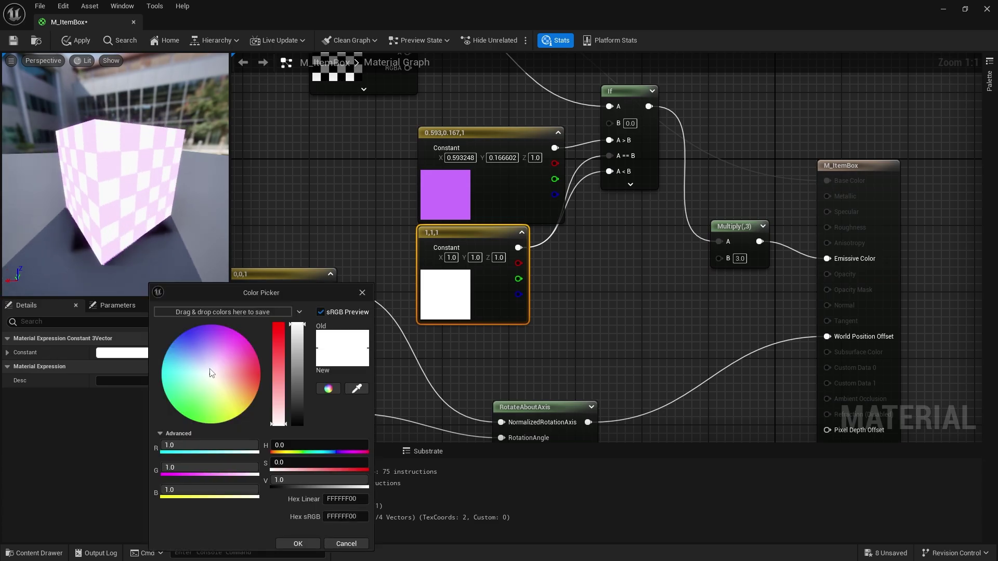
click(182, 407)
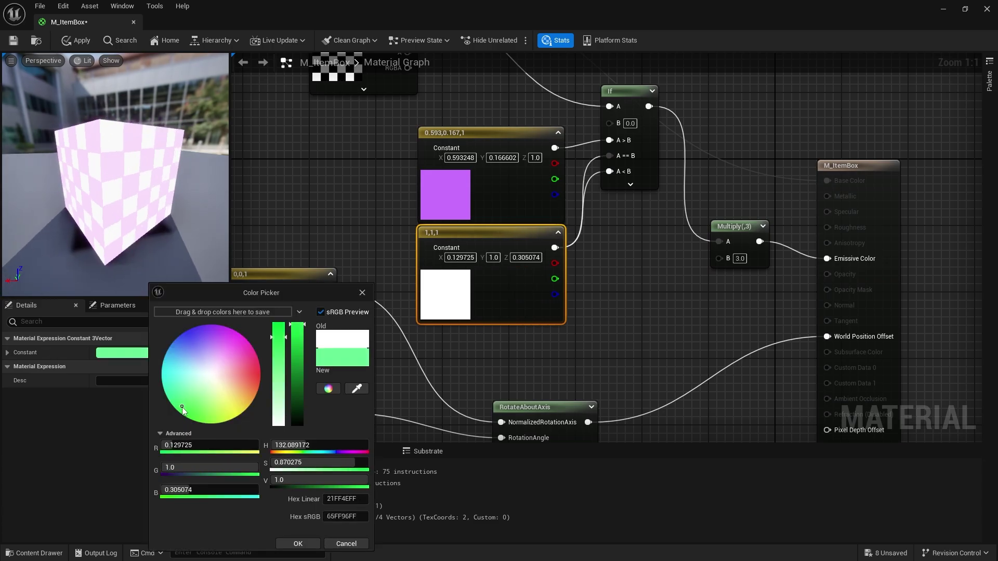
click(297, 544)
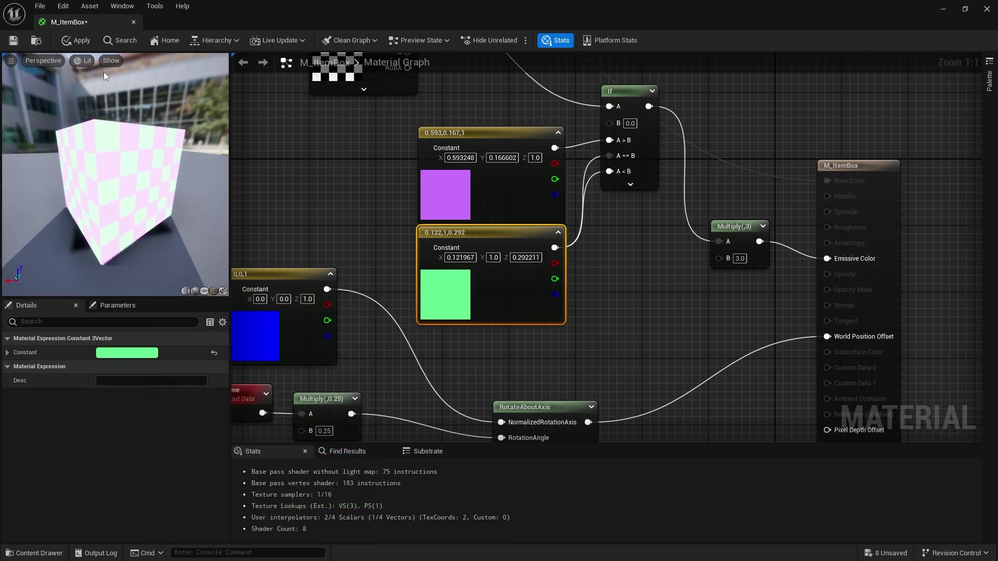
Return to the level and examine the box with its glowing two-colour material from near and far.
click(944, 10)
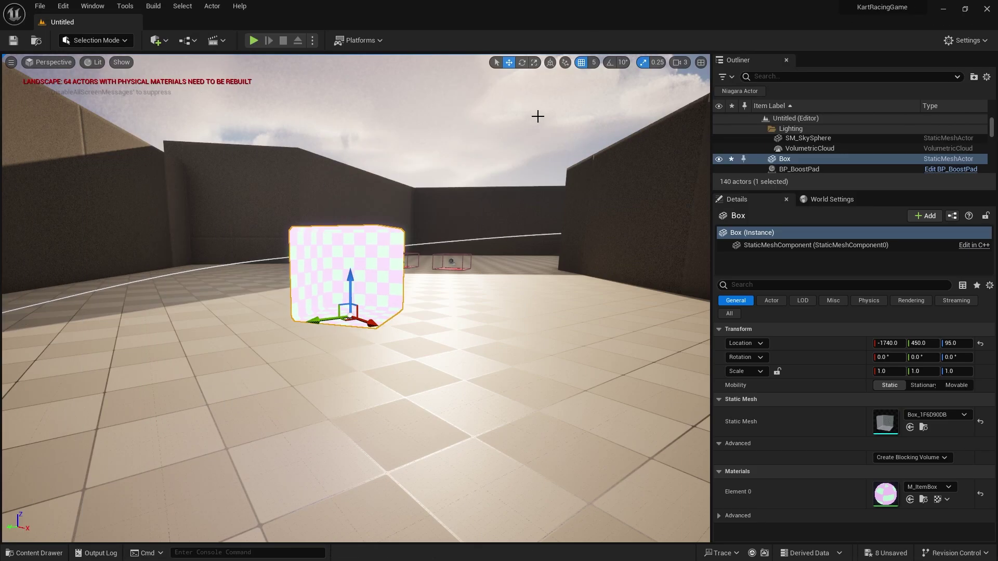
scroll(481, 286, up, 10)
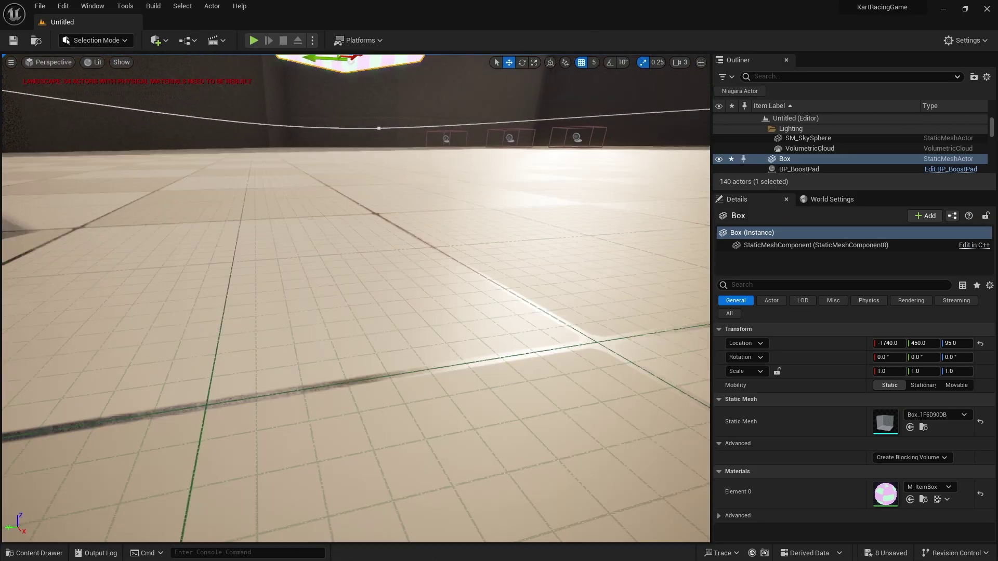
scroll(484, 286, down, 10)
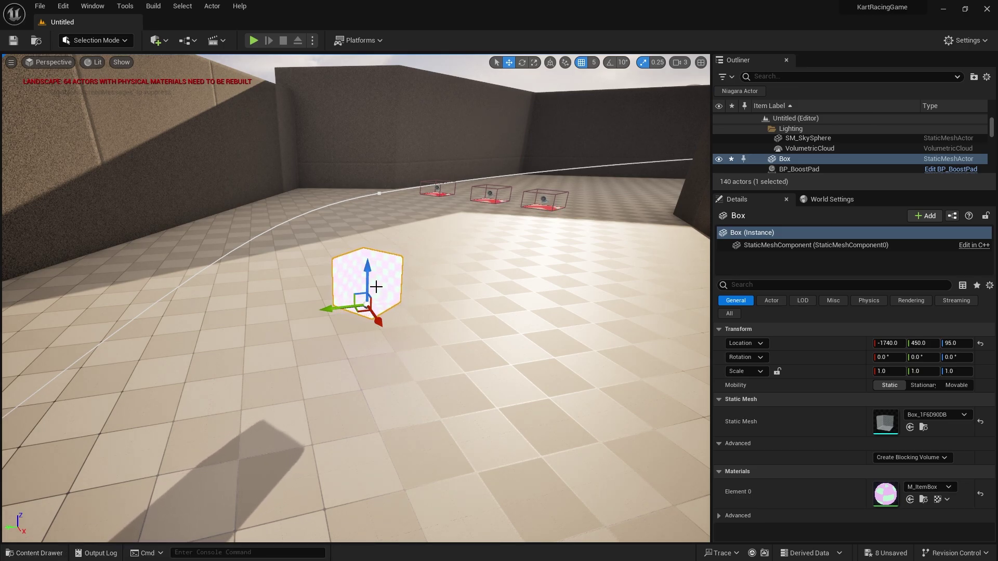
click(39, 554)
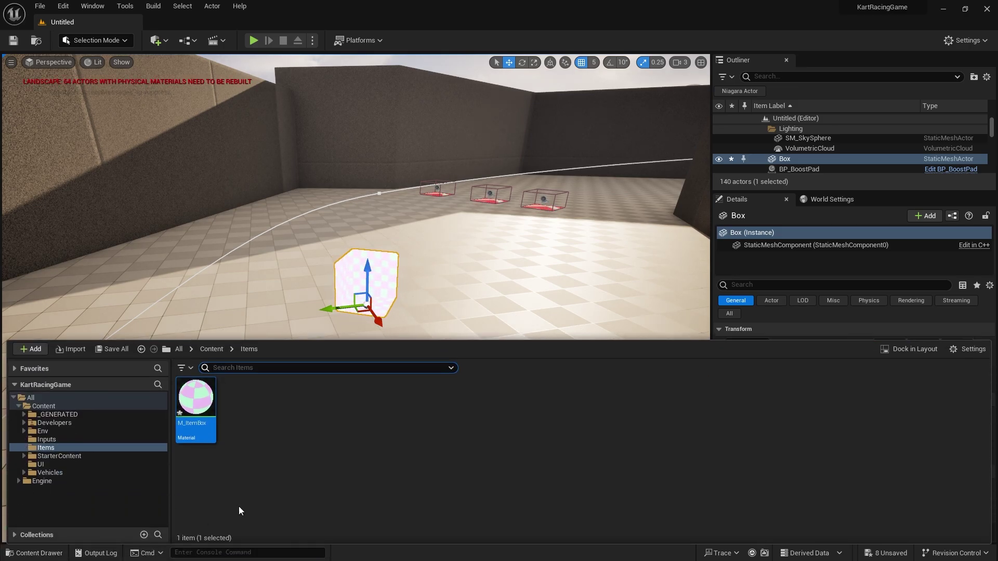
right_click(257, 420)
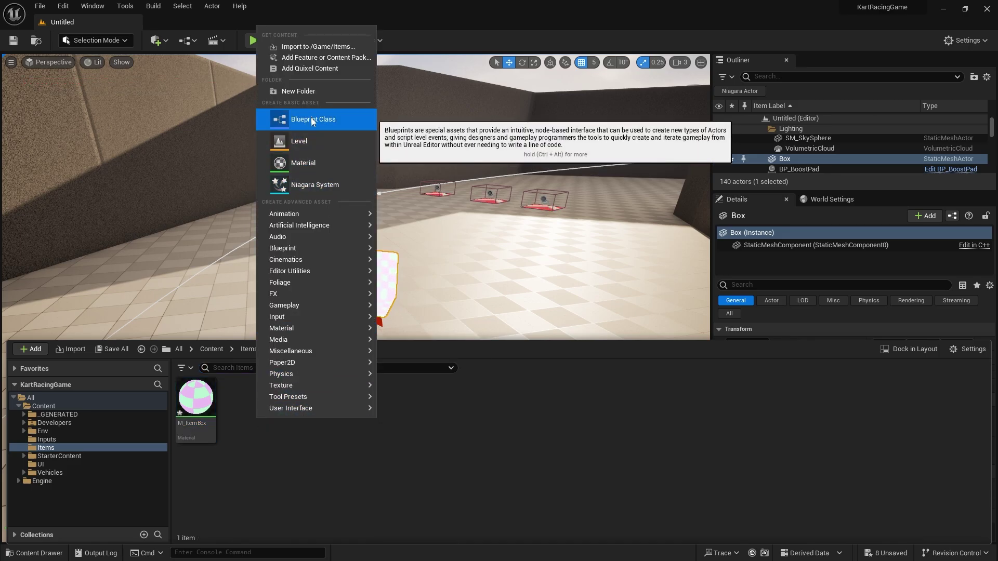
click(242, 502)
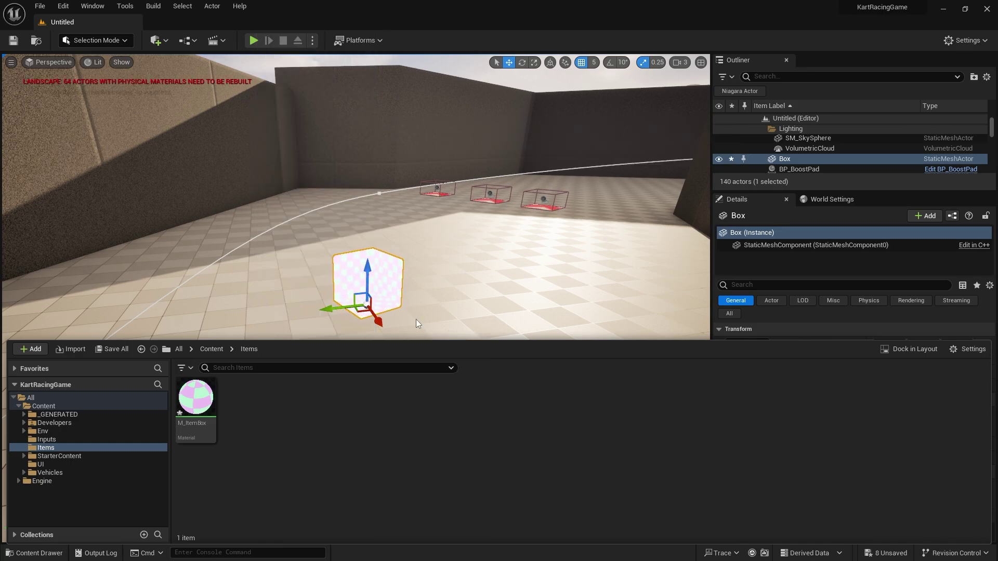
Locate the selected Box's static mesh asset, move it into the Items folder, and open that folder.
right_drag(416, 319, 416, 260)
click(924, 429)
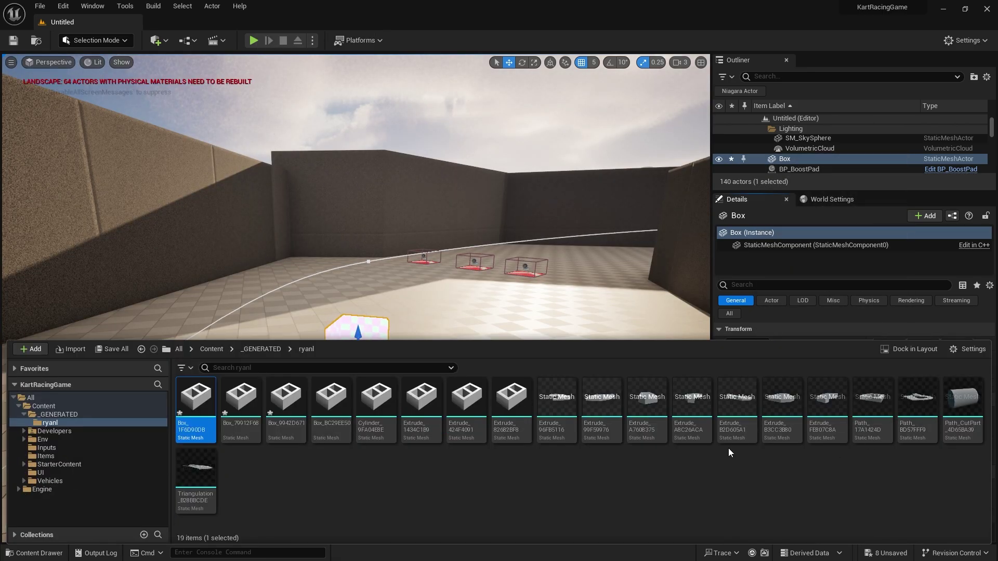
drag(196, 403, 68, 455)
click(97, 481)
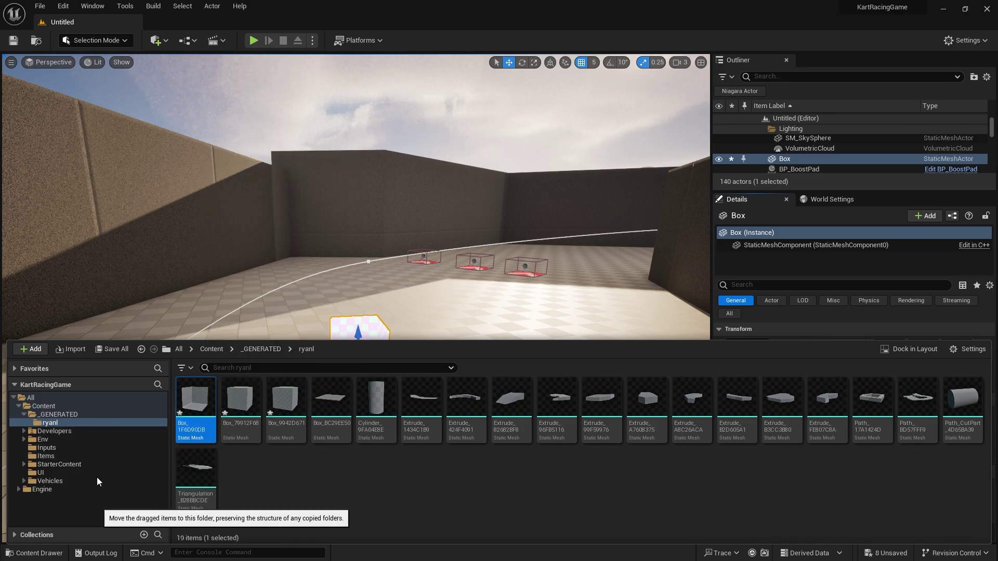
click(73, 457)
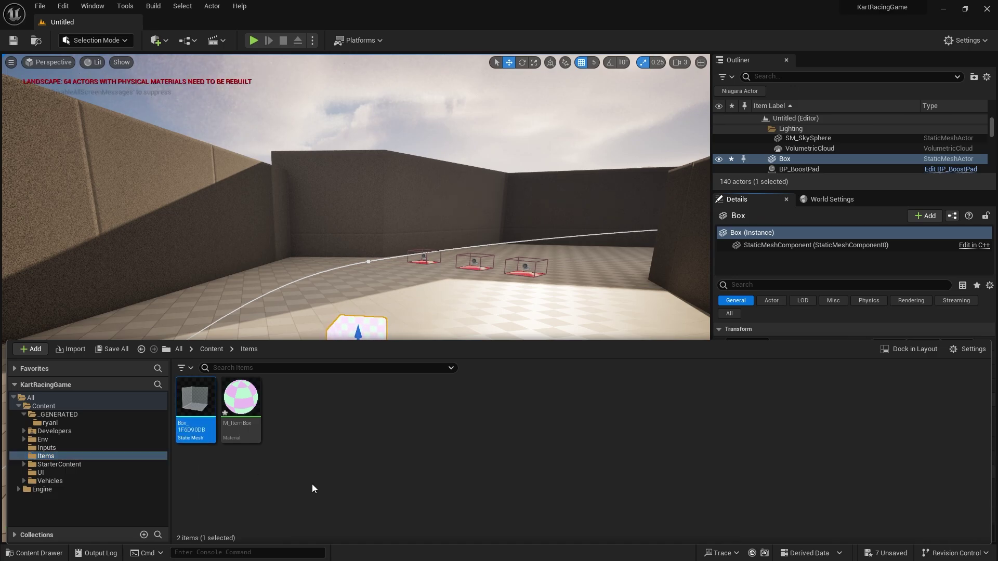
Rename the box's static mesh asset to SM_ItemBox.
key(F2)
text(SM_ItemBox)
key(Return)
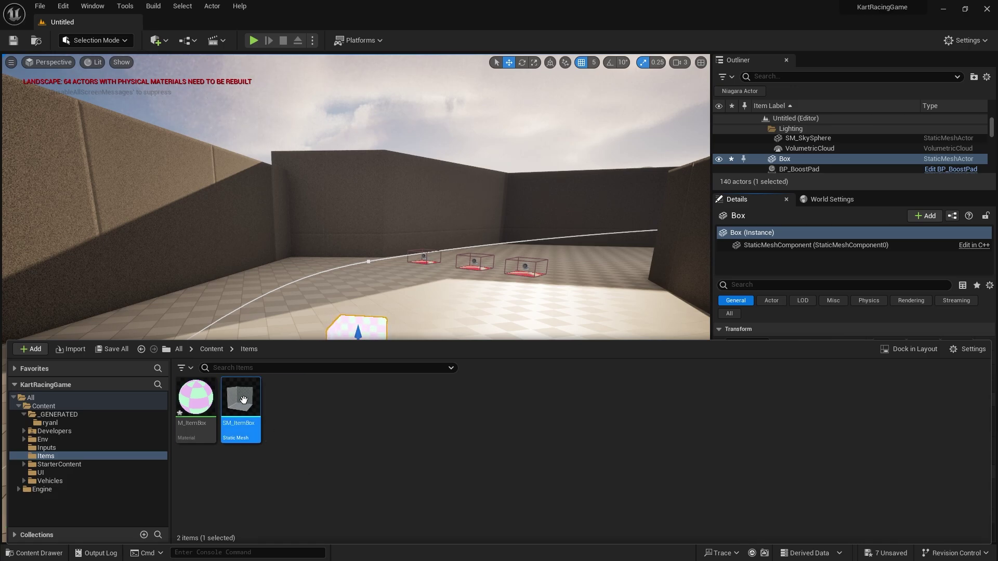
Create an Actor Blueprint named BP_ItemBox in the Items folder and open it for editing.
right_click(293, 419)
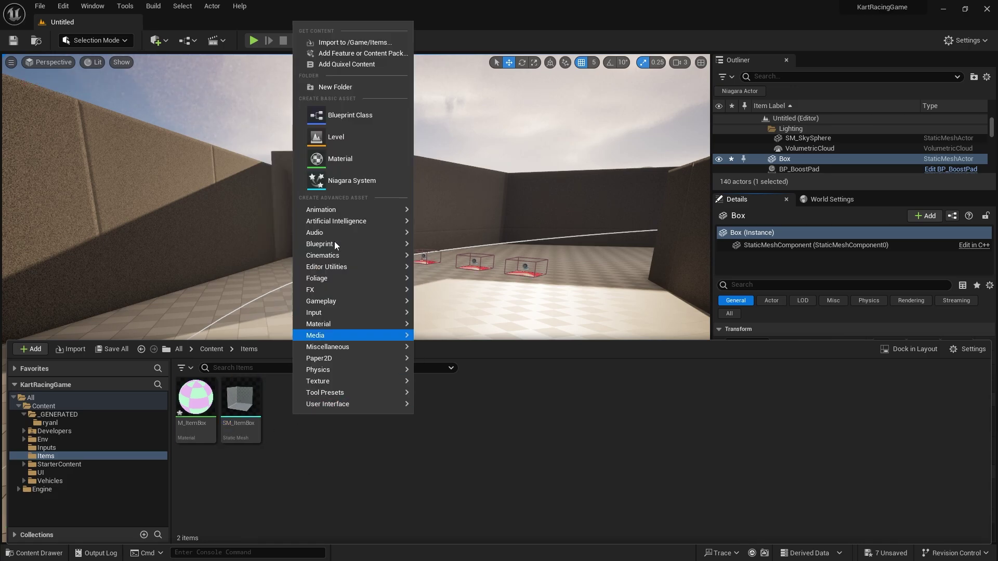
click(329, 115)
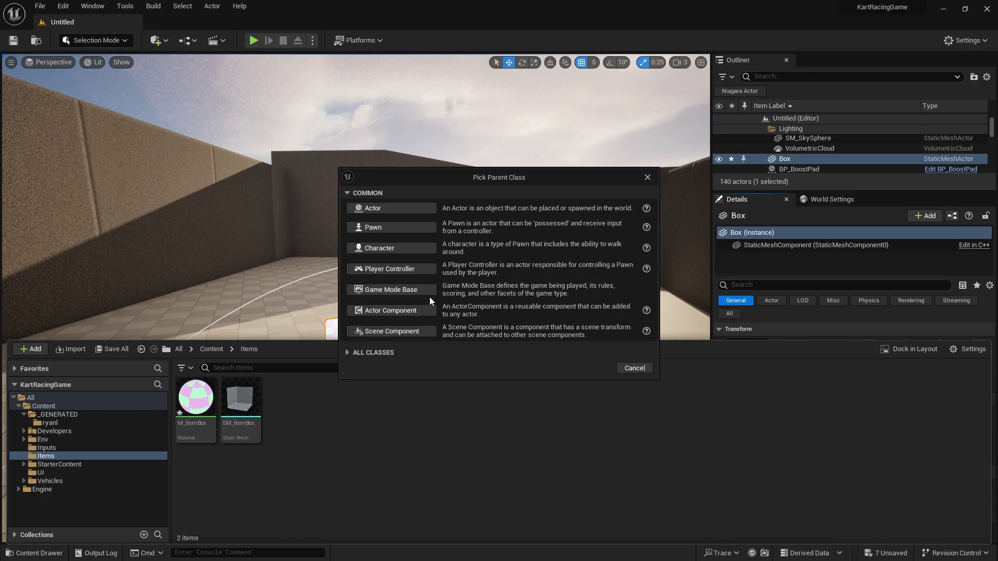
click(382, 209)
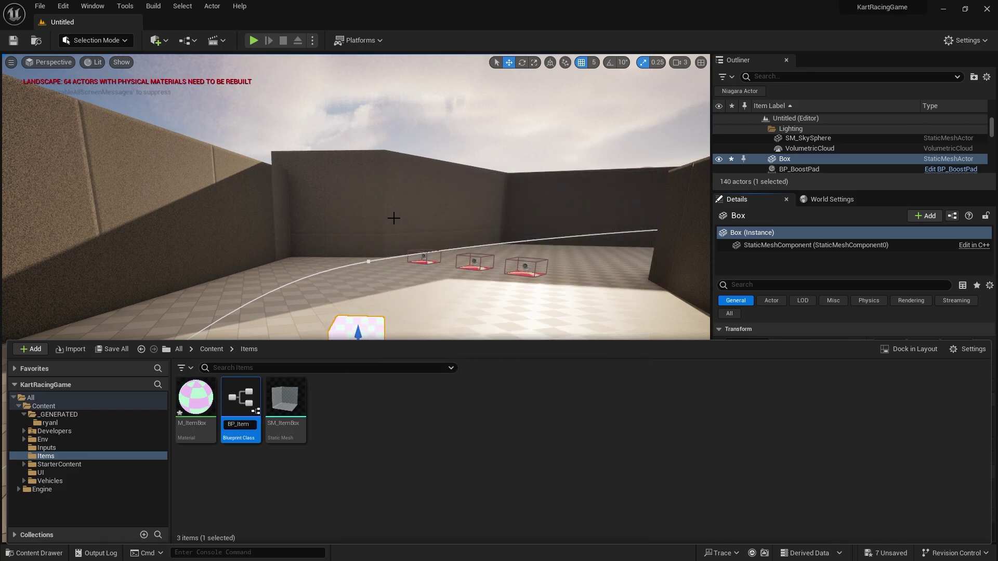
text(BP_ItemBox)
key(Return)
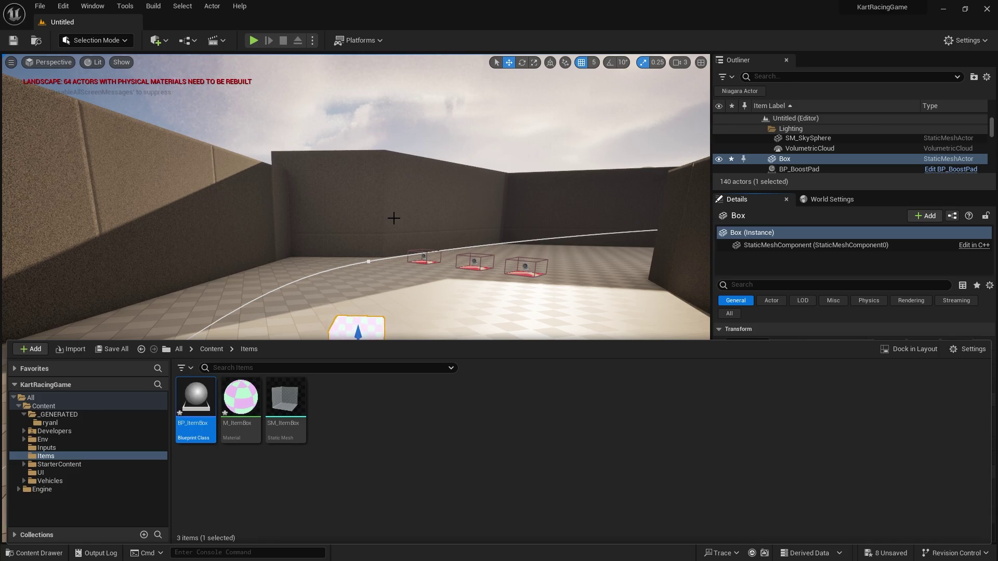
double_click(213, 399)
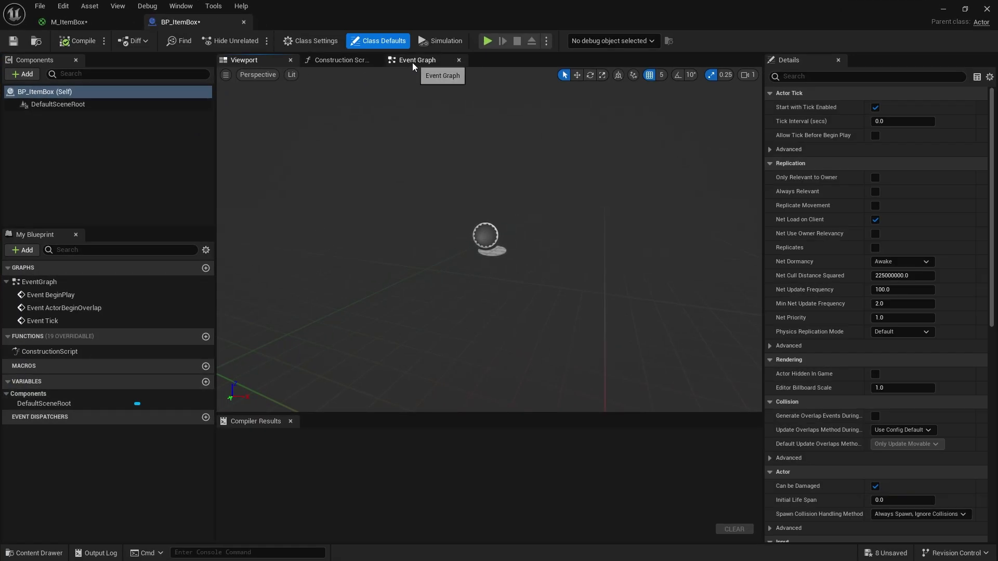
Add a Box Collision component to the Blueprint, keeping the name Box, and show it in the viewport.
click(413, 60)
click(26, 75)
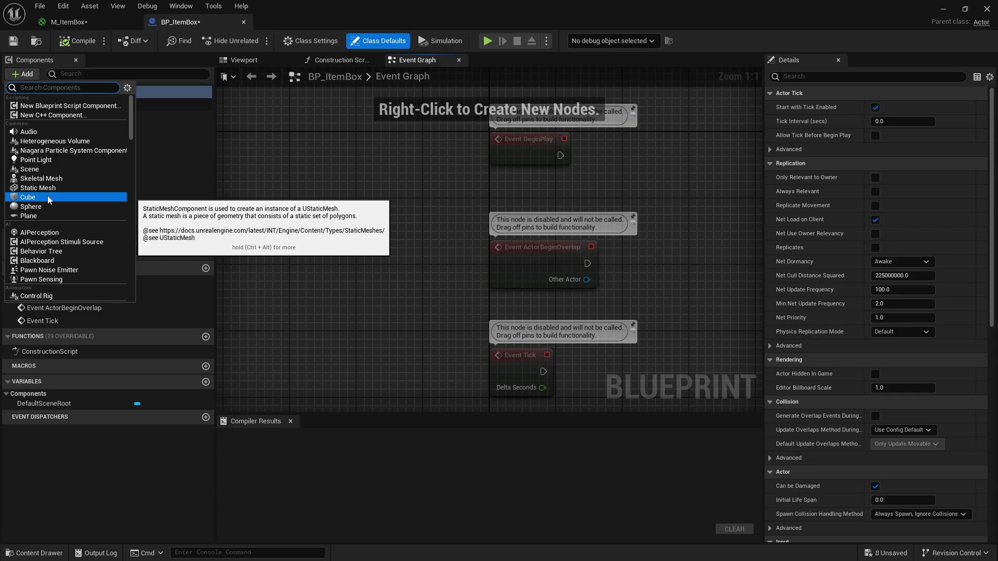
text(box)
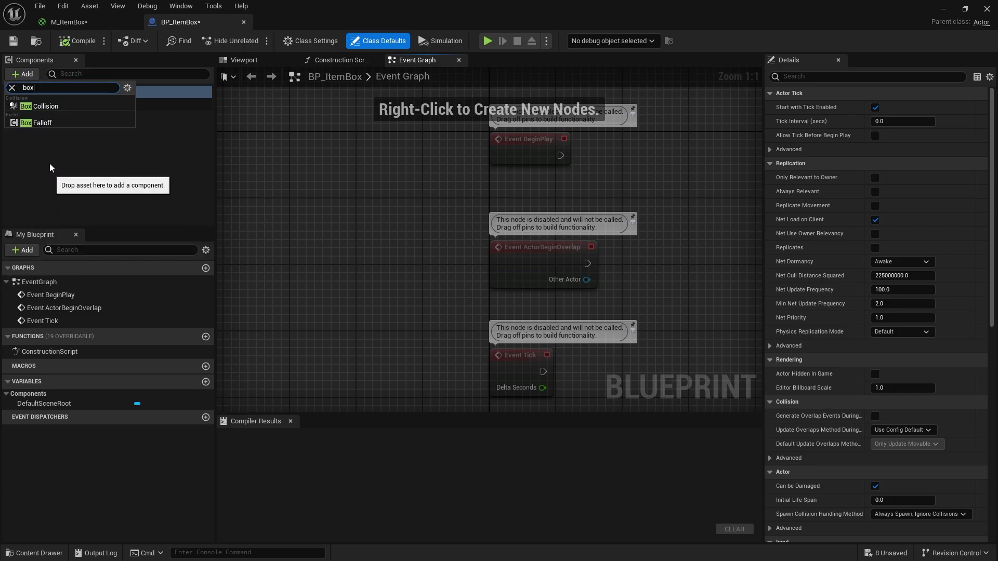
click(45, 106)
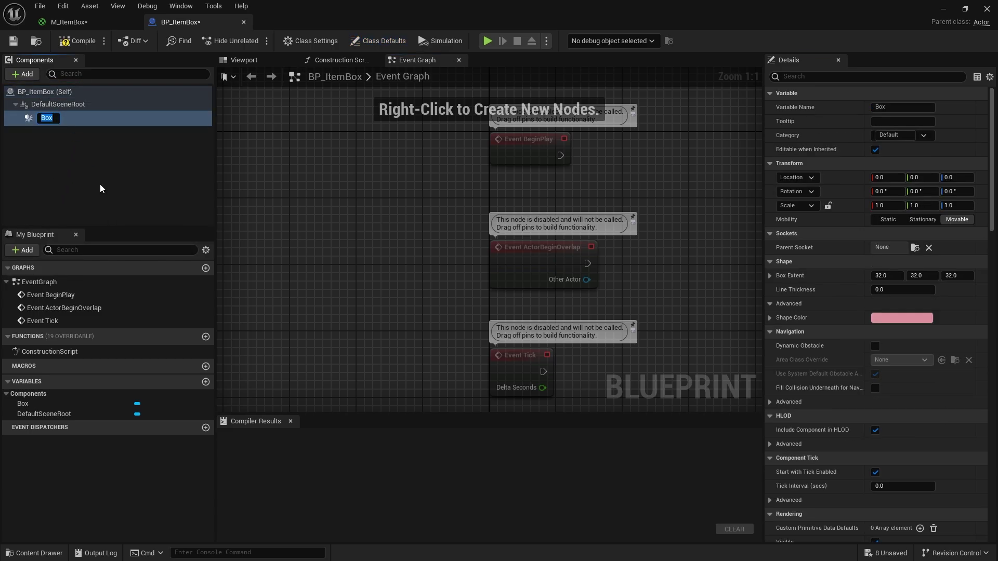
key(Return)
click(267, 61)
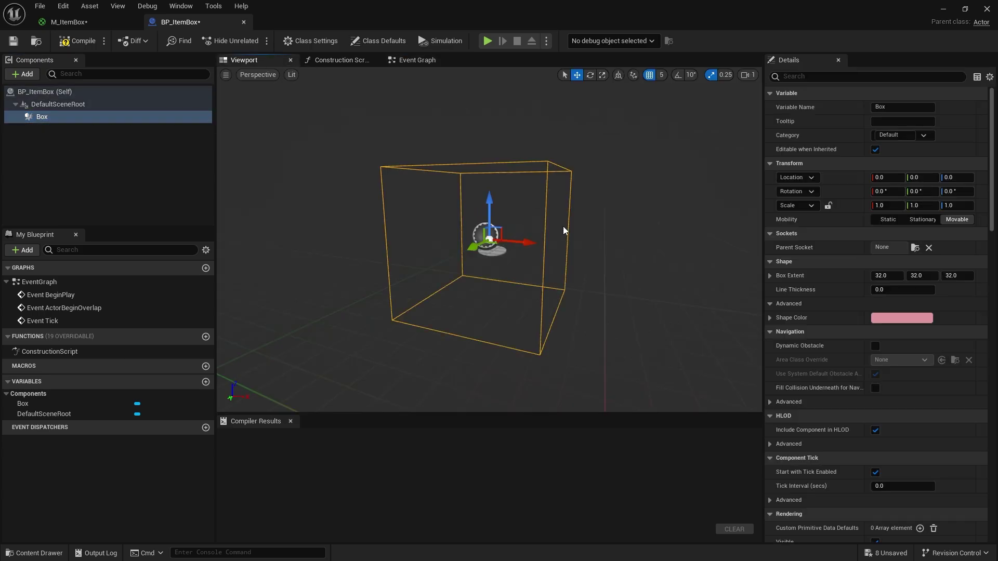
Add a Static Mesh component under the Box collision and assign the SM_ItemBox mesh to it.
click(31, 74)
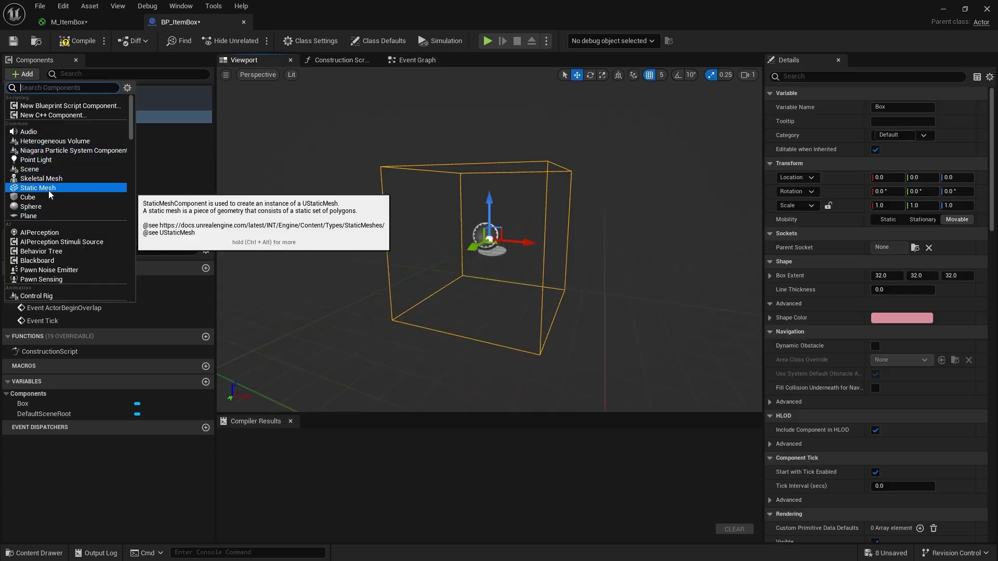
click(49, 188)
click(82, 171)
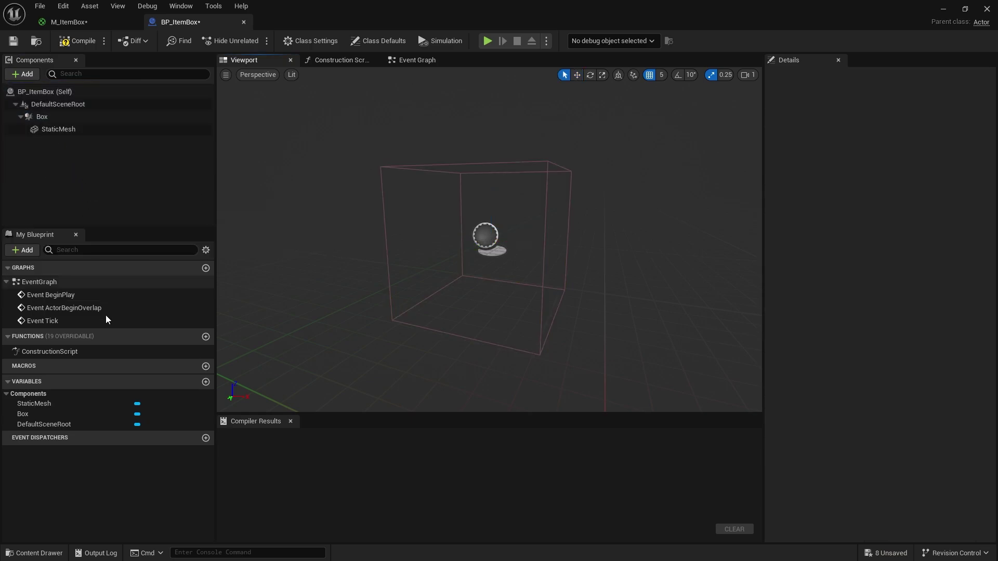
click(46, 551)
click(61, 130)
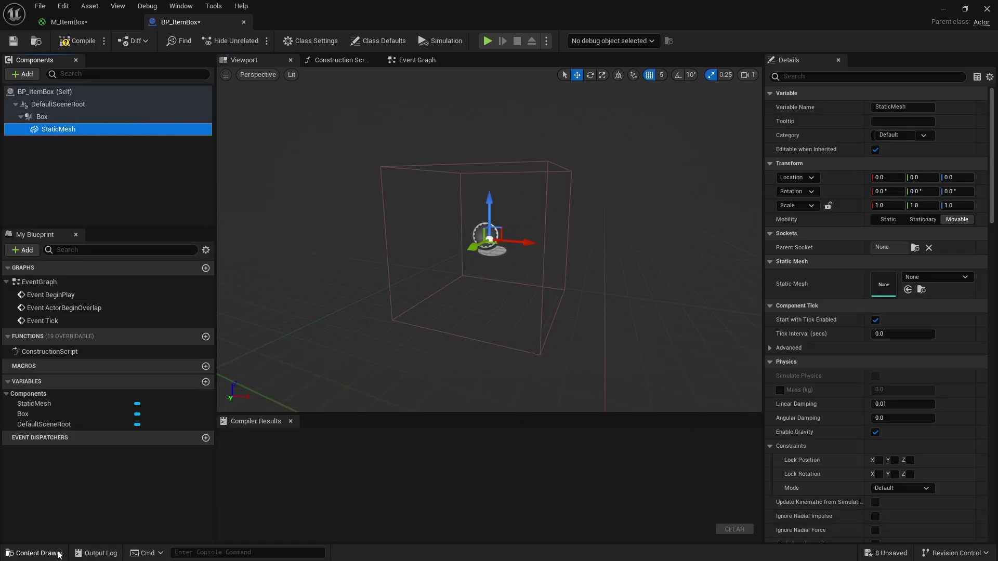
click(37, 553)
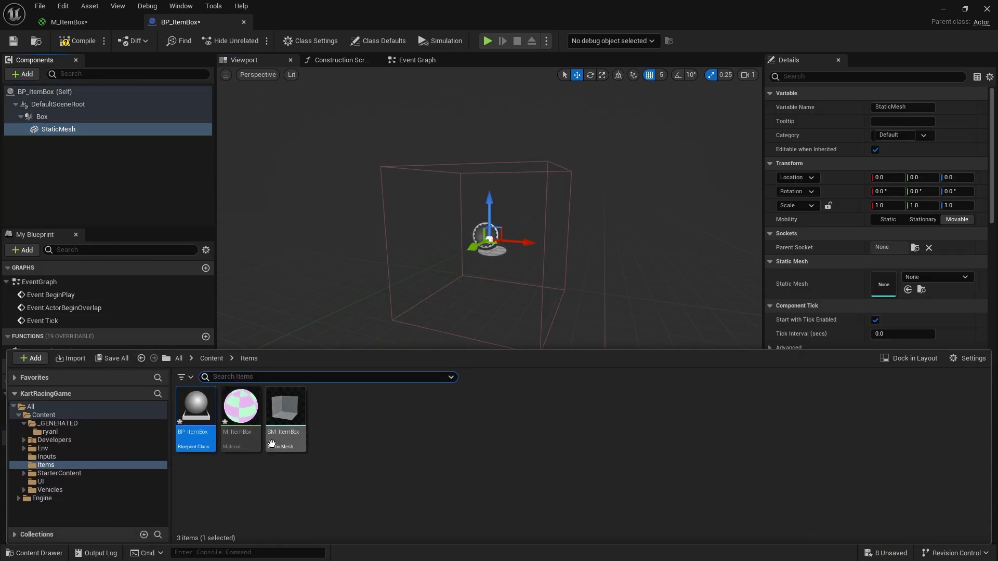
click(909, 289)
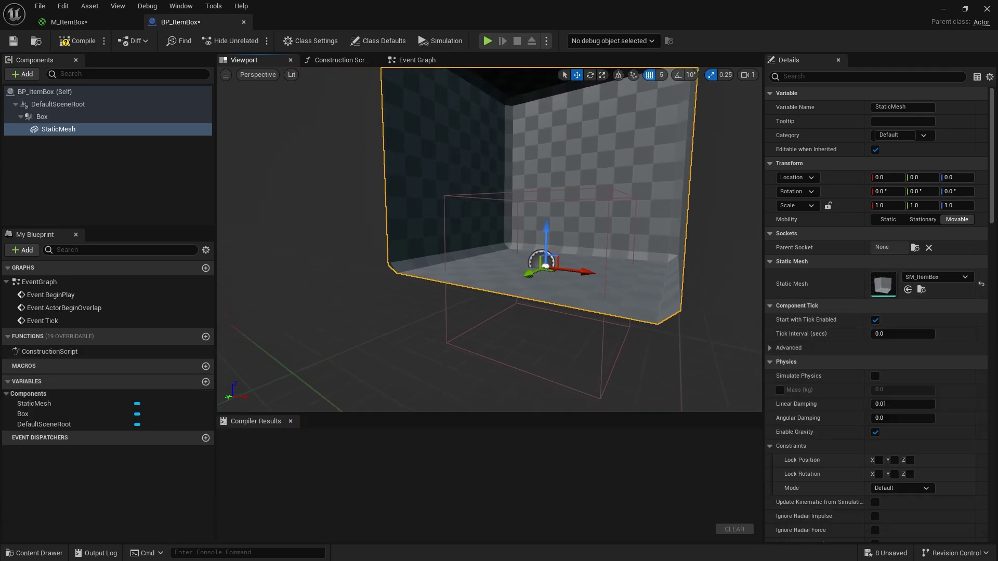
Set the Box collision's extent to 100 on all three axes.
click(37, 122)
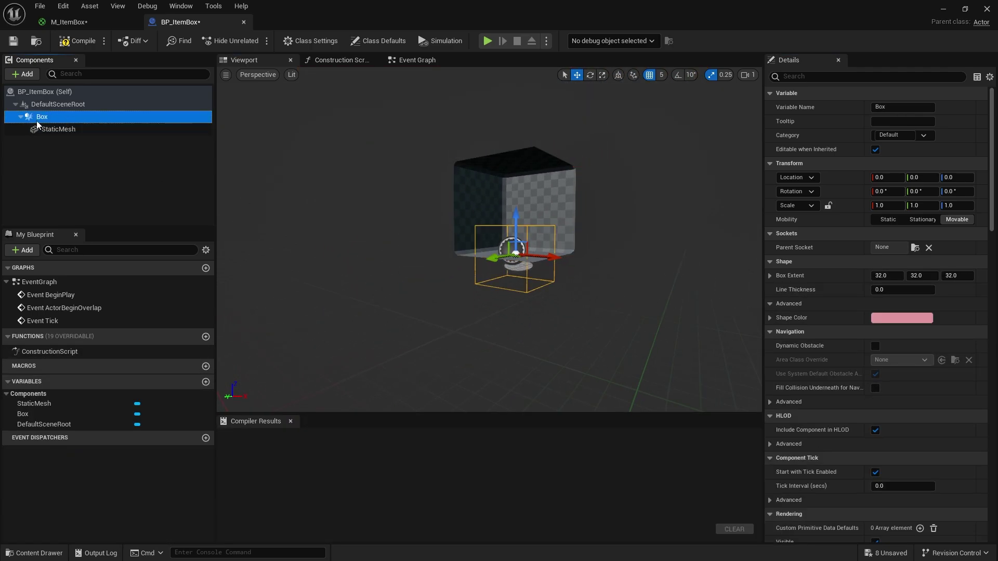
click(886, 276)
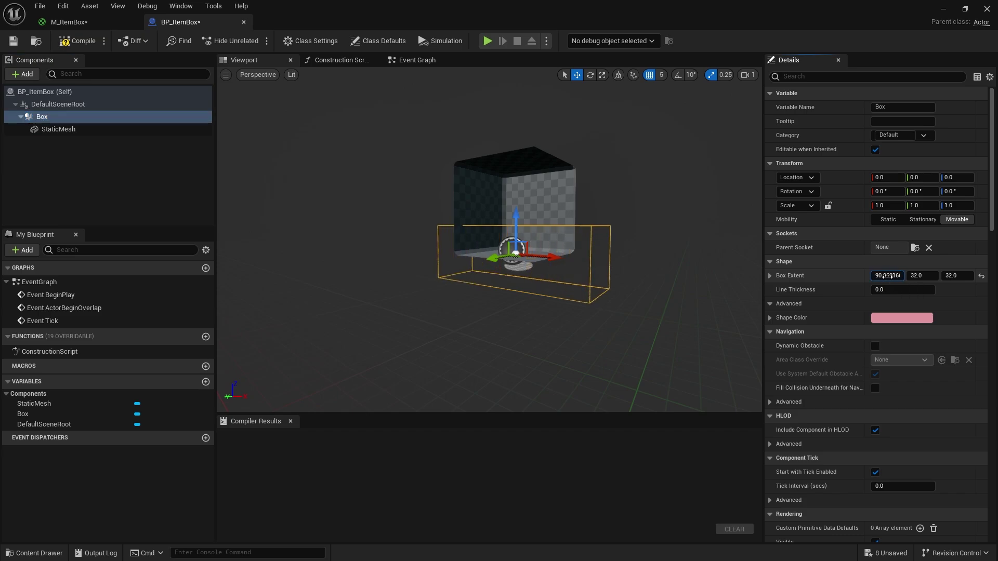
text(100)
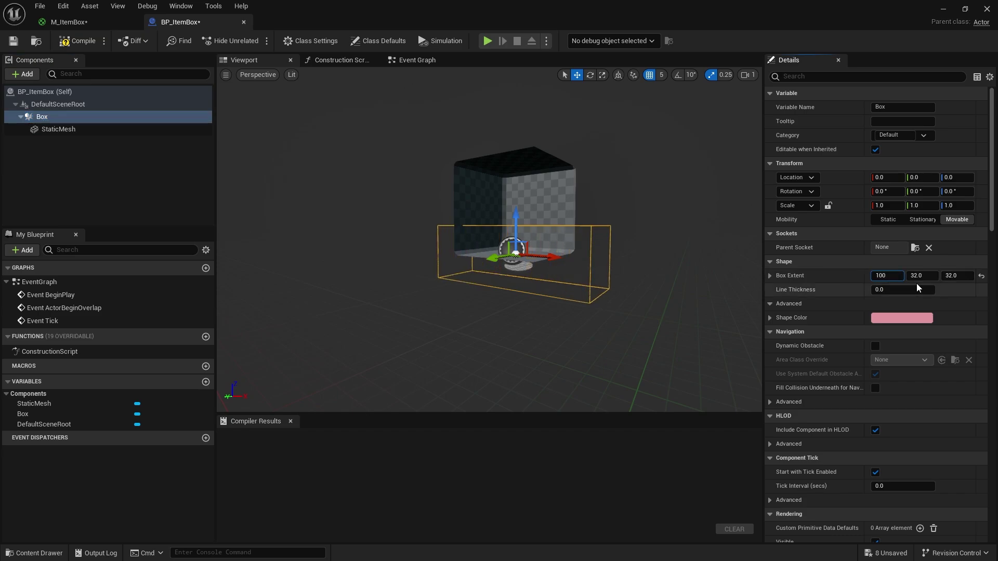
key(Tab)
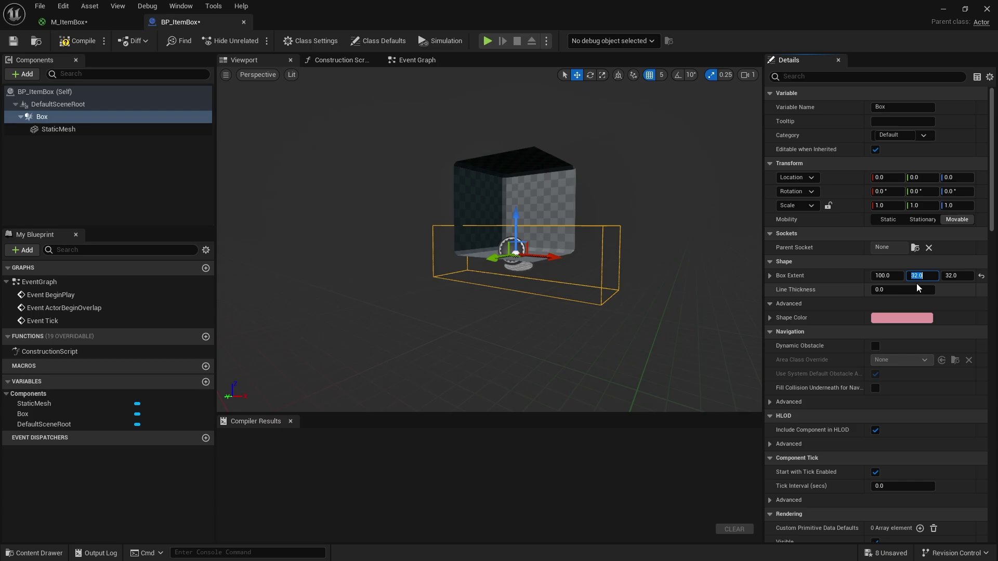
text(100)
key(Tab)
text(100)
key(Return)
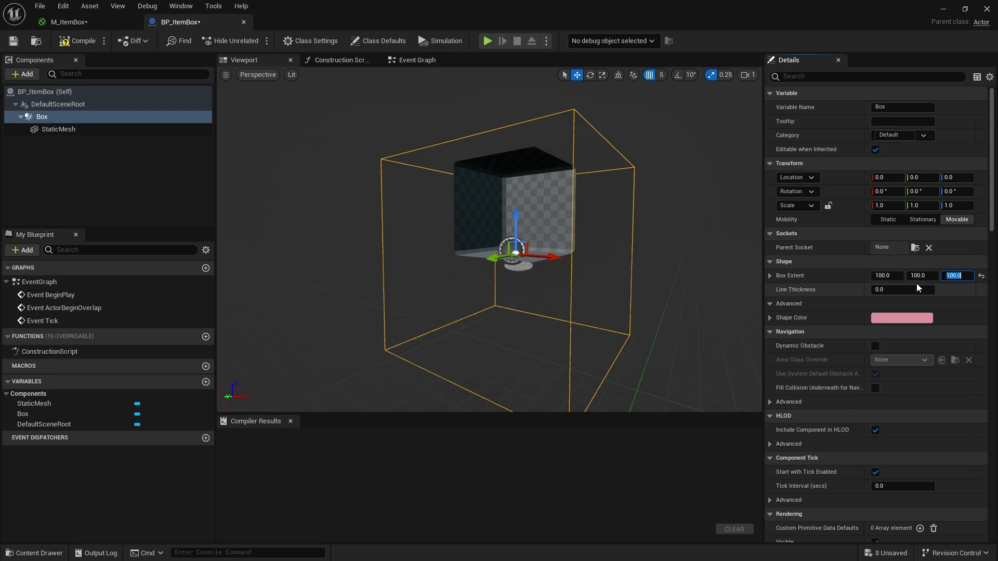
Raise the Box collision by setting its Z location to 100.
right_drag(650, 259, 585, 277)
key(w)
drag(575, 276, 572, 273)
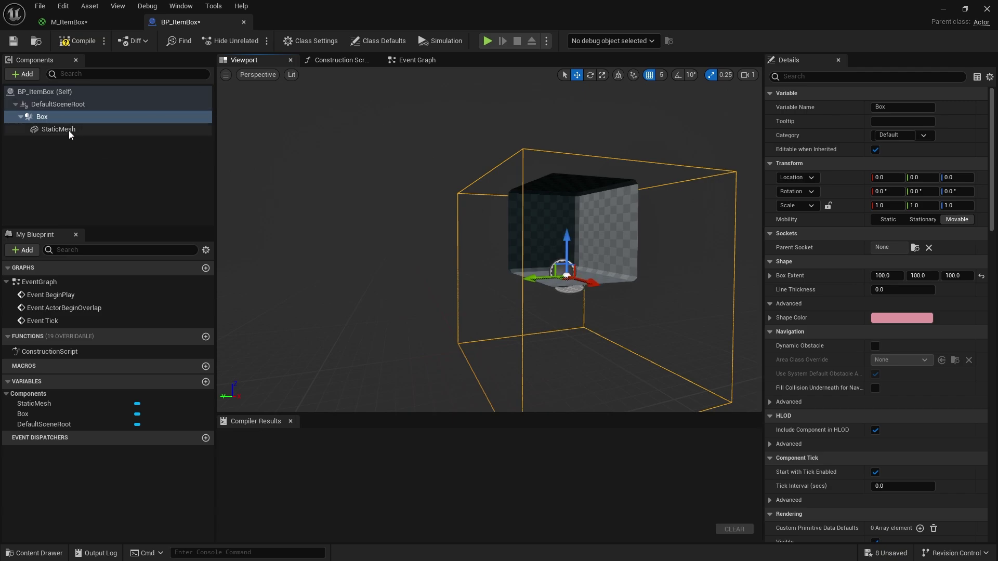
drag(509, 311, 507, 313)
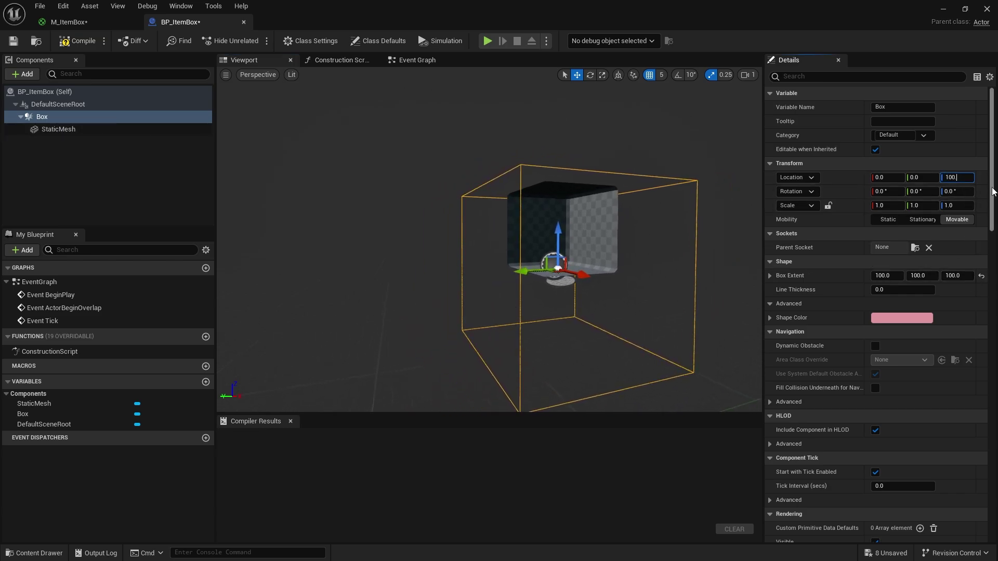
key(Return)
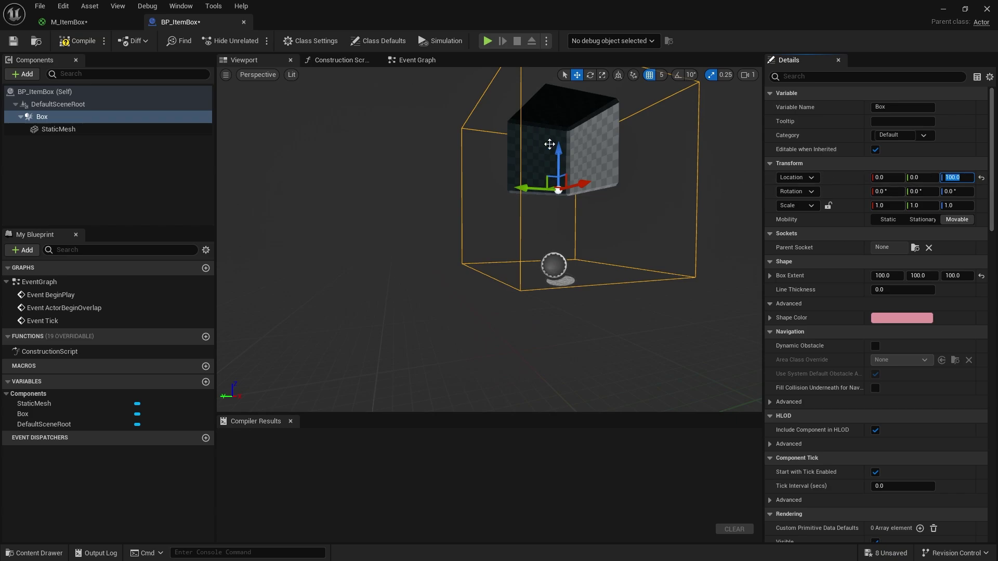
Check the static mesh's placement inside the collision box from several angles and compile the Blueprint.
click(88, 130)
mouse_move(512, 290)
right_down()
mouse_move(488, 242)
mouse_move(494, 298)
right_up()
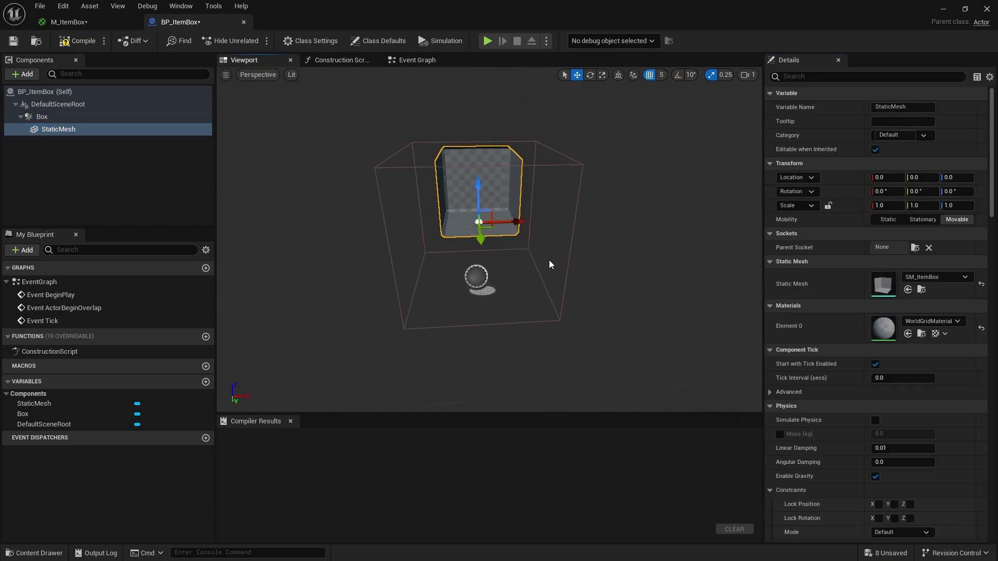
right_drag(550, 263, 582, 275)
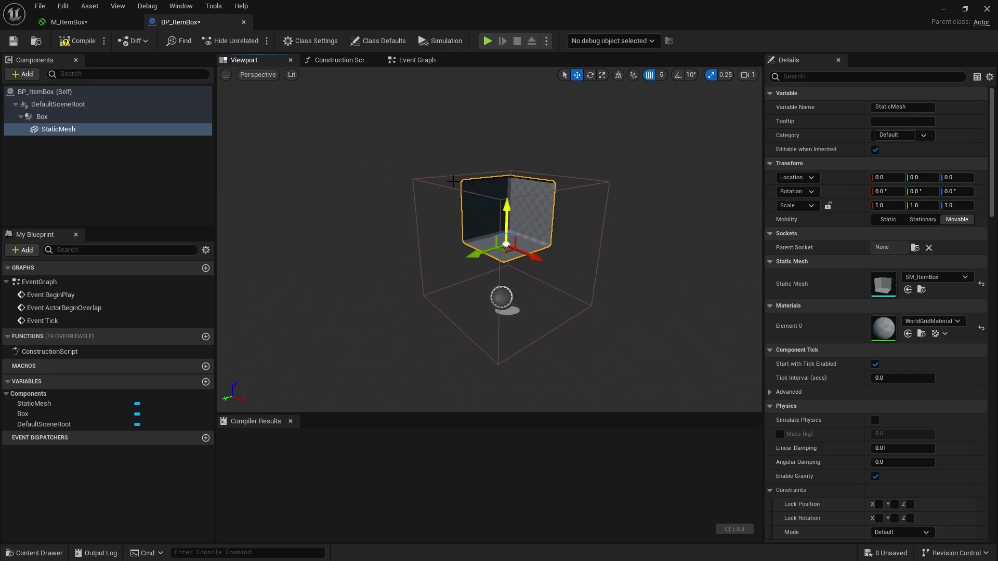
click(73, 41)
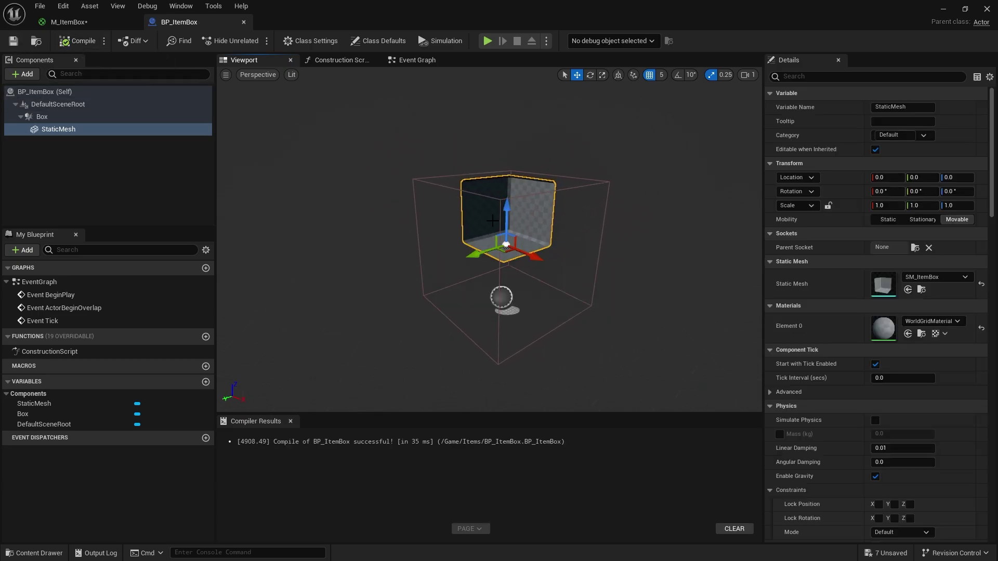
Assign the M_ItemBox material to Element 0 of the static mesh component.
right_drag(514, 312, 635, 263)
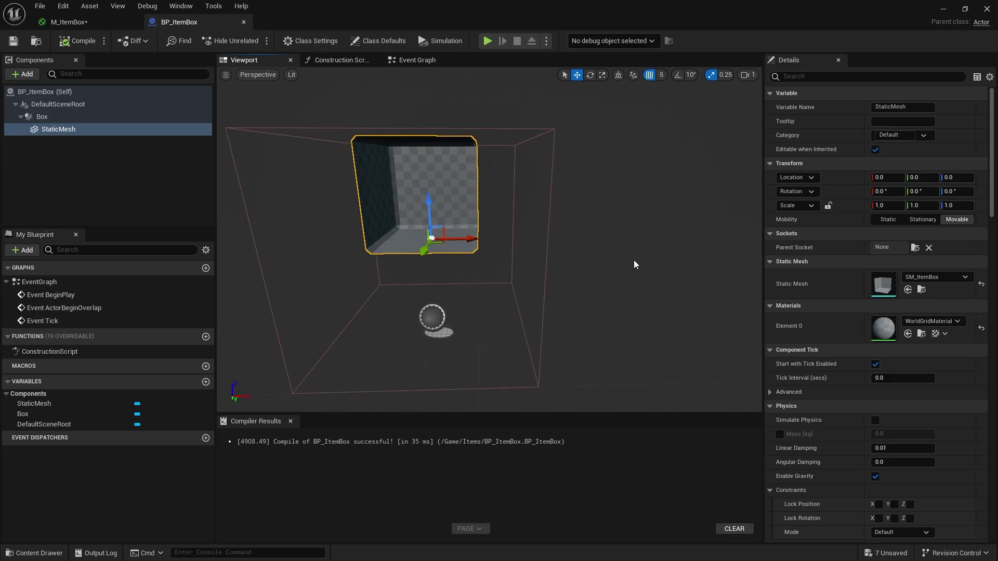
key(ctrl+space)
drag(241, 408, 882, 328)
right_drag(593, 258, 520, 291)
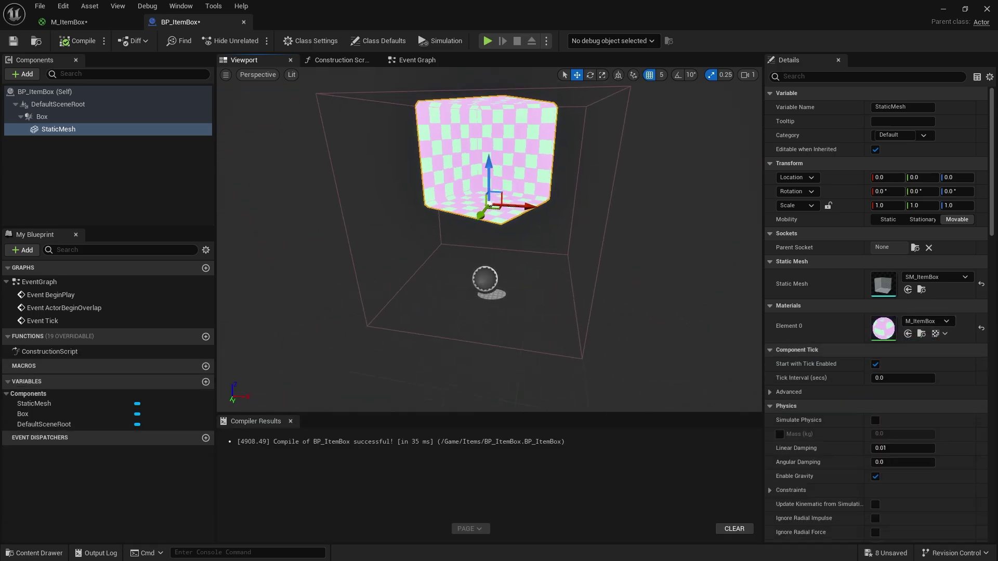
Add a Text Render component under the scene root and set its text to "?".
click(126, 158)
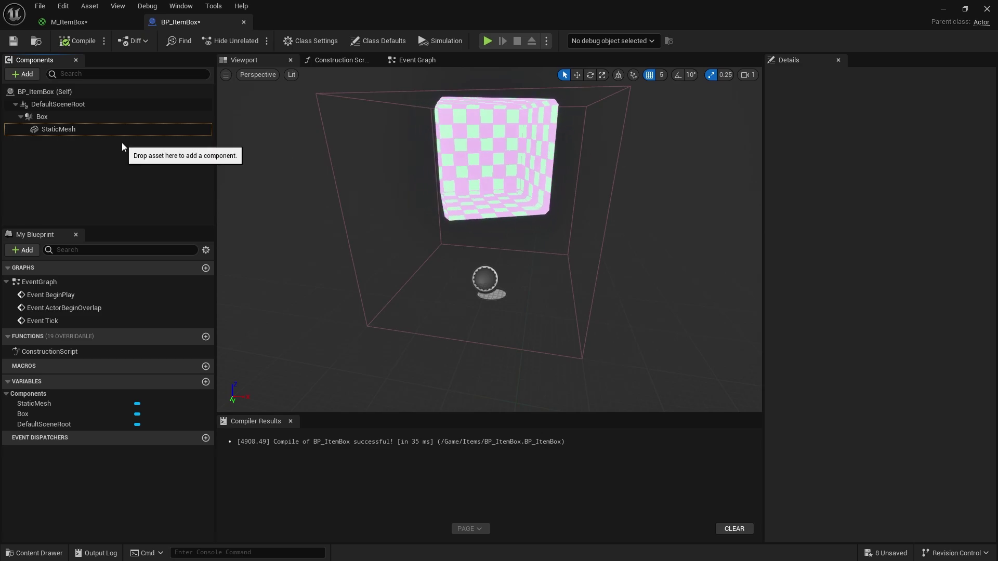
click(19, 76)
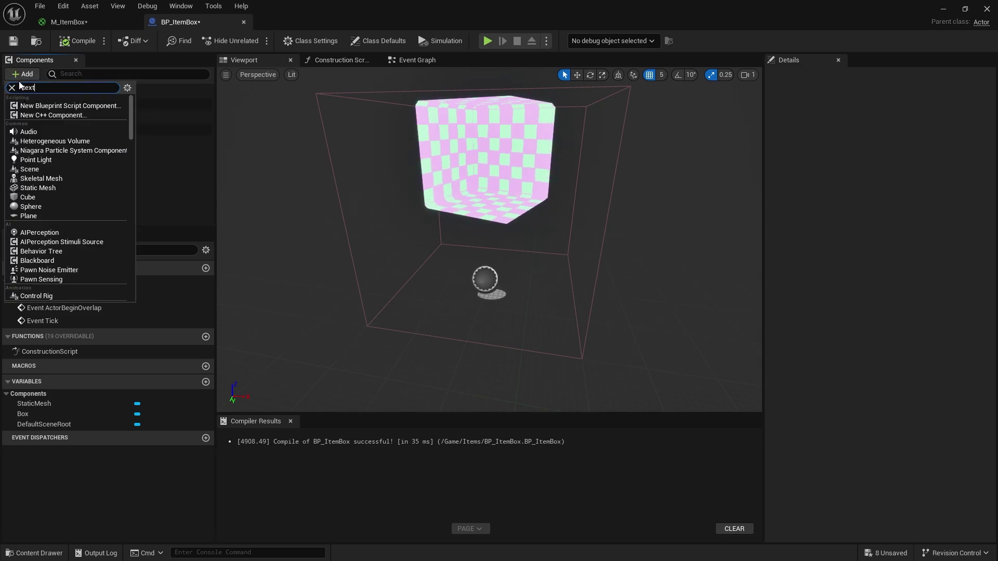
click(51, 119)
click(57, 161)
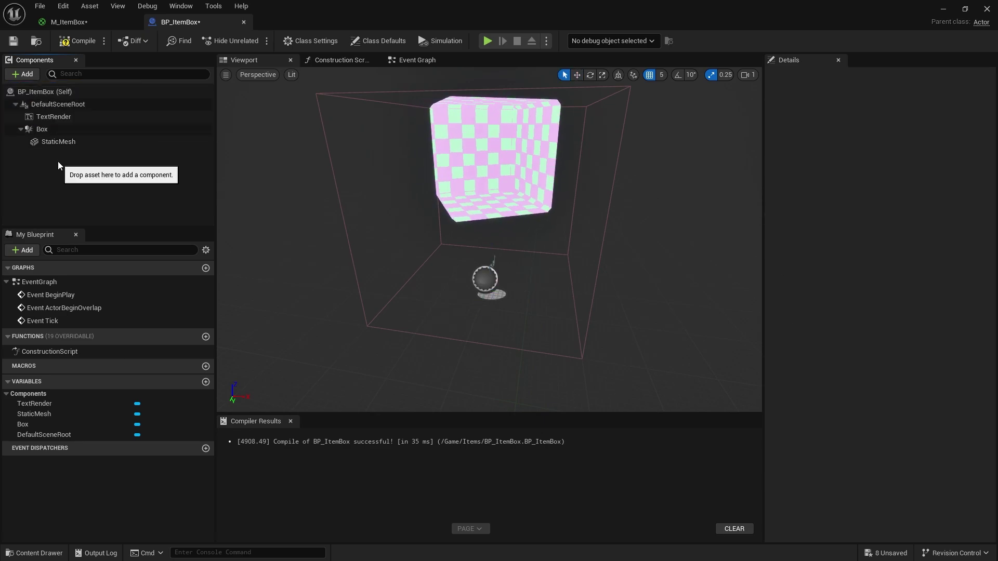
click(61, 118)
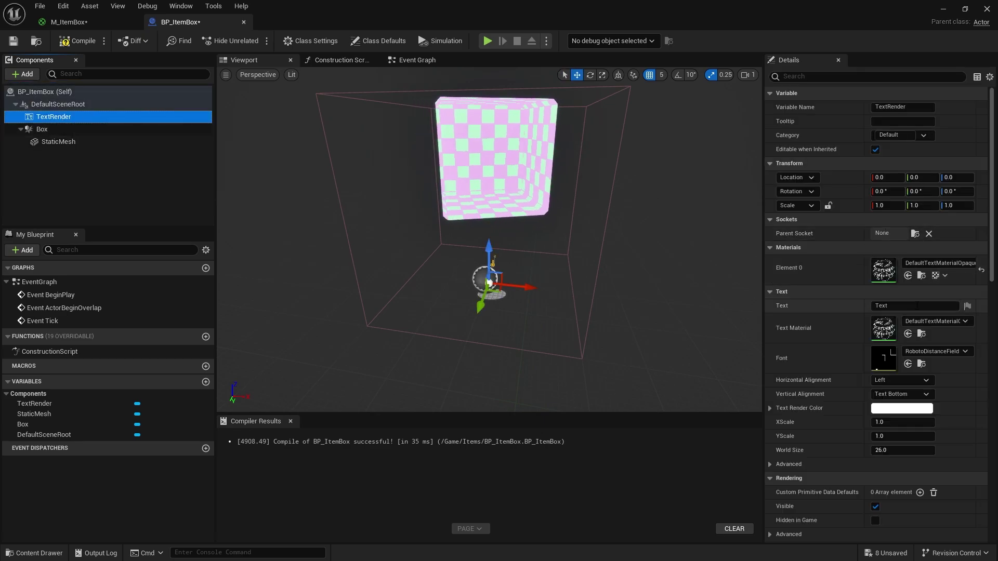
click(890, 306)
text(?)
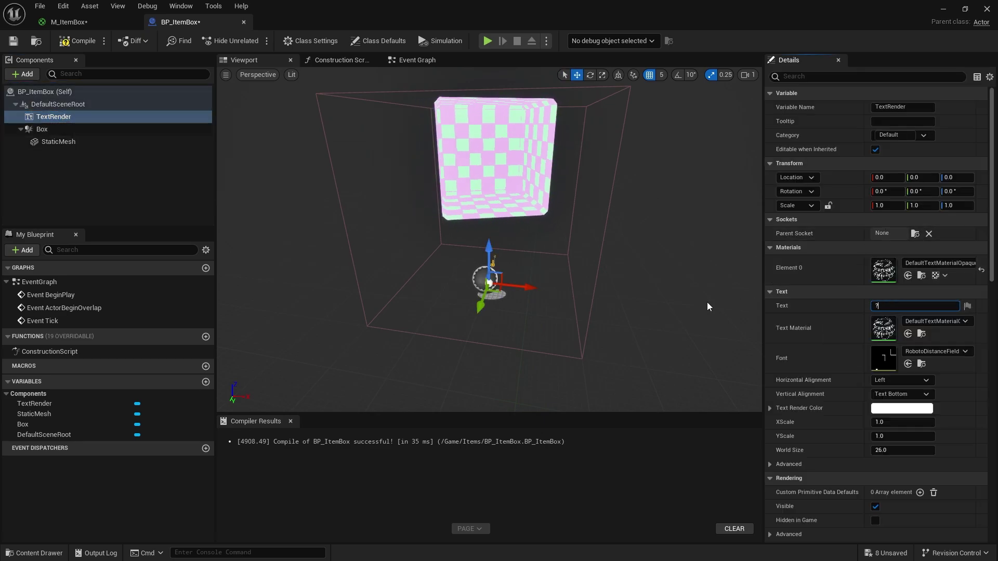
Try raising the question-mark text into the item box mesh, and delete the text component.
right_drag(660, 259, 544, 271)
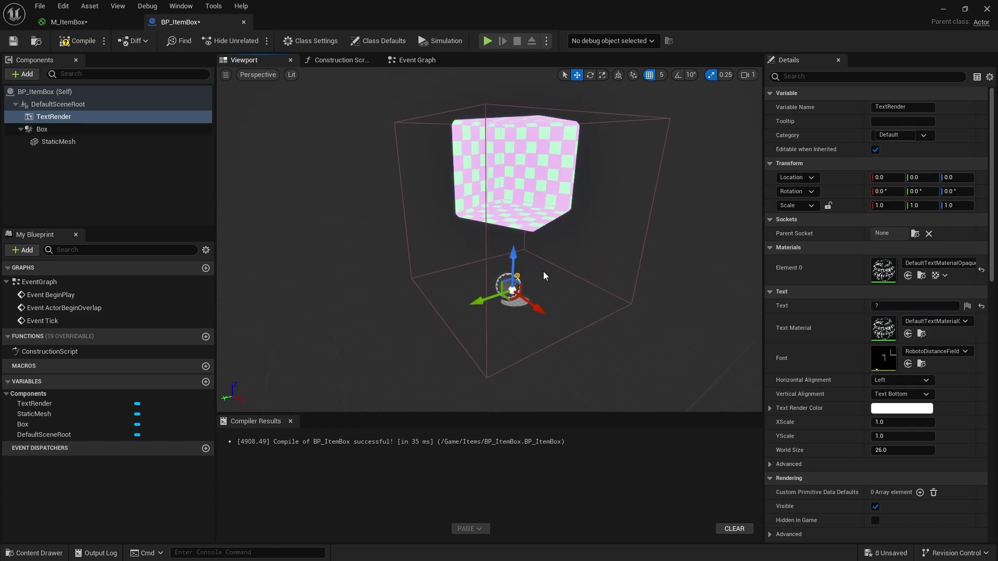
drag(510, 253, 504, 134)
right_drag(563, 128, 667, 128)
key(a)
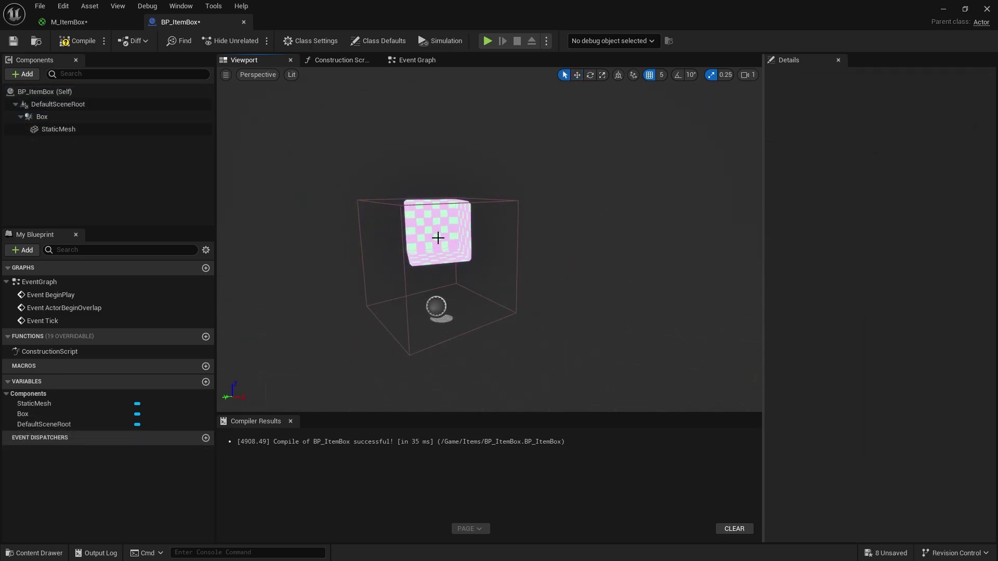
Add a Billboard component under the scene root and raise it into the item box mesh at Z 150.
click(29, 74)
text(bi)
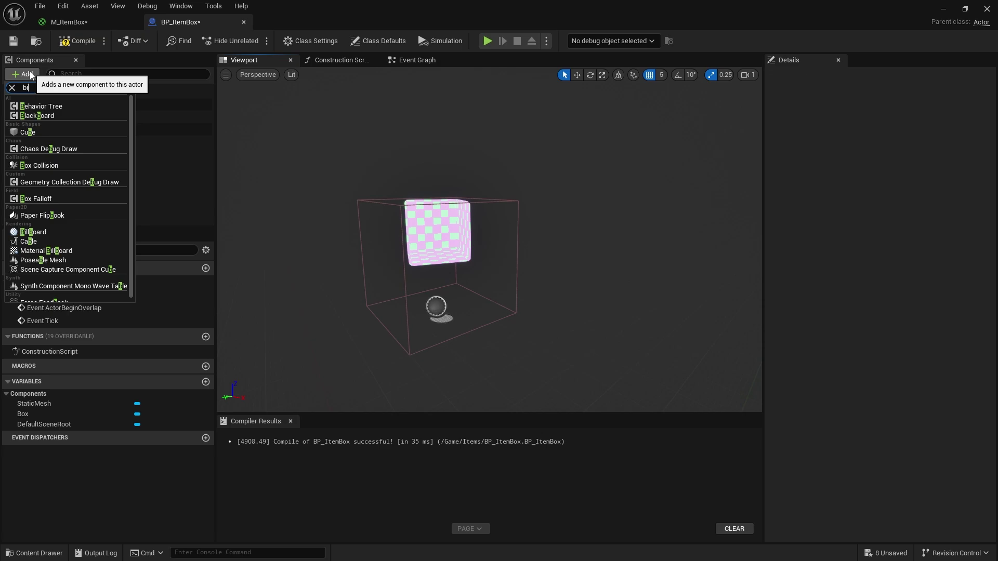
text(ll)
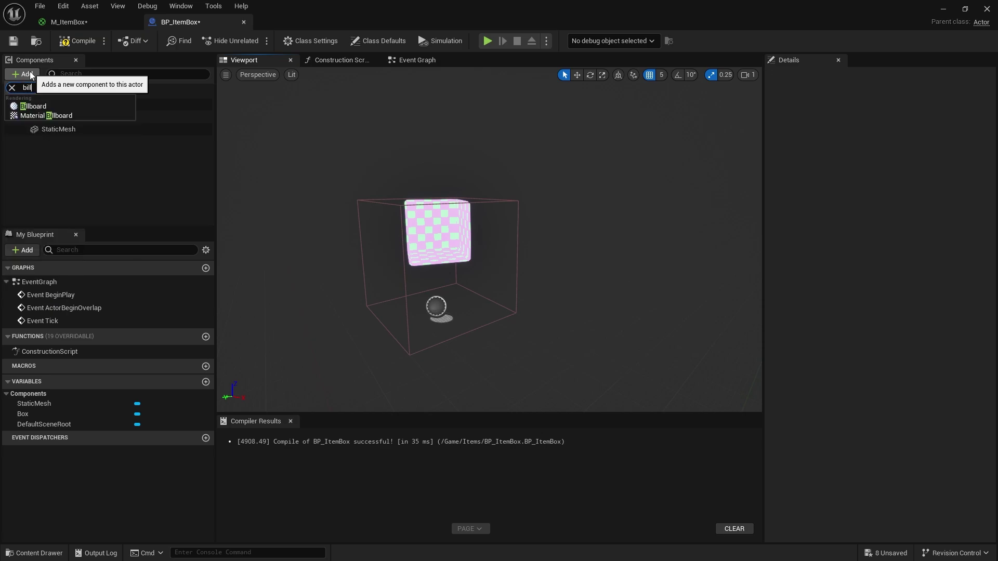
click(42, 107)
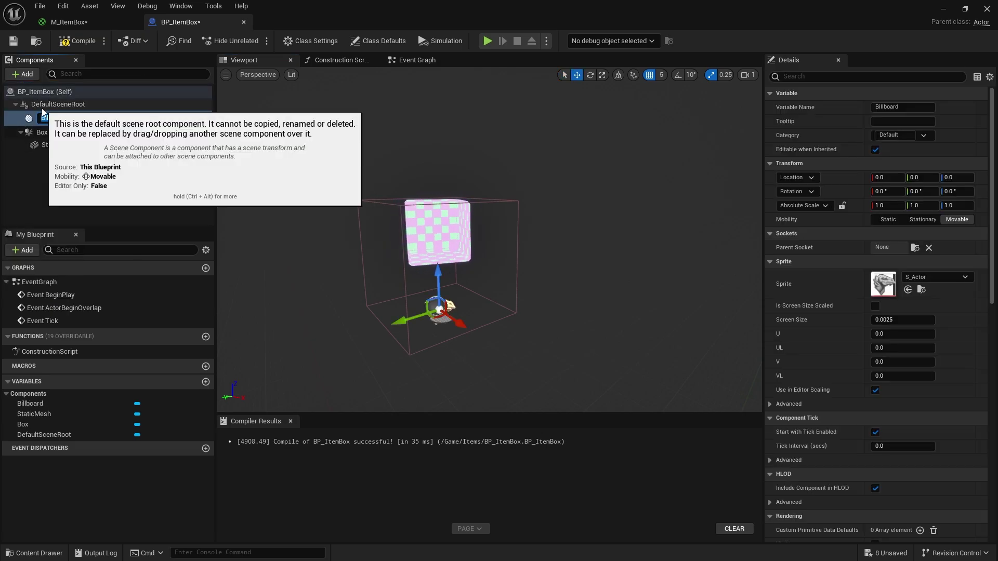
drag(436, 283, 439, 256)
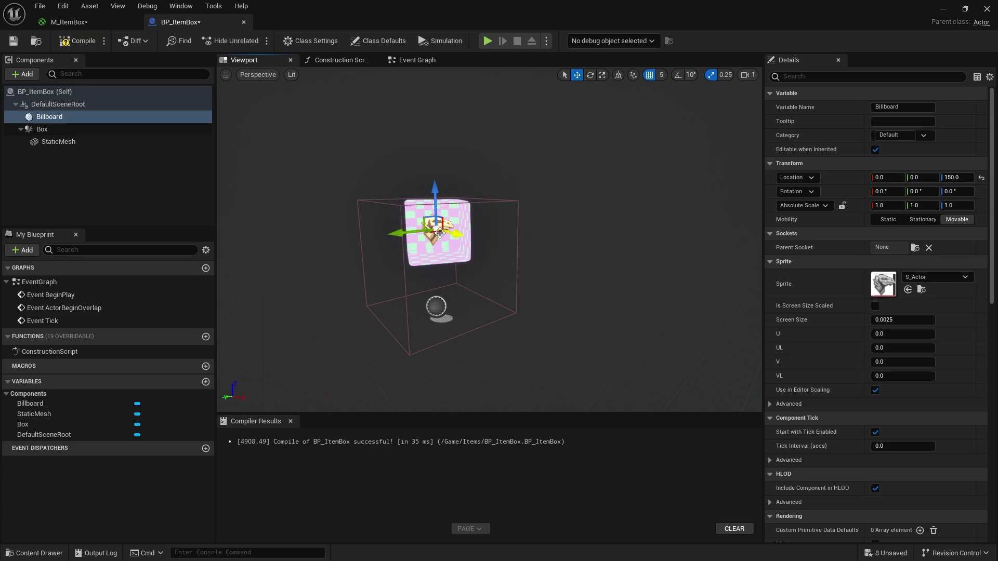
Turn off Hidden in Game for the Billboard component and compile the Blueprint.
scroll(792, 397, down, 5)
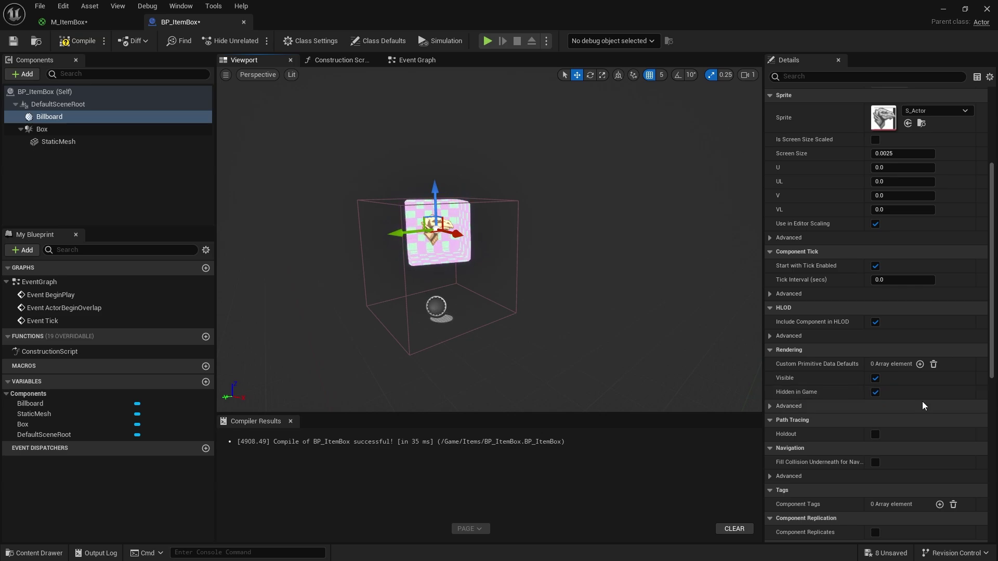
click(875, 394)
click(77, 41)
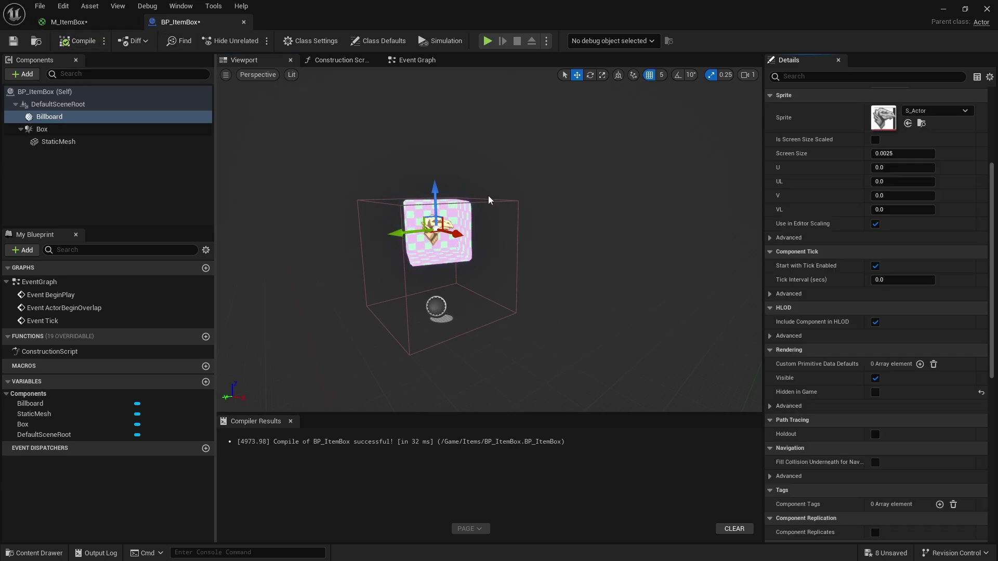
scroll(875, 312, up, 2)
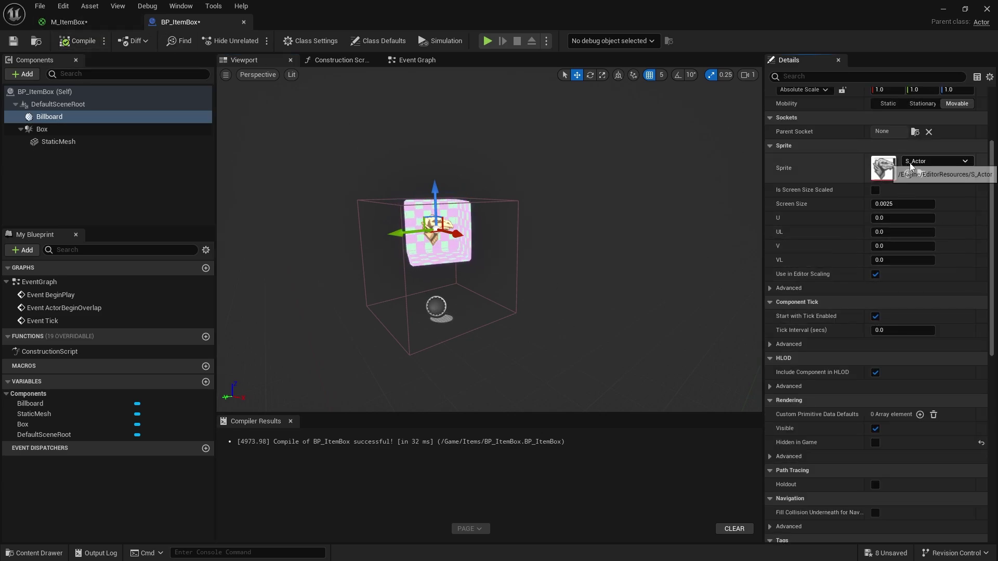
click(917, 163)
text(question)
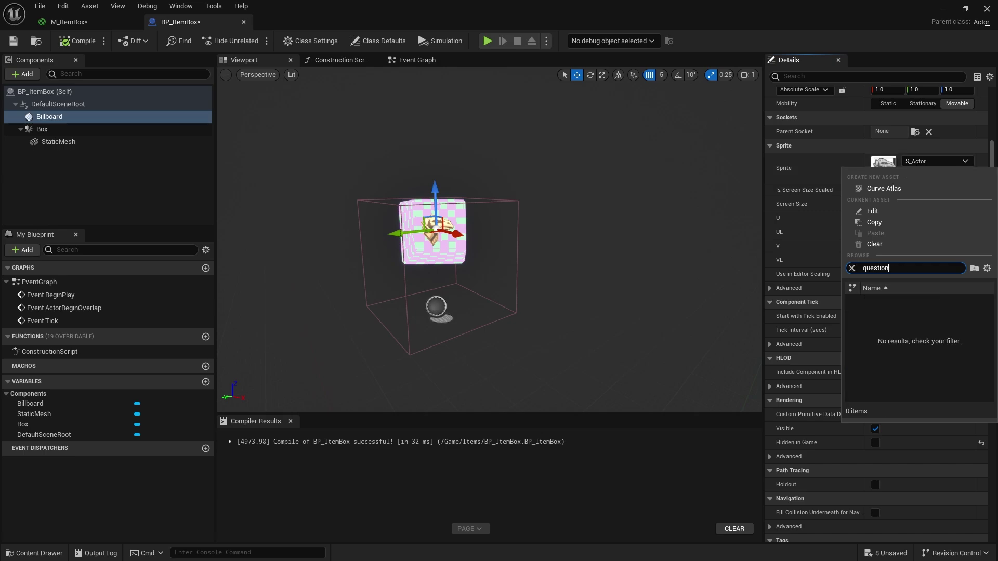
key(Escape)
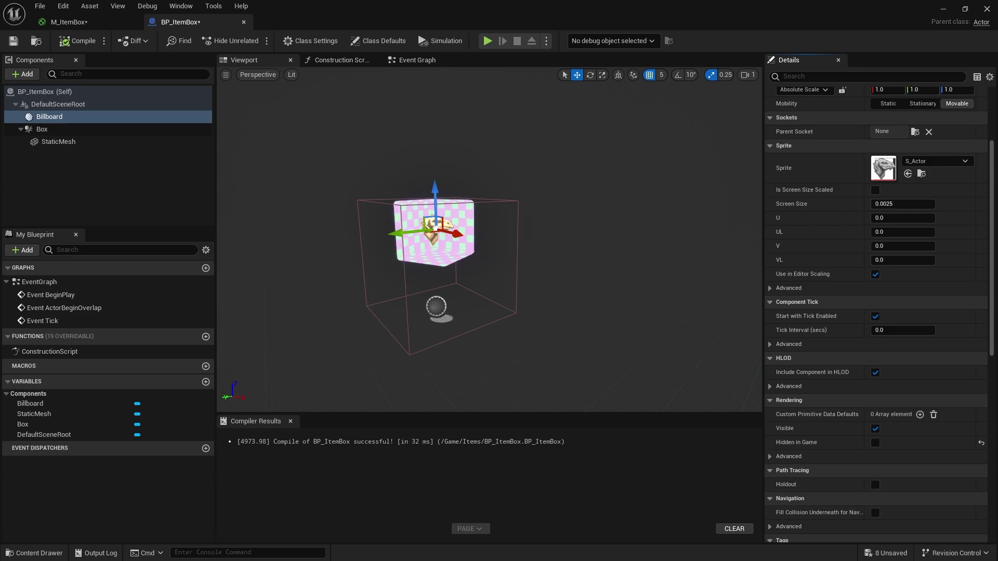
Import the question-mark image into the Items folder and assign it as the Billboard's sprite.
click(35, 553)
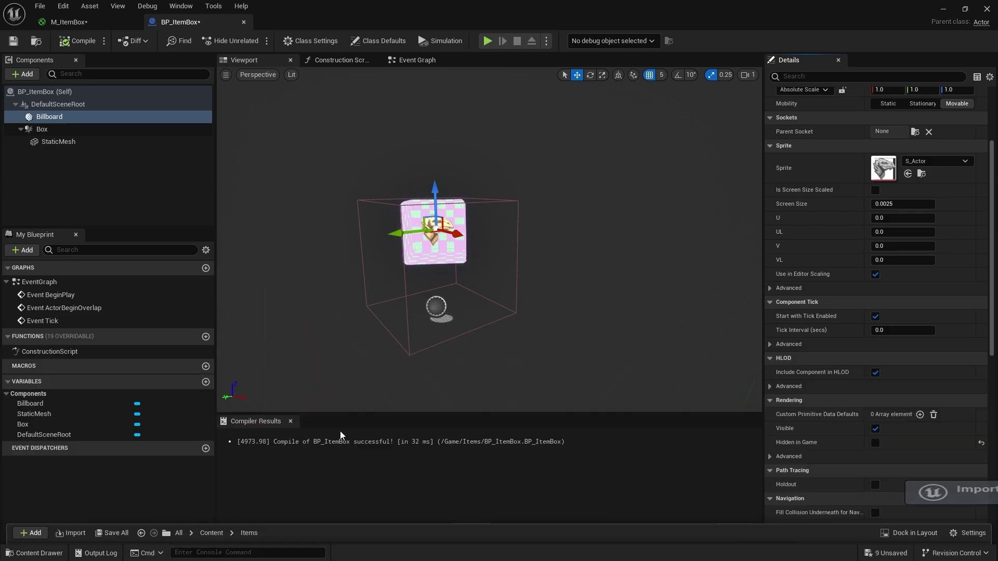
click(909, 174)
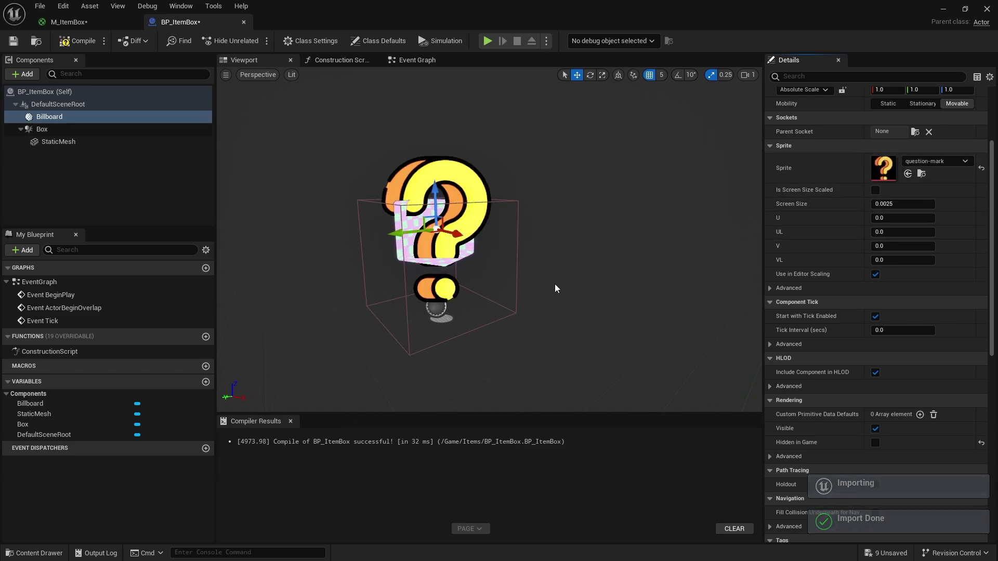
Scale the question-mark Billboard uniformly to 0.25 so it fits inside the box mesh, and compile and save the Blueprint.
right_drag(489, 242, 485, 278)
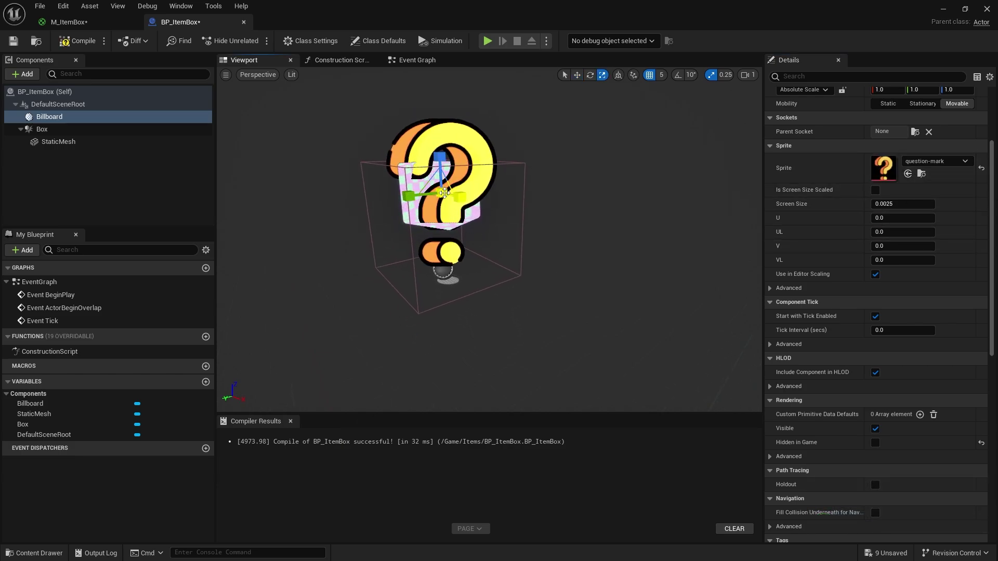
right_drag(623, 257, 510, 245)
key(w)
drag(471, 229, 411, 265)
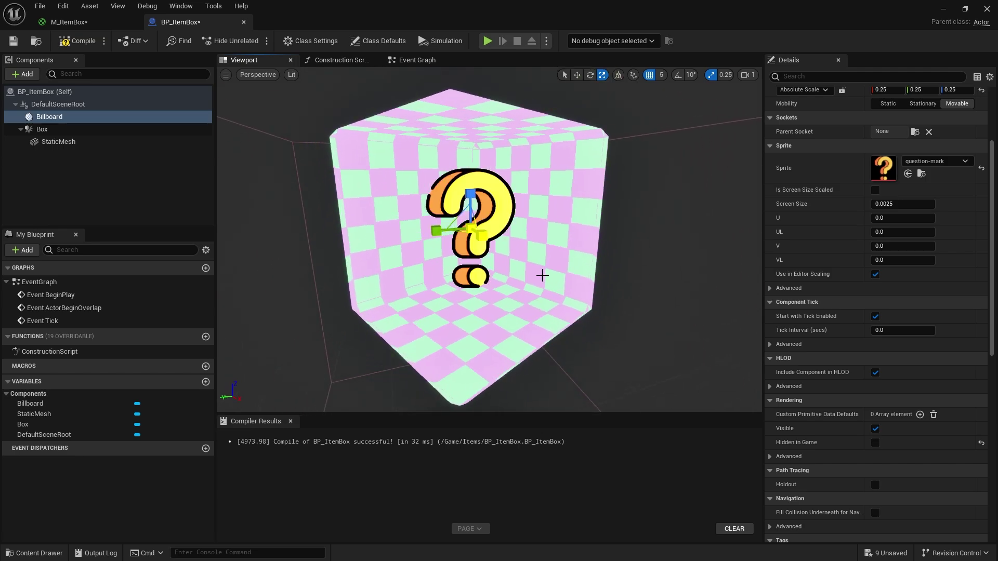
right_drag(541, 274, 478, 247)
key(s)
click(77, 42)
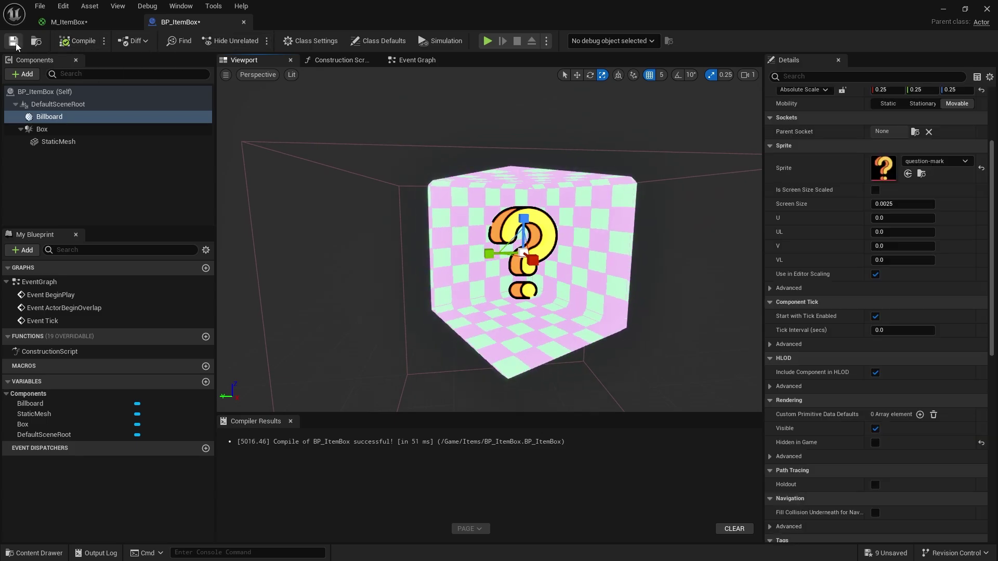
click(14, 43)
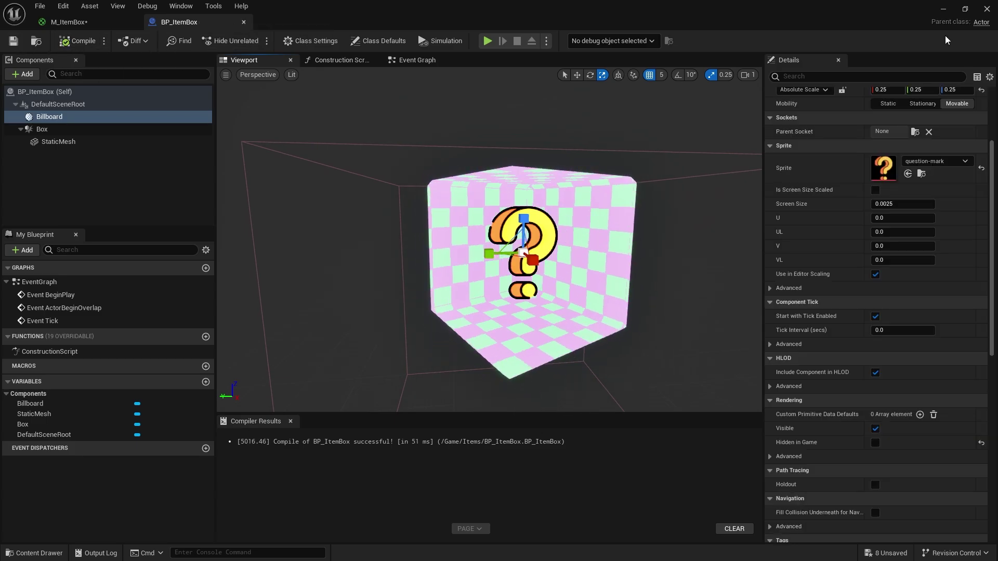
Close the Blueprint editor and replace the Box static mesh actor in the level with a BP_ItemBox on the track before the boost pads.
click(988, 9)
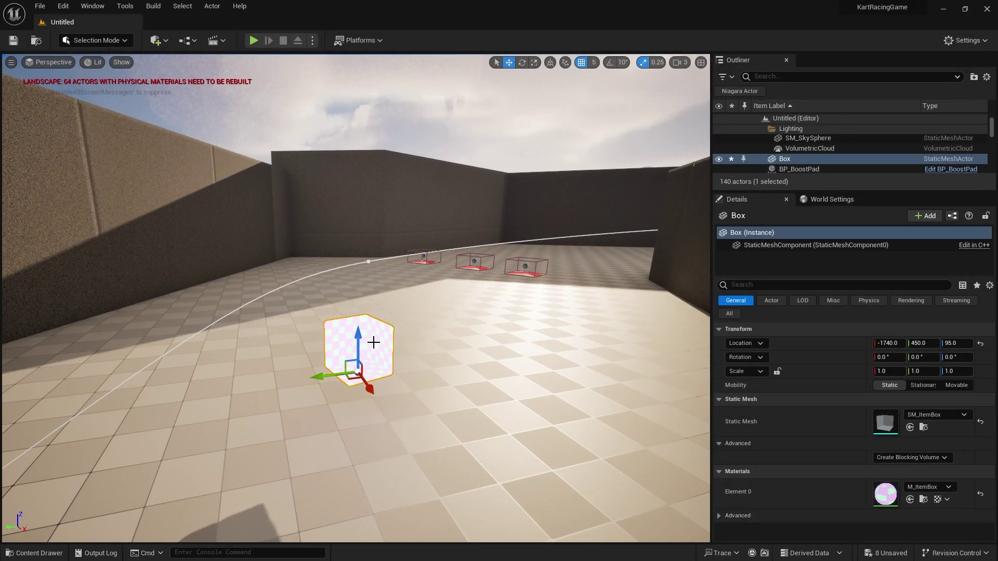
key(Delete)
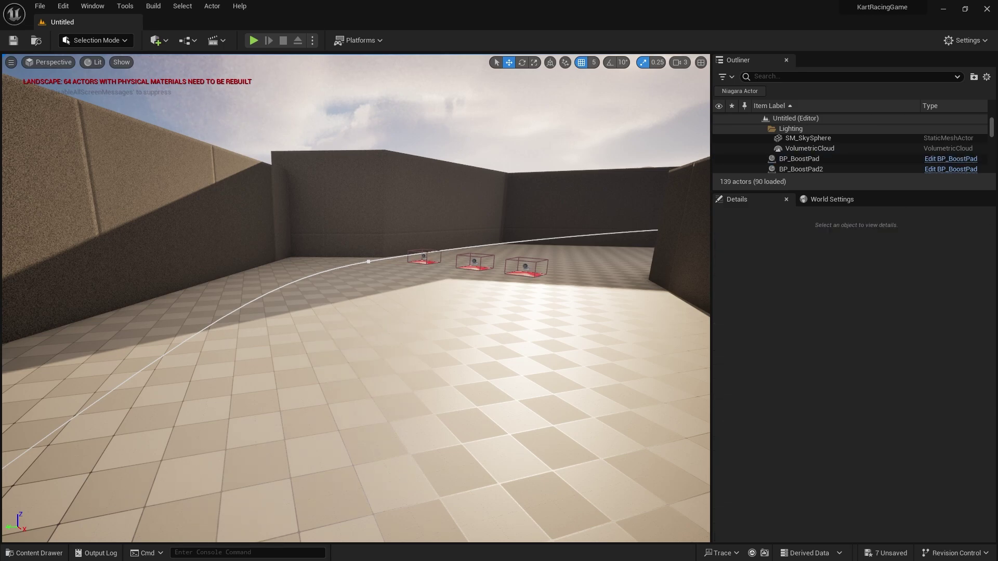
click(34, 553)
drag(285, 411, 486, 310)
right_drag(492, 330, 562, 322)
key(w)
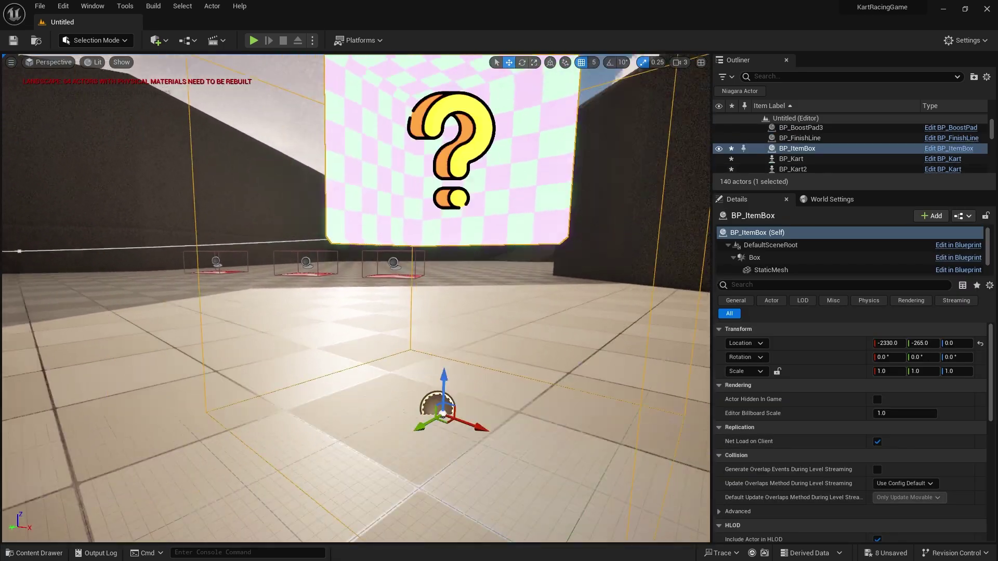
key(s)
right_drag(430, 357, 447, 390)
key(s)
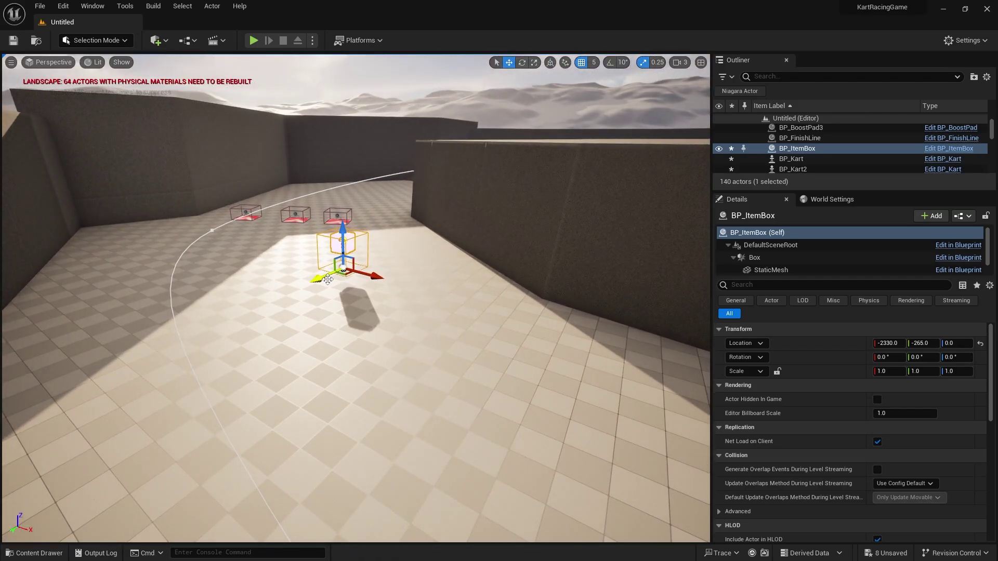
Rotate the placed item box about 42° around Z and shift it slightly toward the near track wall, to about X -2290, Y -309.
key(w)
mouse_move(354, 298)
right_down()
mouse_move(395, 260)
mouse_move(338, 255)
mouse_move(361, 307)
right_up()
key(e)
drag(430, 388, 446, 408)
mouse_move(445, 408)
right_down()
mouse_move(416, 405)
mouse_move(446, 408)
right_up()
key(w)
mouse_move(464, 331)
mouse_down()
mouse_move(406, 328)
mouse_move(466, 324)
mouse_up()
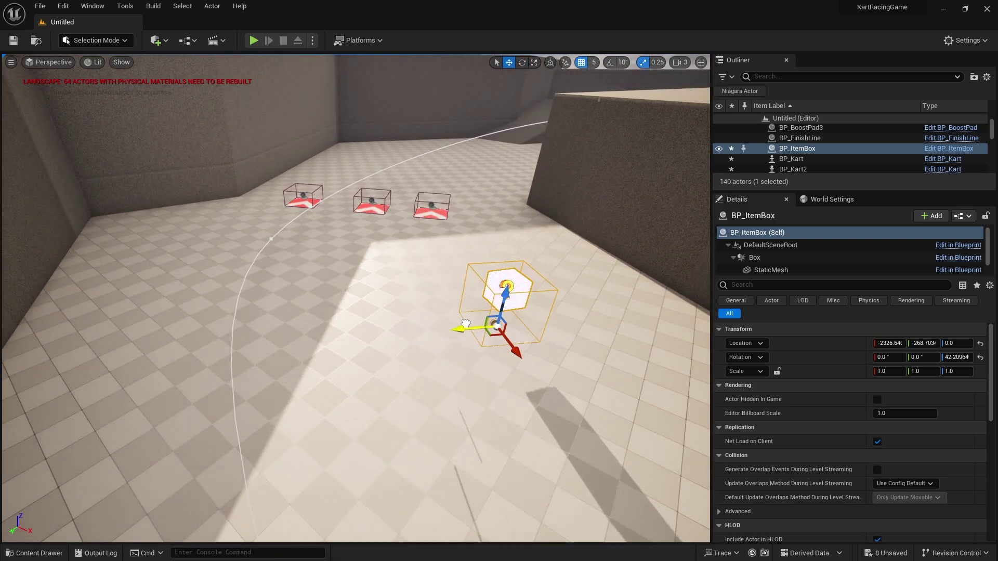
click(483, 328)
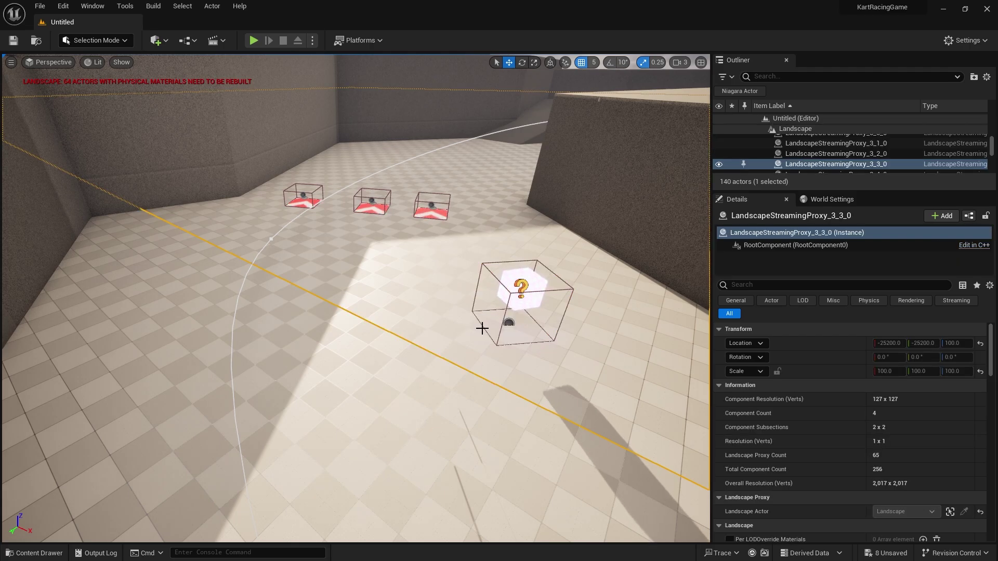
click(519, 290)
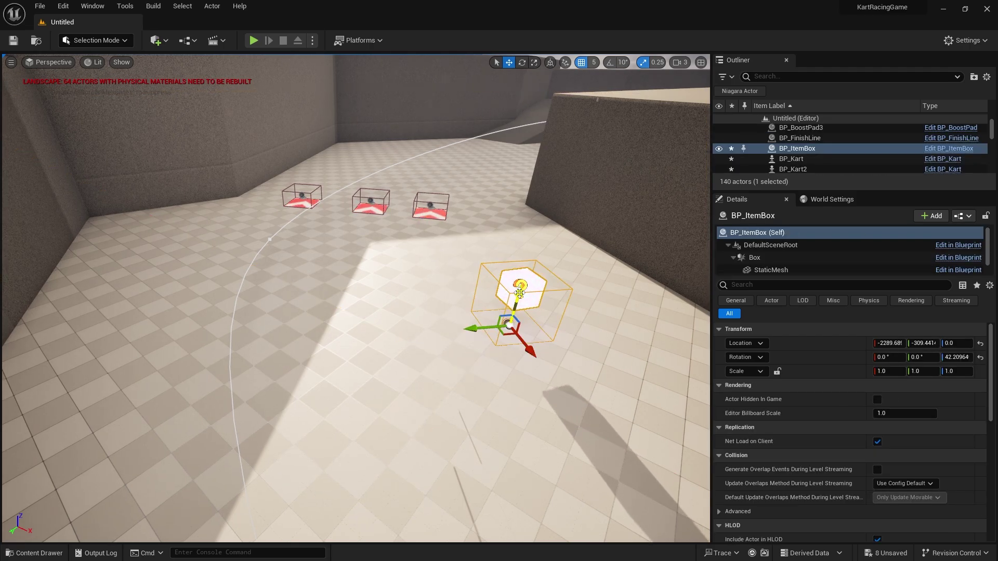
Duplicate the item box twice to form a row of three across the track, and space the middle one evenly.
alt+drag(479, 329, 174, 350)
click(392, 306)
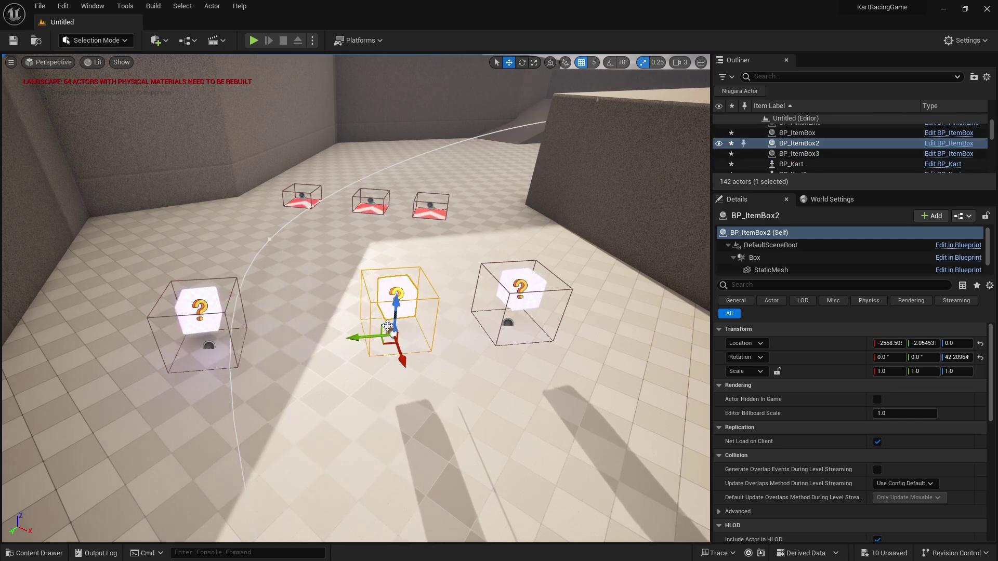
drag(363, 336, 330, 338)
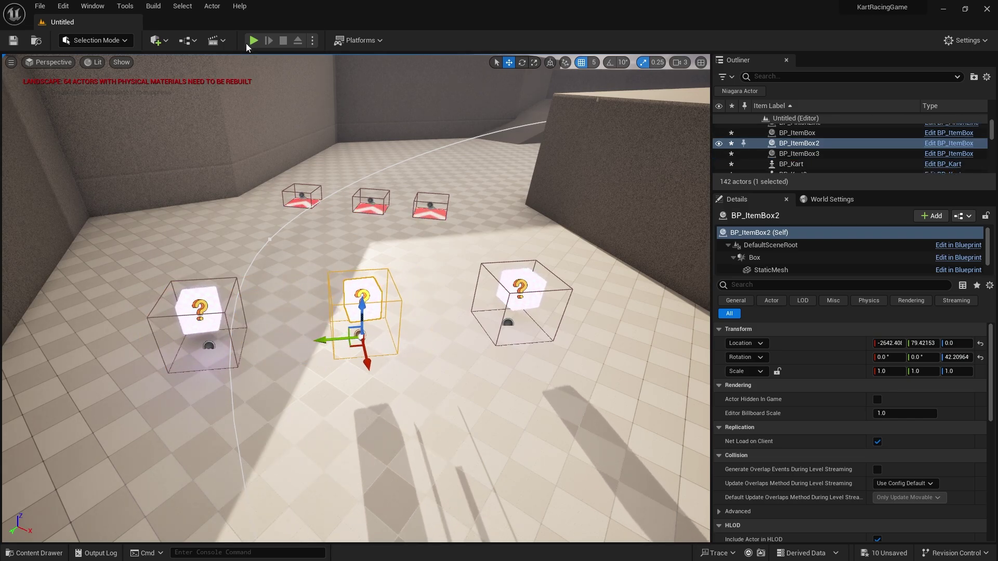
Play-test the level, driving the kart toward the item boxes and past the boost pads, and end the session.
click(253, 40)
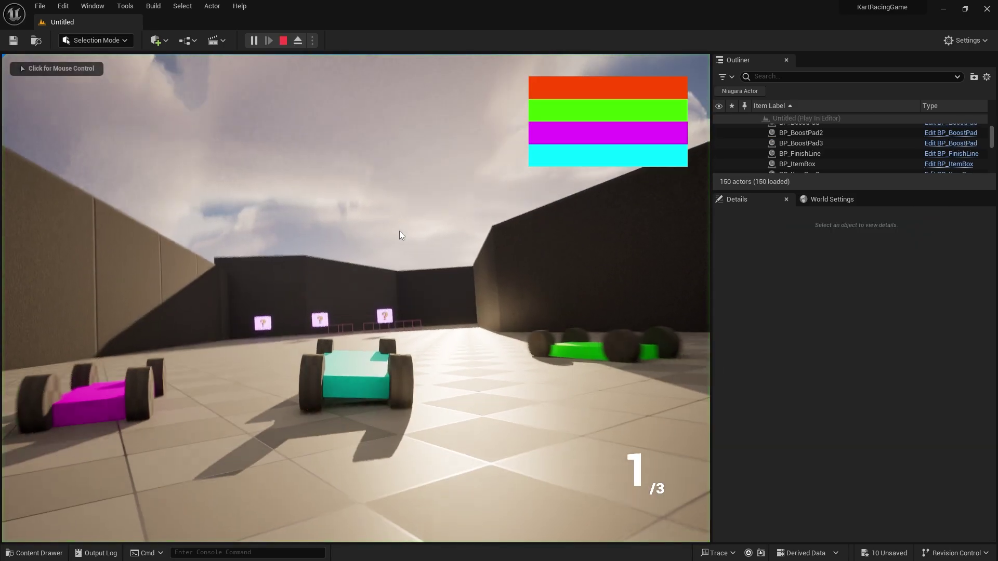
click(399, 235)
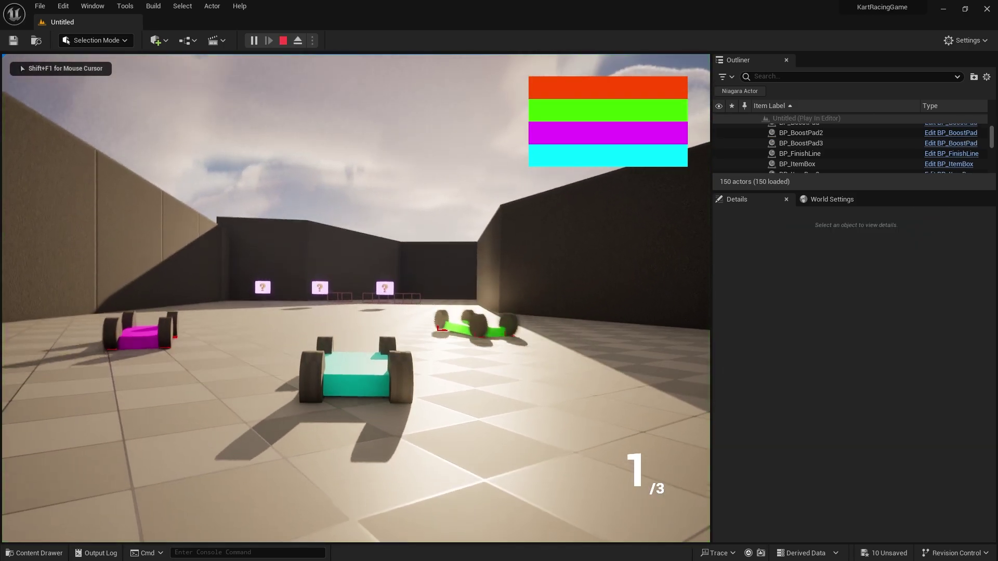
key(w)
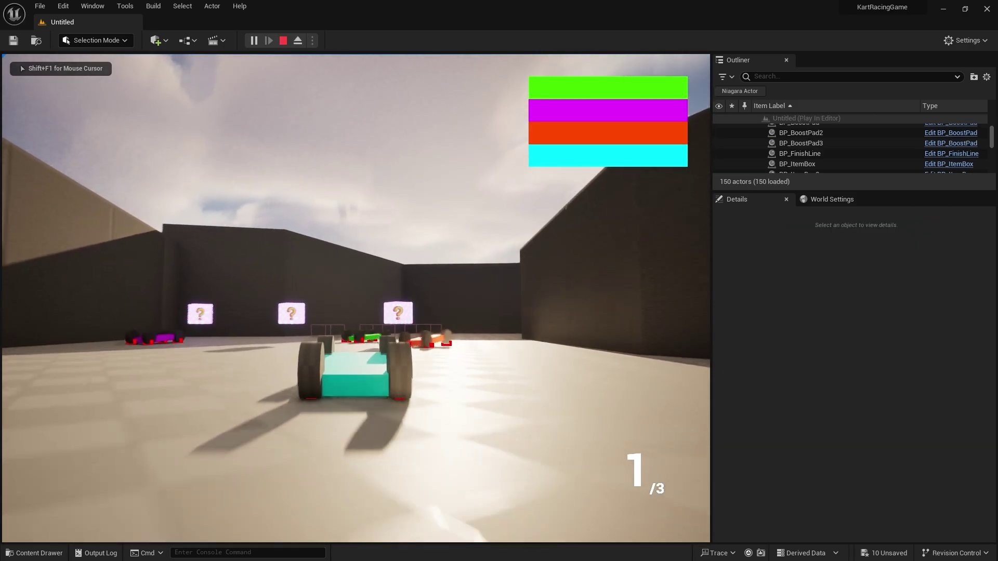
key(d)
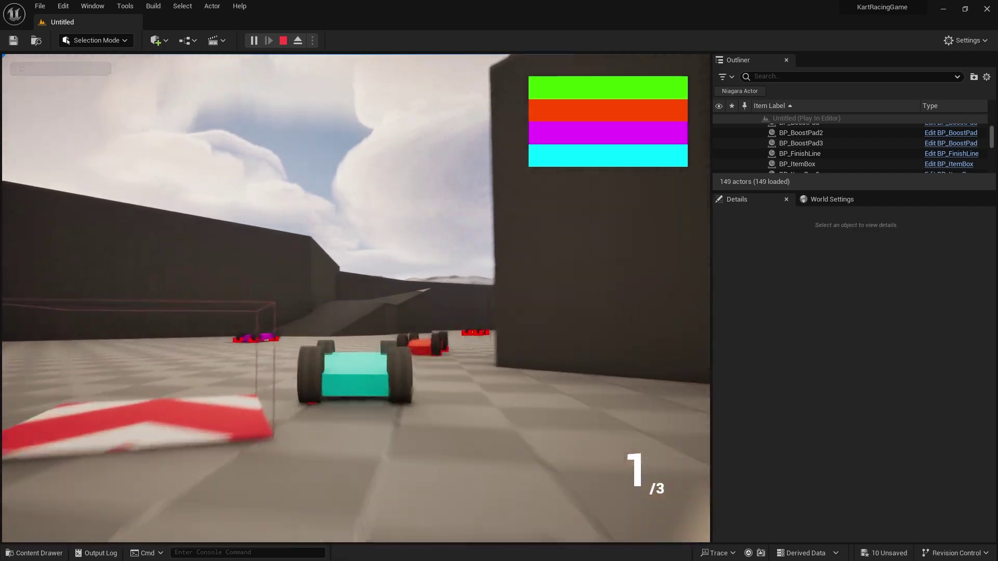
key(a)
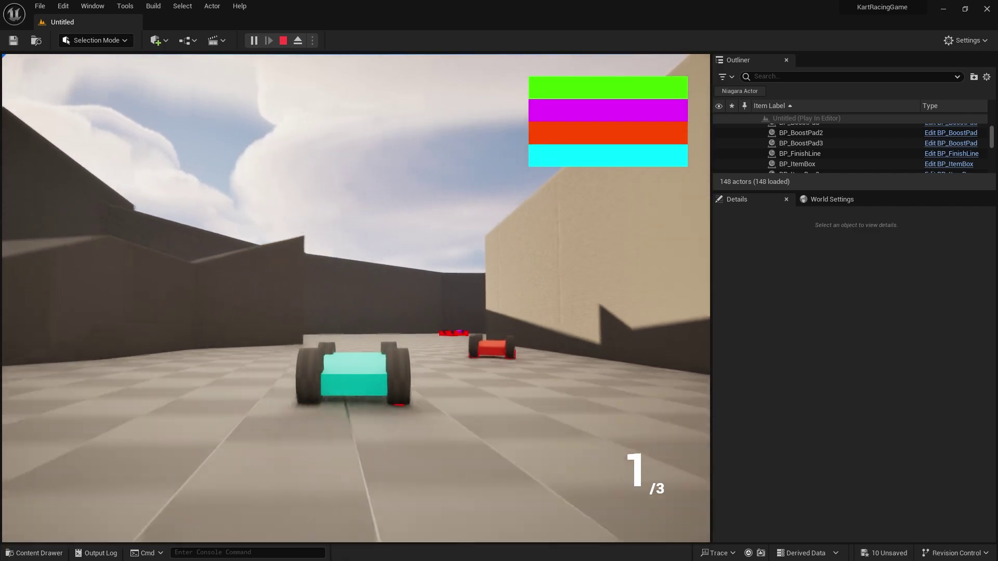
key(Escape)
Open BP_ItemBox's Event Graph and move the ActorBeginOverlap event node clear of the other events.
right_drag(324, 409, 339, 441)
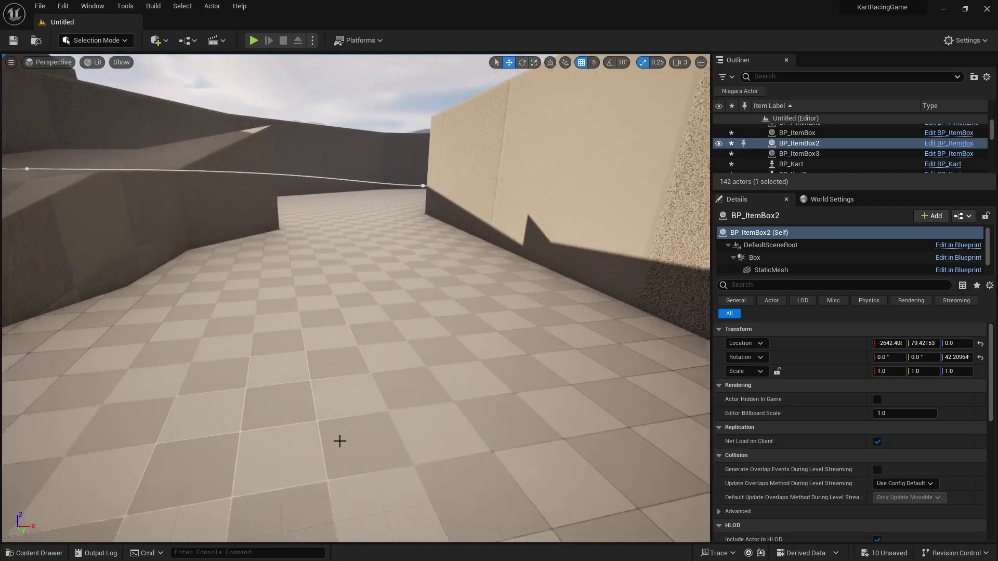
click(34, 553)
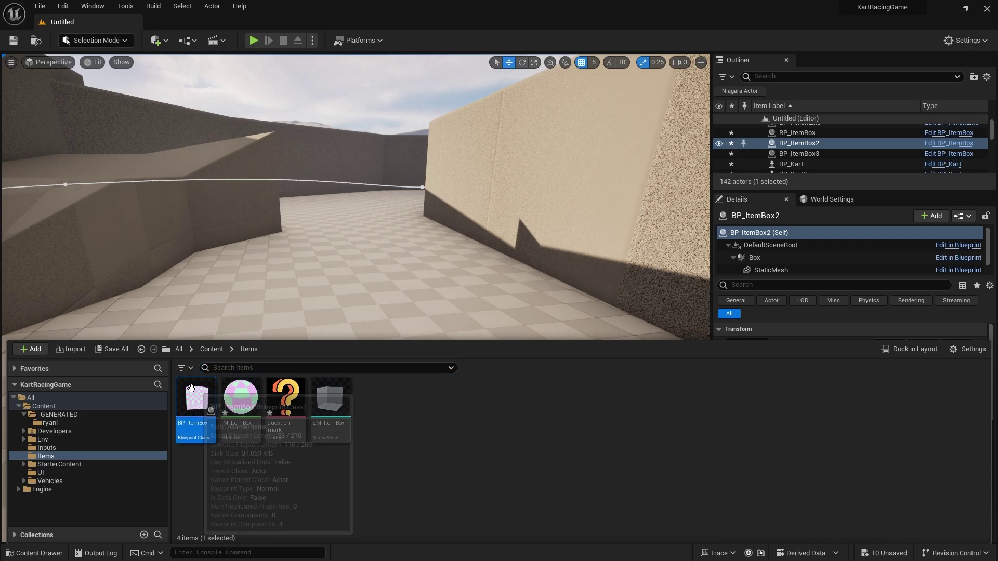
double_click(196, 398)
click(529, 273)
right_drag(550, 296, 380, 274)
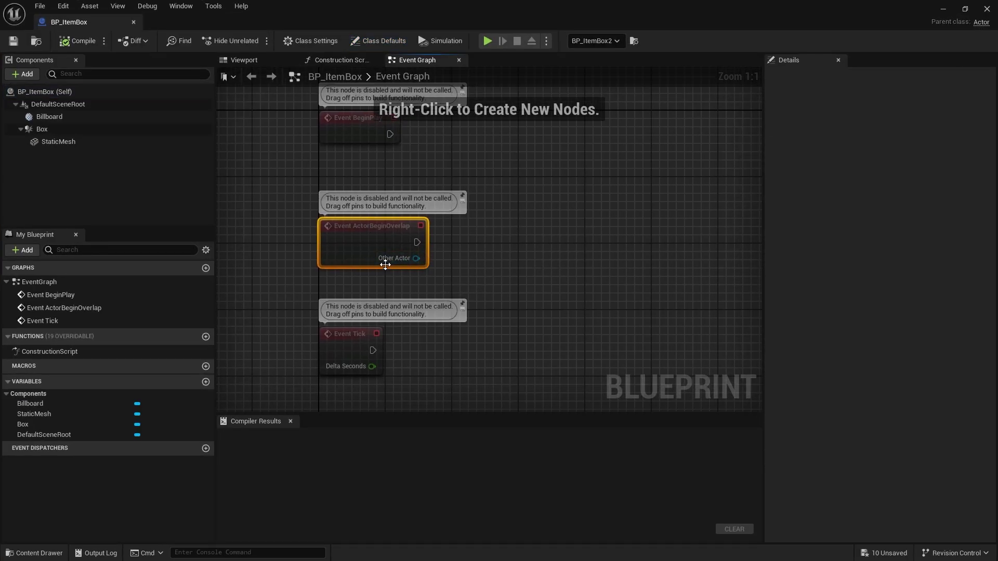
drag(387, 260, 470, 252)
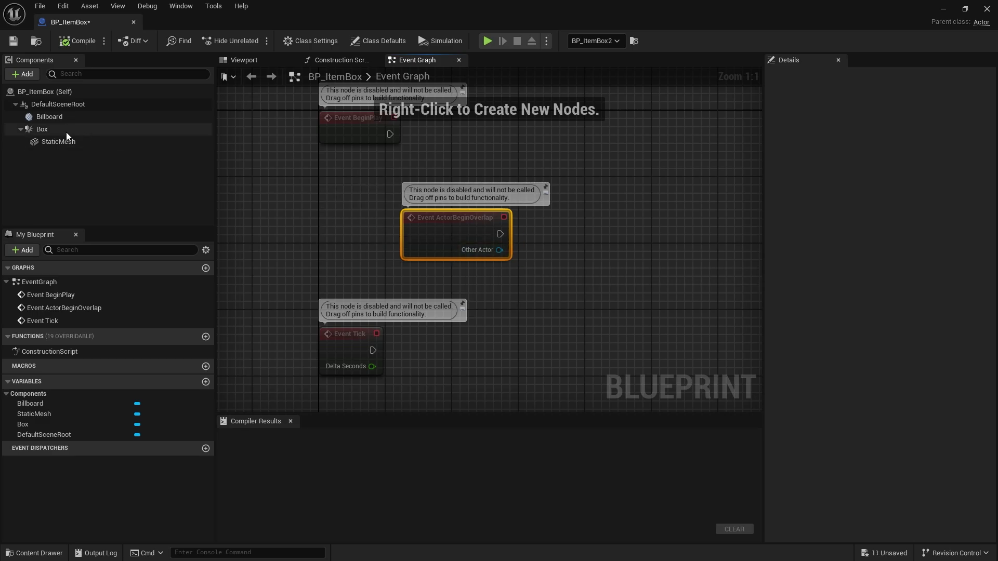
right_drag(387, 251, 314, 263)
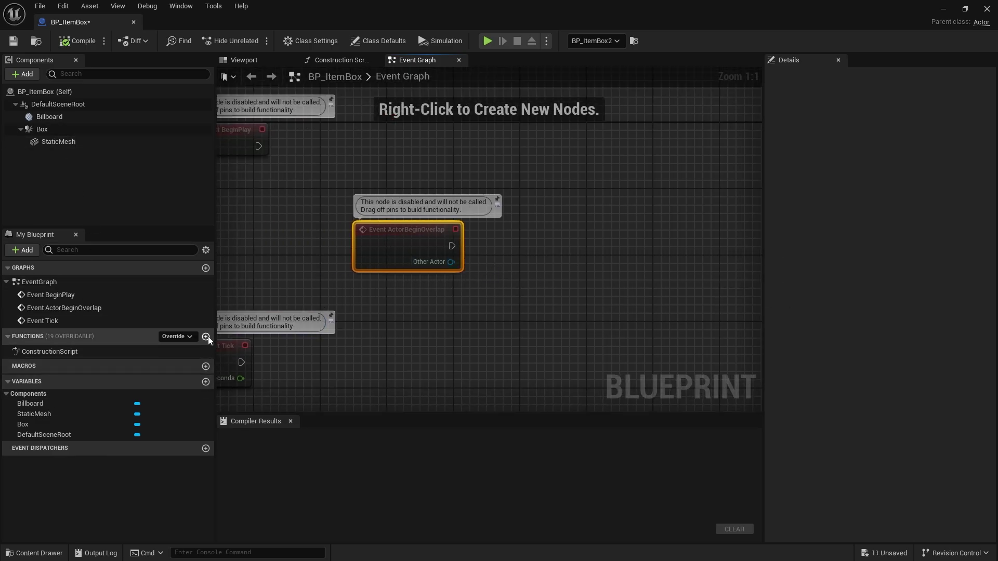
Create a new function named RewardItem in BP_ItemBox.
click(206, 336)
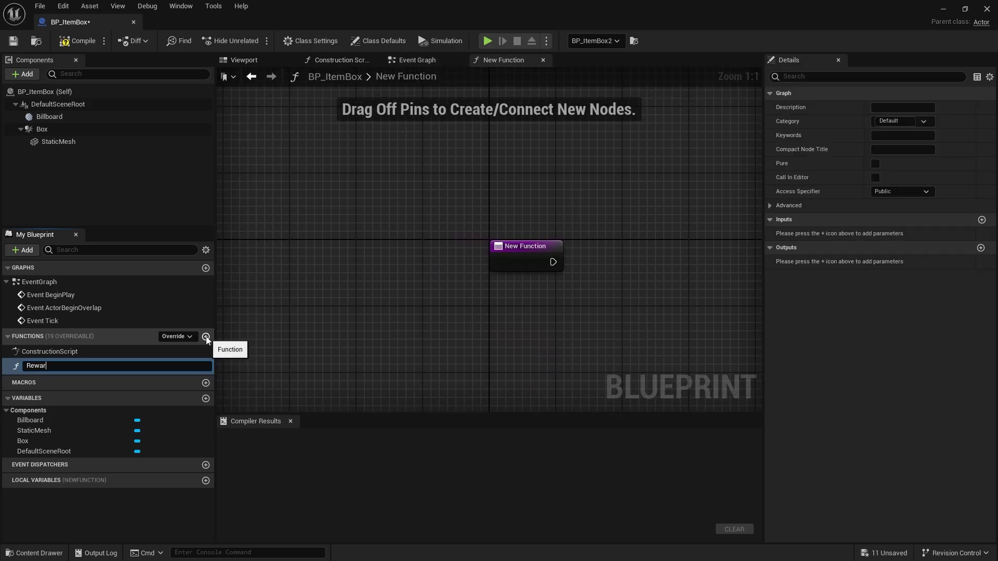
text(RewardItem)
key(Return)
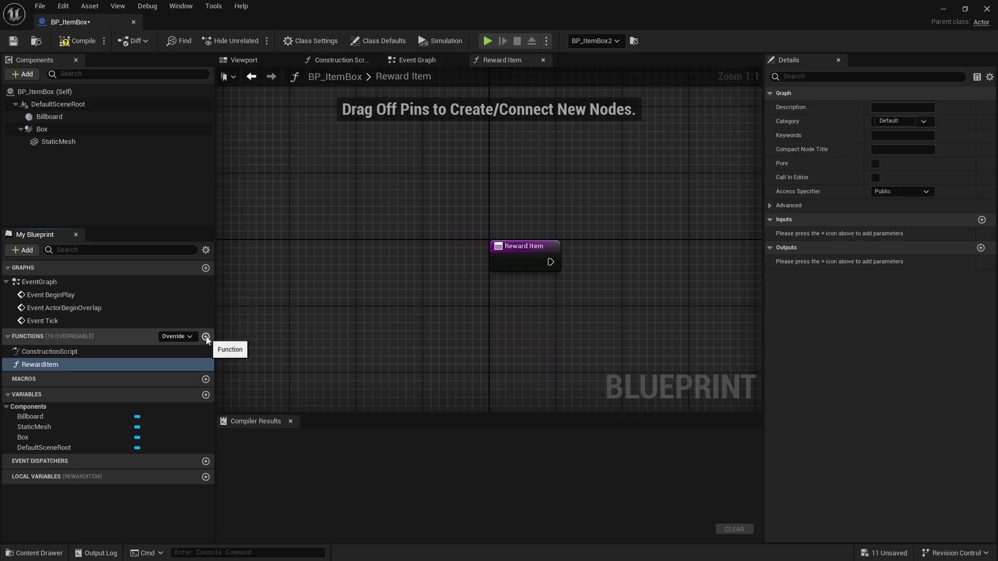
Add an input named Kart of type BP Kart object to the RewardItem function, and return to the Event Graph.
click(982, 220)
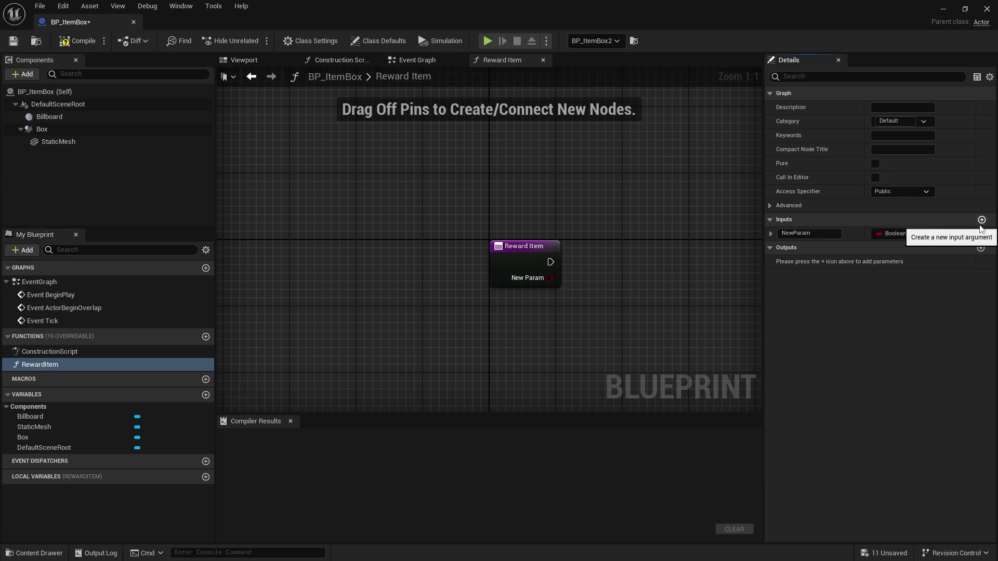
click(913, 234)
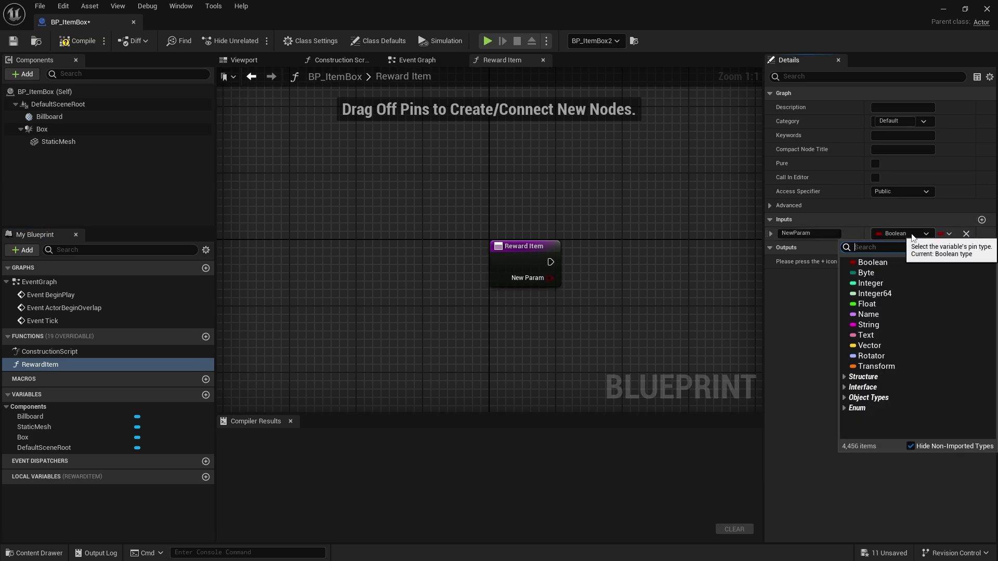
text(kart)
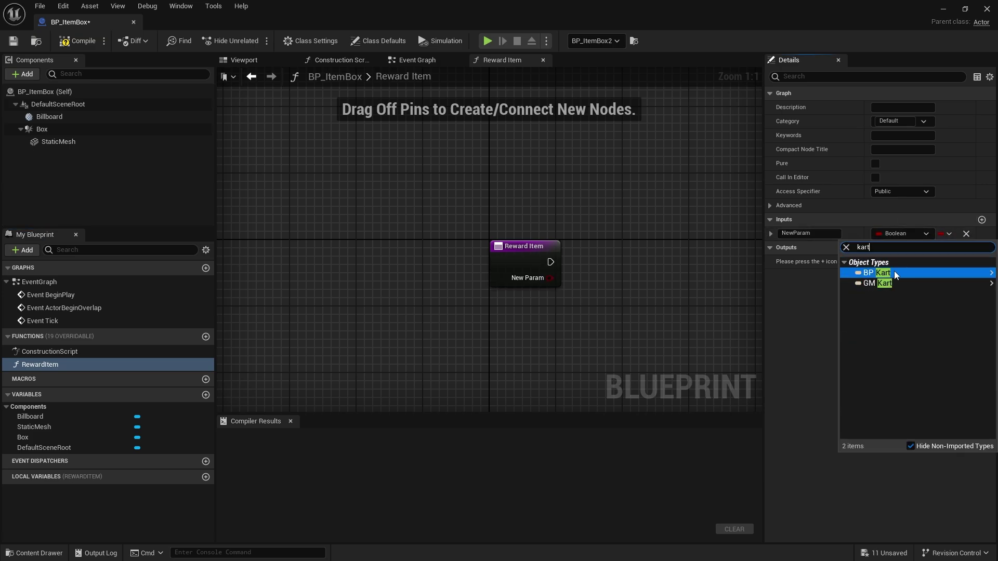
click(890, 273)
click(810, 233)
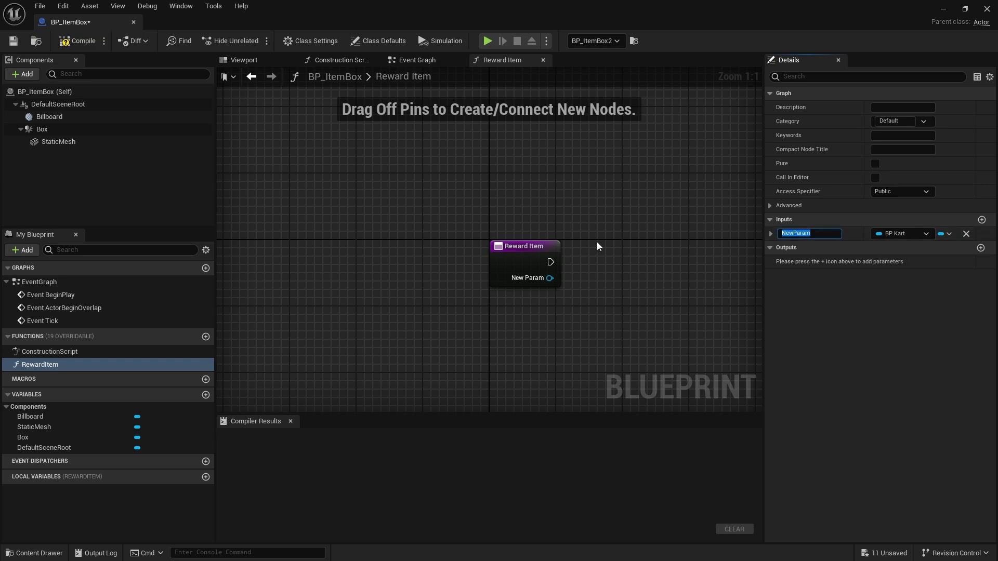
text(Kart)
key(Return)
click(430, 61)
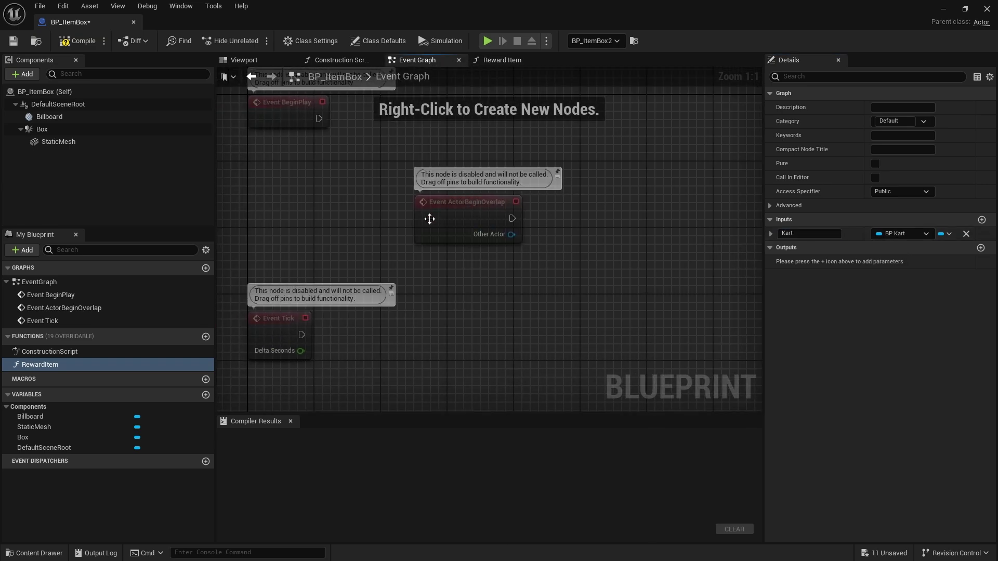
Cast the ActorBeginOverlap event's Other Actor to BP_Kart and call Reward Item on success, passing the cast result as Kart.
drag(505, 234, 544, 240)
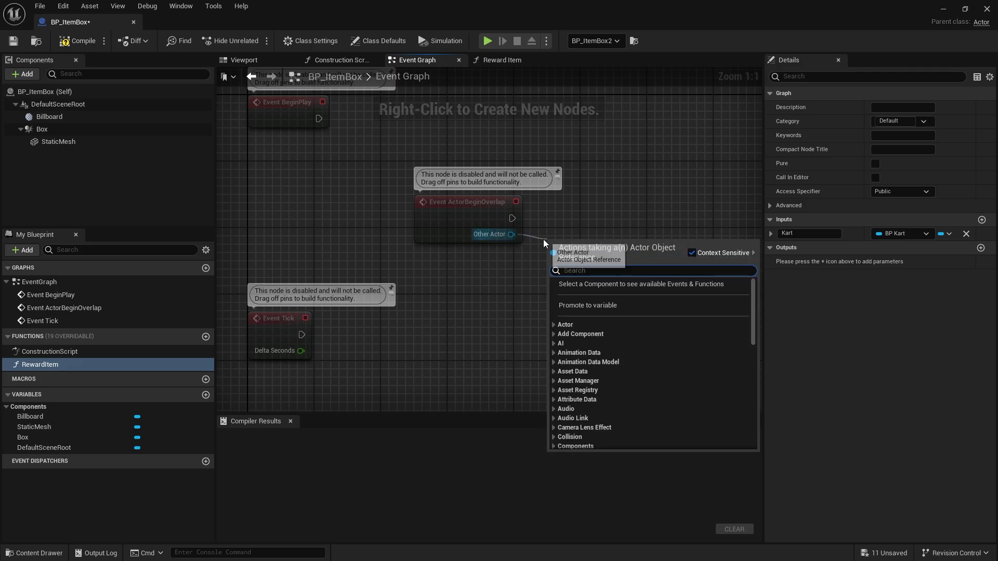
text(cast to kart)
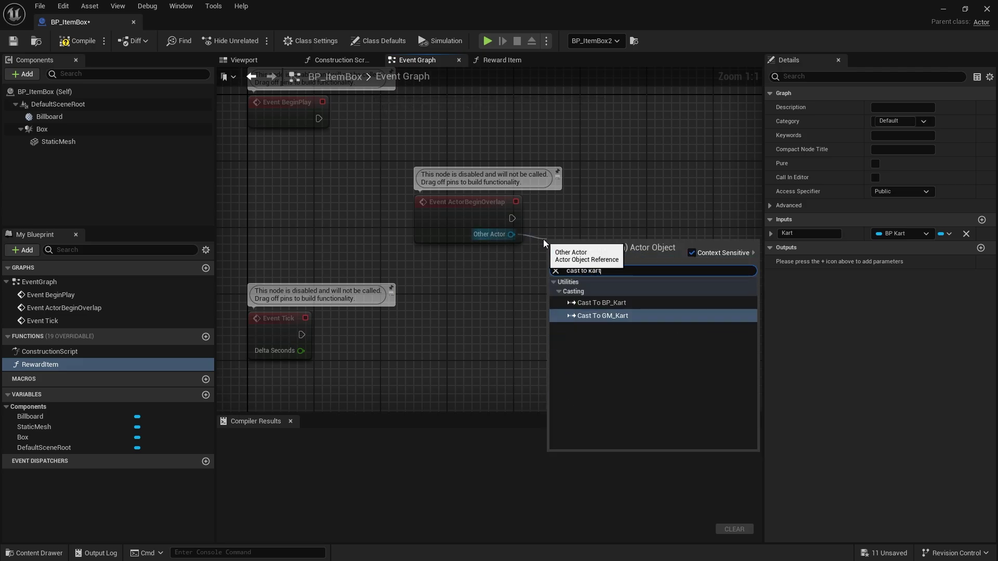
click(602, 303)
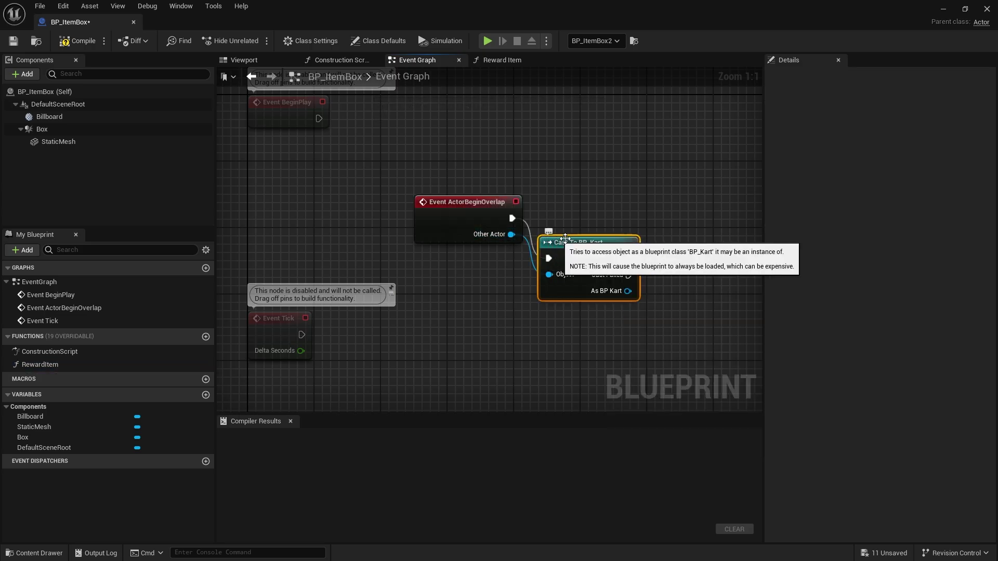
drag(125, 369, 636, 249)
drag(739, 220, 739, 201)
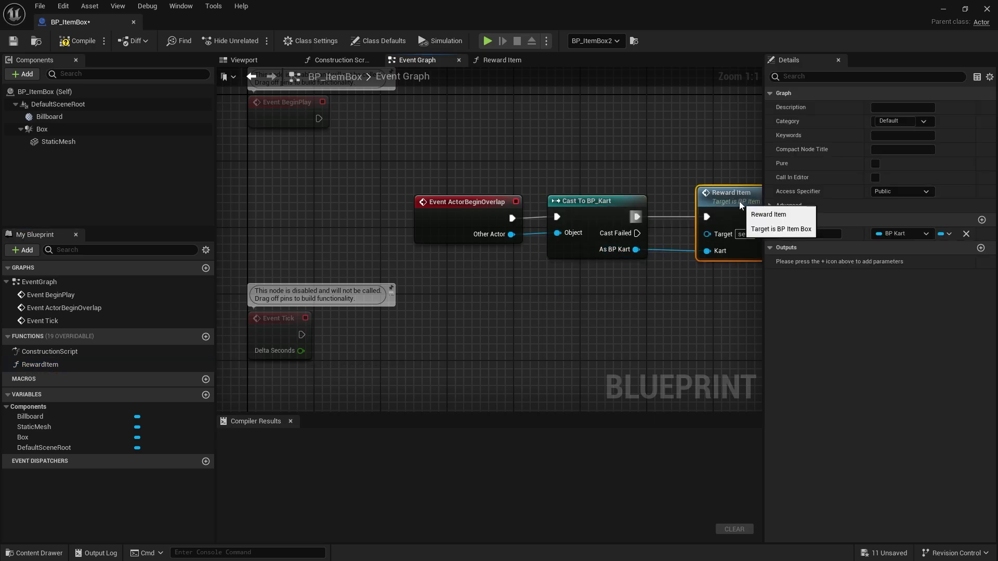
Add a Destroy Actor node targeting self, executed after the Reward Item call.
right_drag(687, 282, 331, 239)
drag(422, 174, 535, 159)
text(destroya)
key(Return)
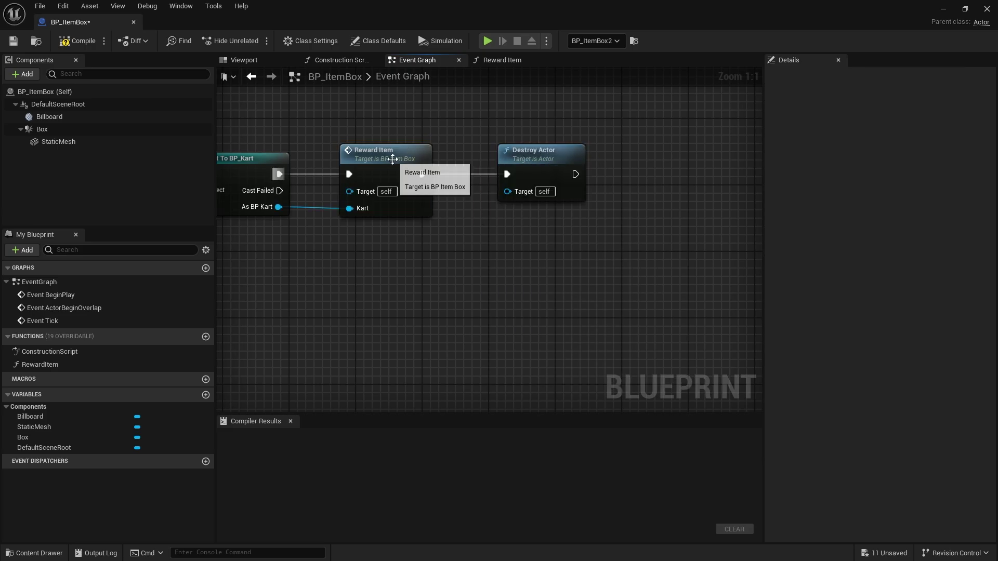
Open the Reward Item function's graph and compile the BP_ItemBox blueprint.
double_click(397, 158)
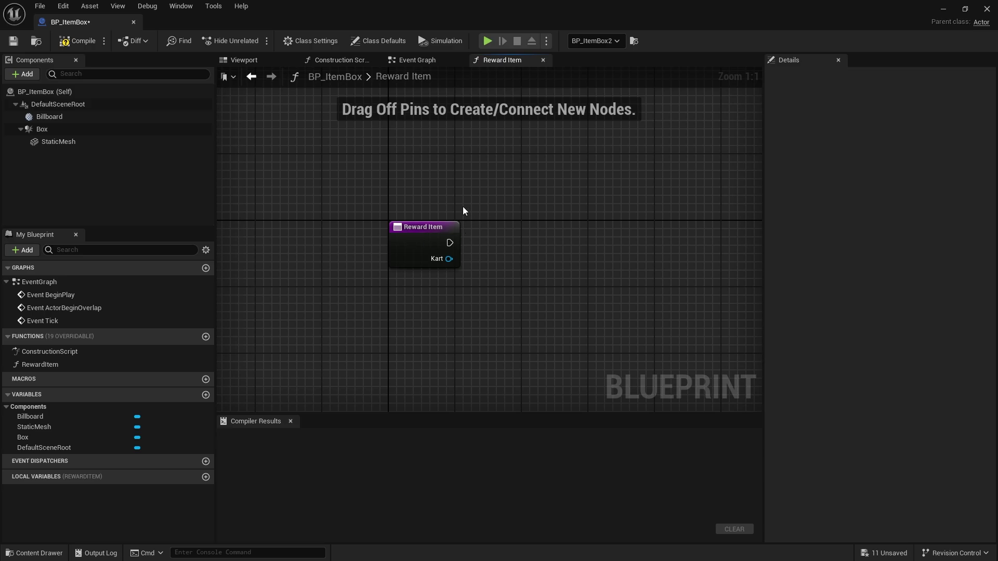
click(71, 43)
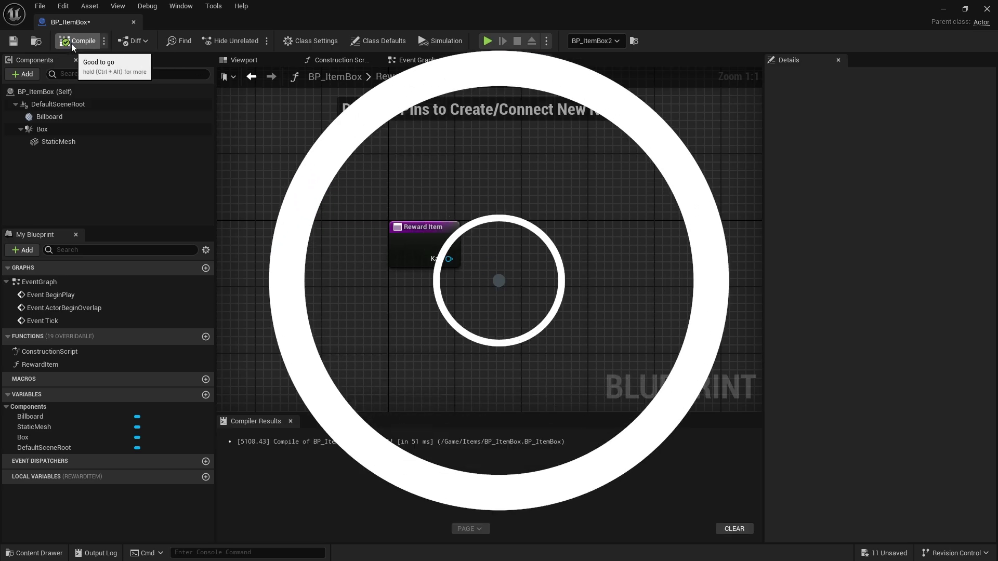